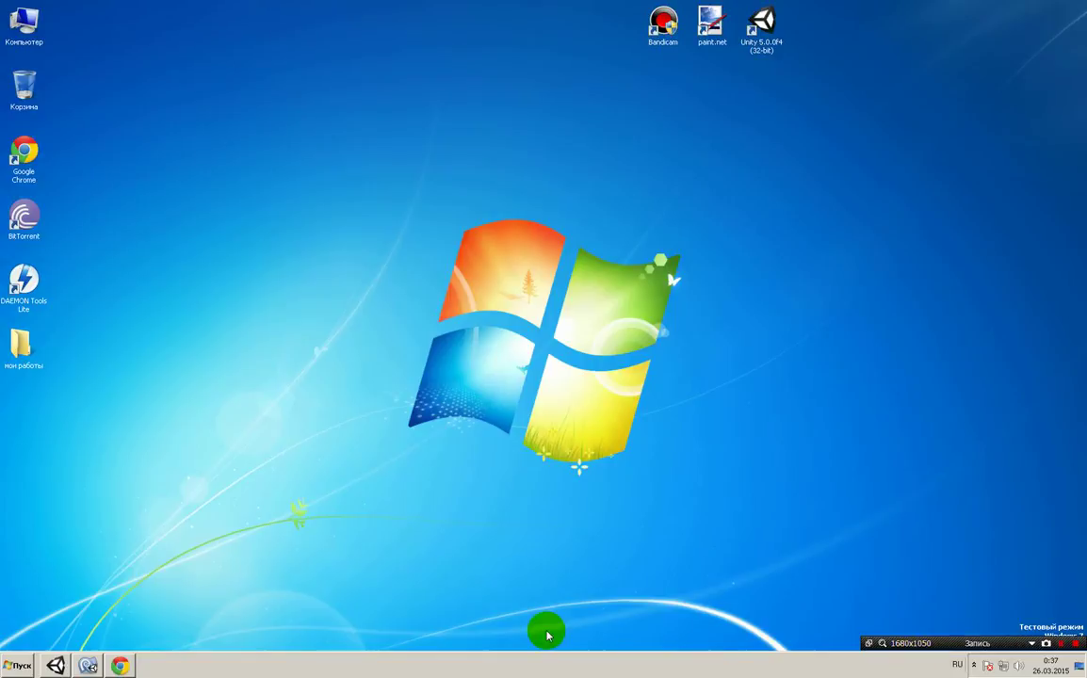
Step: Bring the Unity editor with the New Strategy Game map scene back to the front
key("F12")
left_click(54, 665)
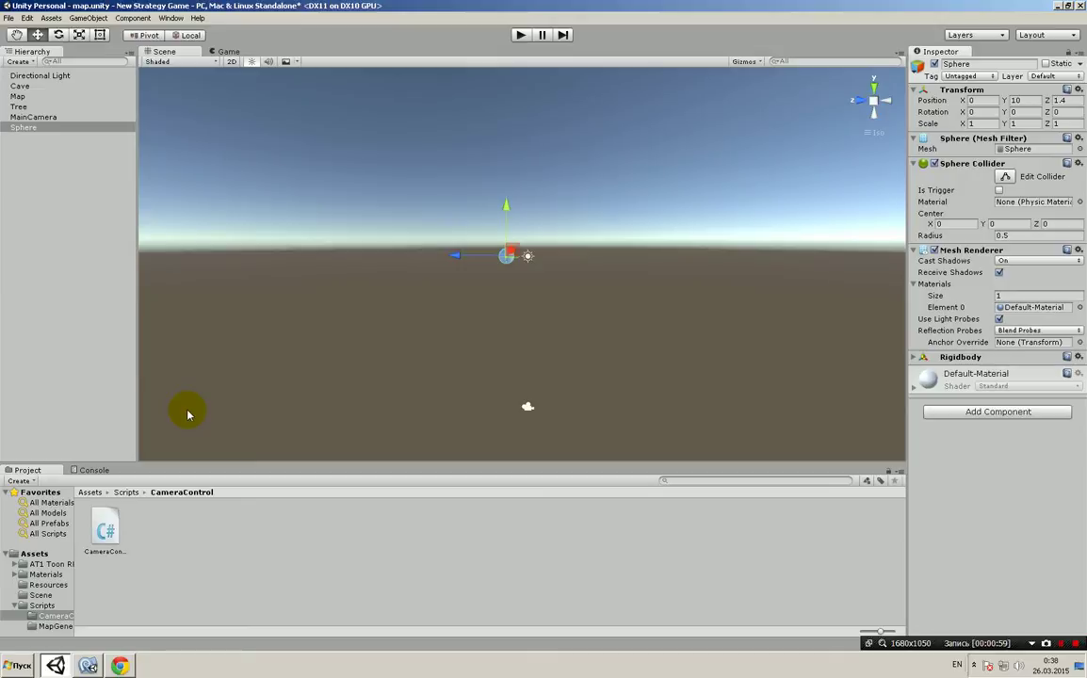
Step: Start Play mode and test the camera zoom with the scroll wheel
left_click(520, 35)
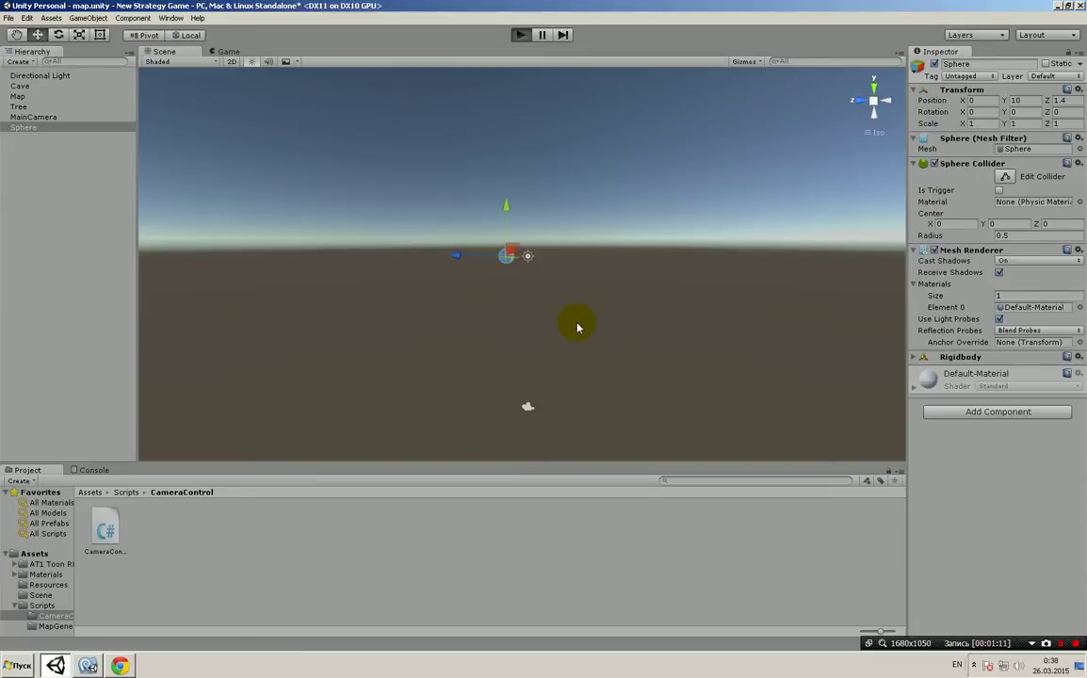
key("ctrl+p")
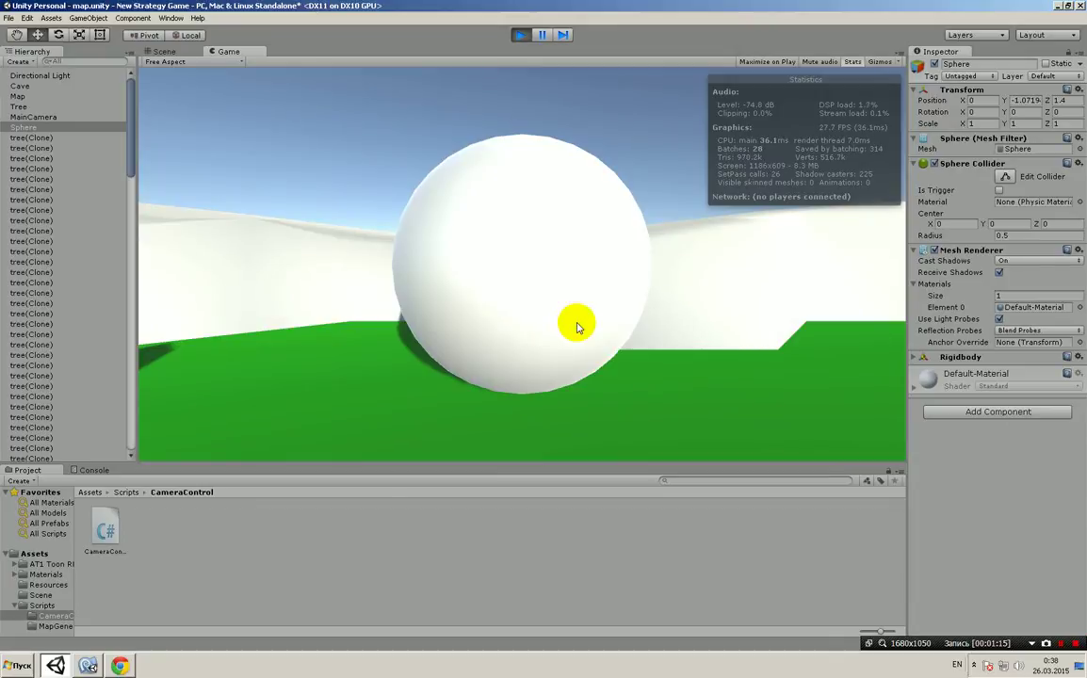
scroll(528, 344, "down", 5)
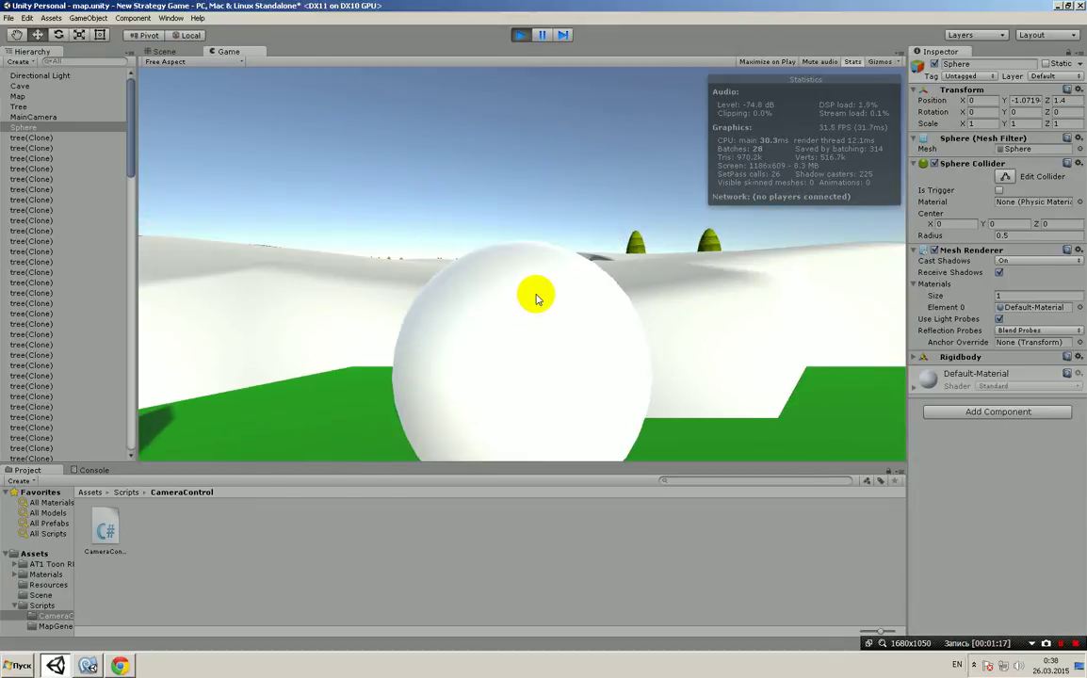
scroll(551, 356, "up", 5)
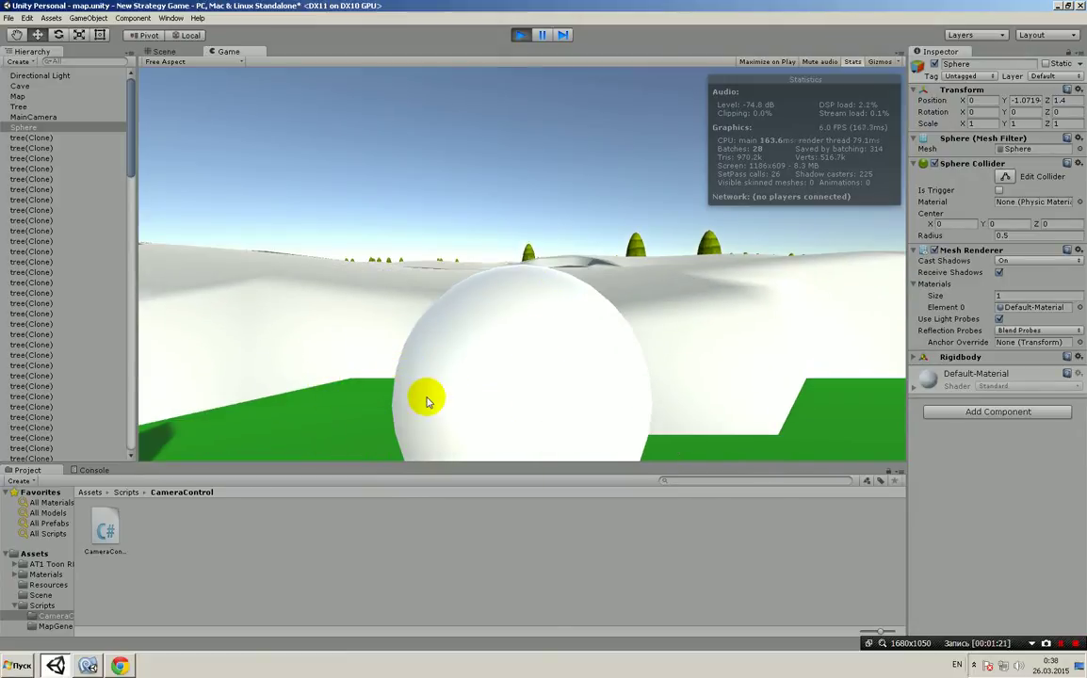
Step: Rotate, zoom and fly the camera forward with W along the green valley toward a hilltop tree
right_click_drag(535, 386, 551, 359)
scroll(686, 355, "down", 2)
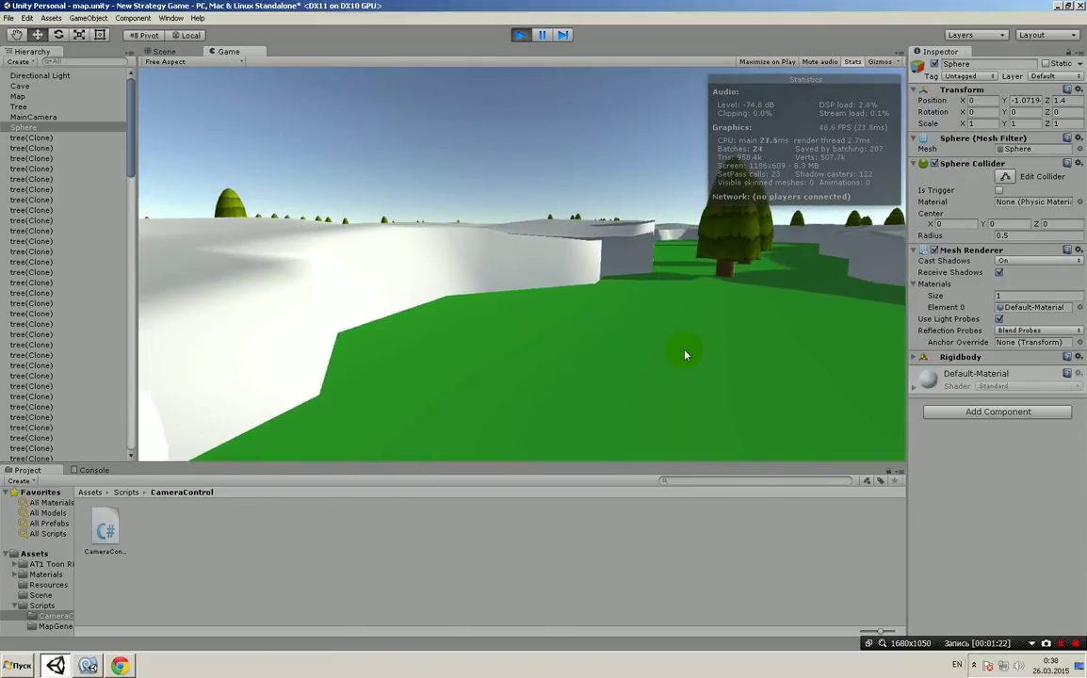
scroll(687, 355, "down", 2)
scroll(685, 356, "down", 2)
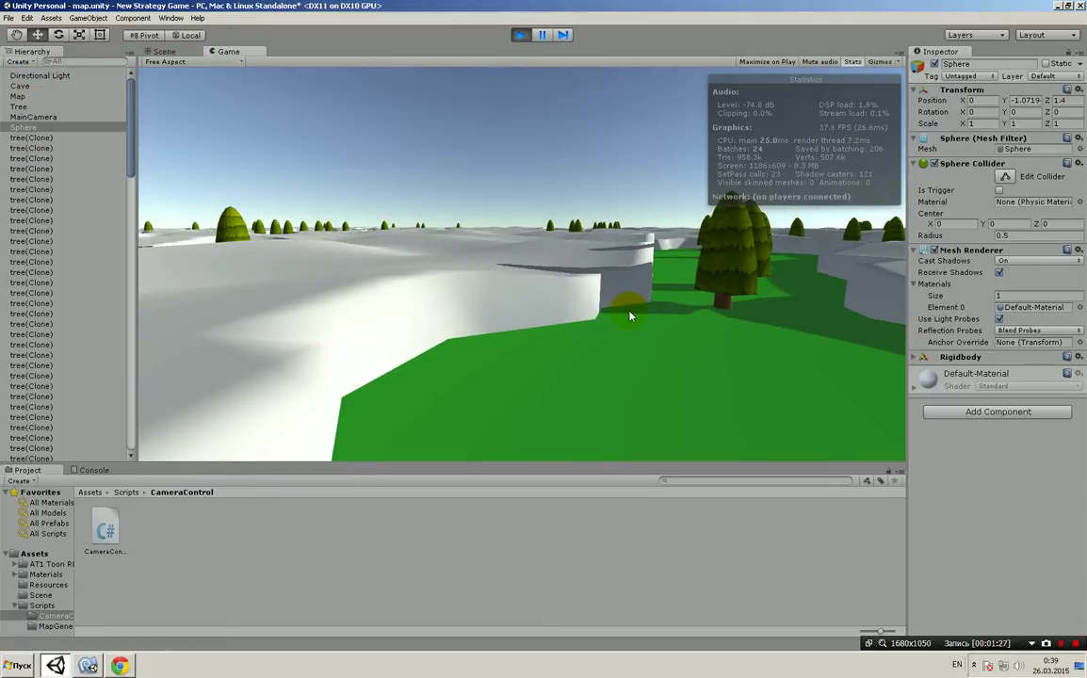
key("w")
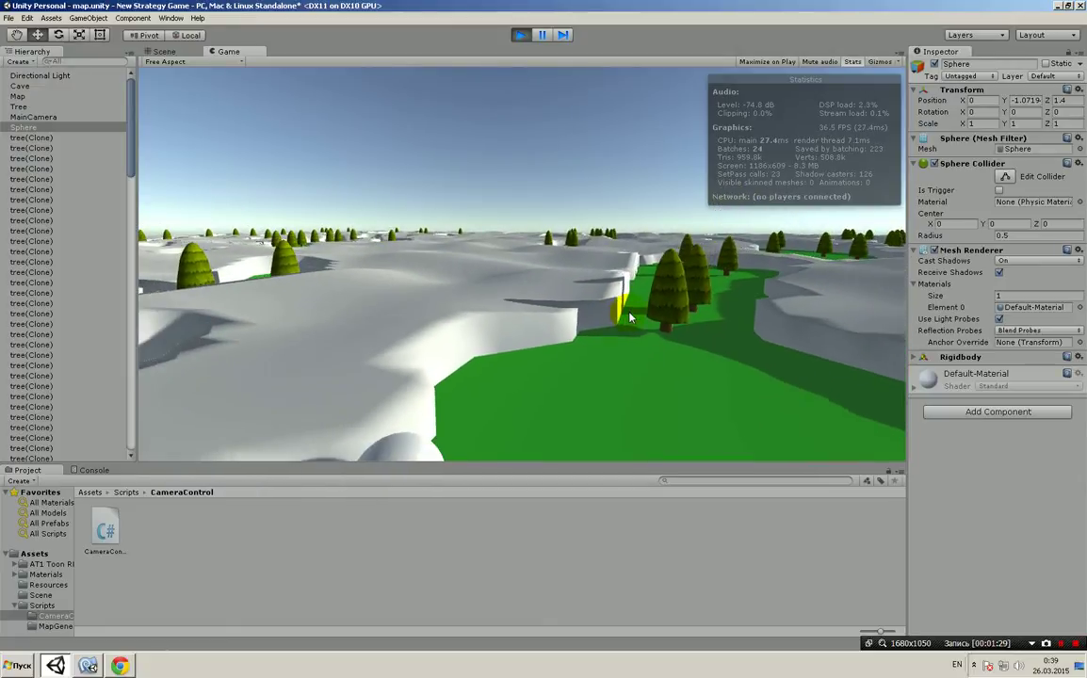
scroll(568, 375, "down", 2)
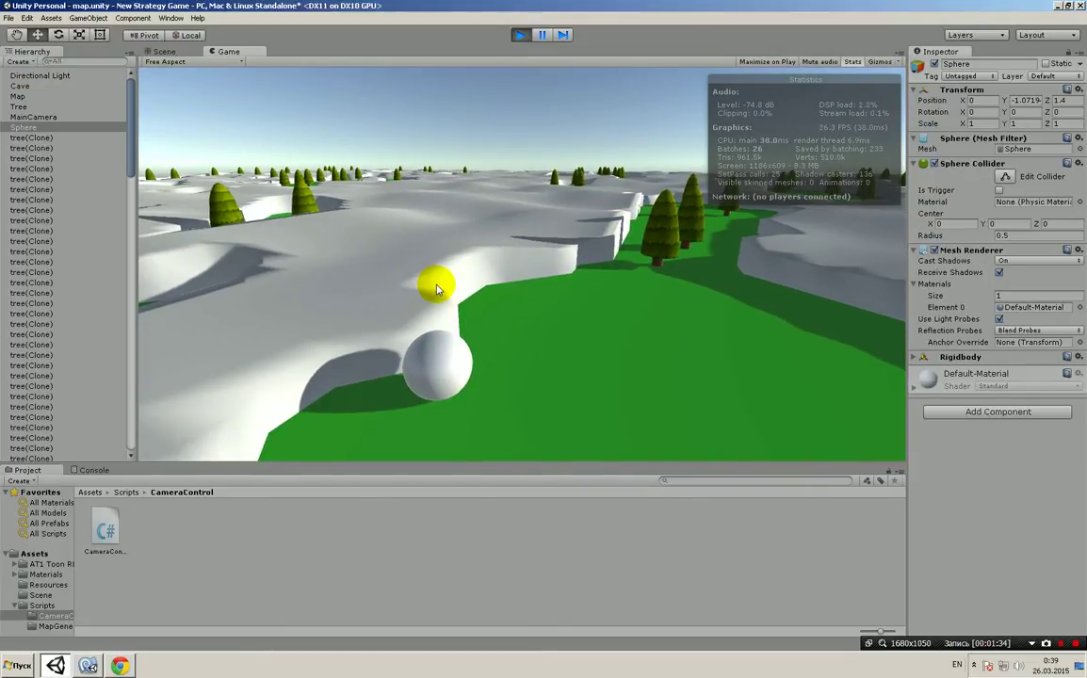
mouse_move(436, 289)
right_mouse_down()
mouse_move(628, 274)
mouse_move(560, 266)
mouse_move(546, 381)
right_mouse_up()
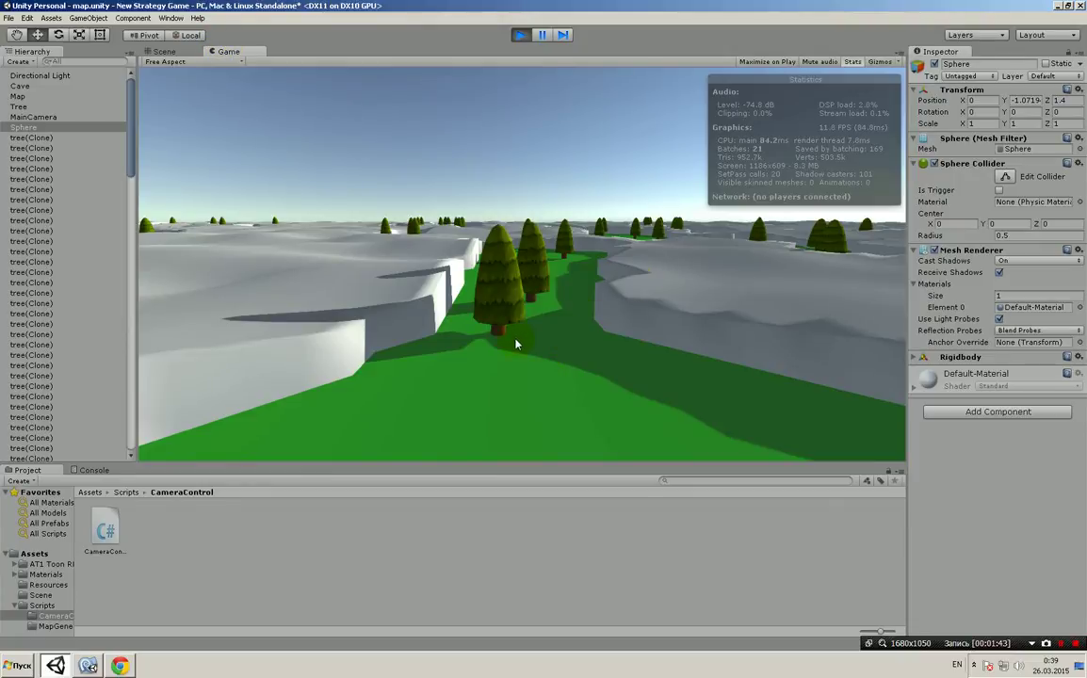
right_click_drag(516, 344, 539, 335)
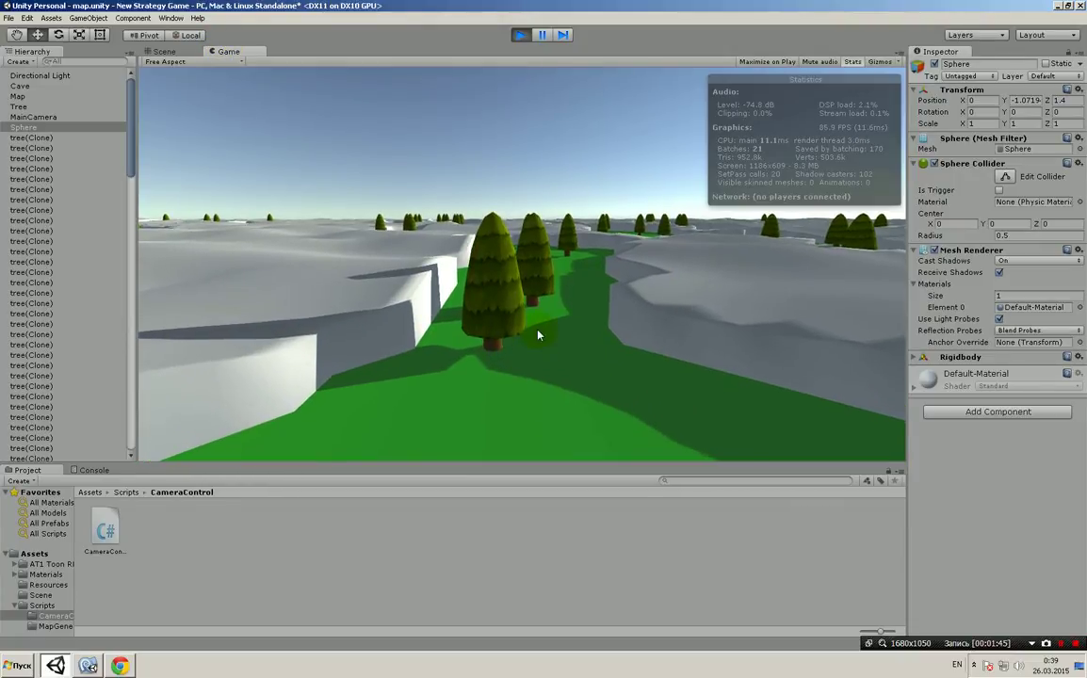
mouse_move(539, 334)
left_mouse_down()
mouse_move(1041, 325)
mouse_move(482, 311)
mouse_move(486, 230)
mouse_move(644, 267)
mouse_move(529, 225)
left_mouse_up()
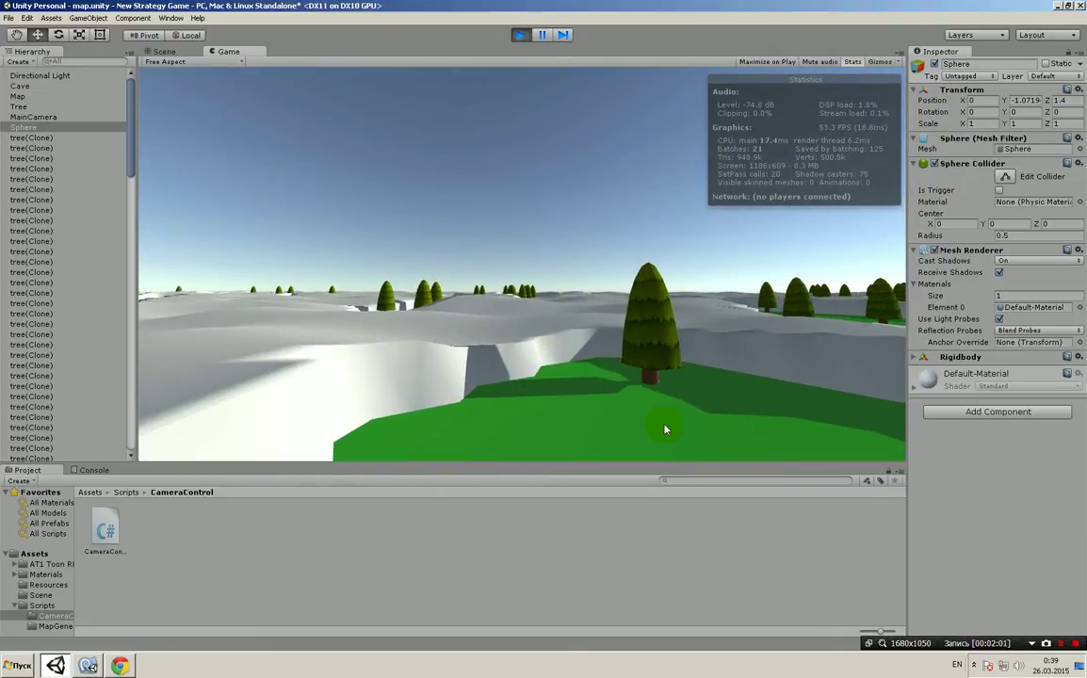
mouse_move(482, 371)
left_mouse_down()
mouse_move(557, 261)
mouse_move(605, 252)
mouse_move(581, 375)
mouse_move(371, 217)
mouse_move(544, 325)
mouse_move(378, 308)
mouse_move(599, 230)
mouse_move(650, 109)
left_mouse_up()
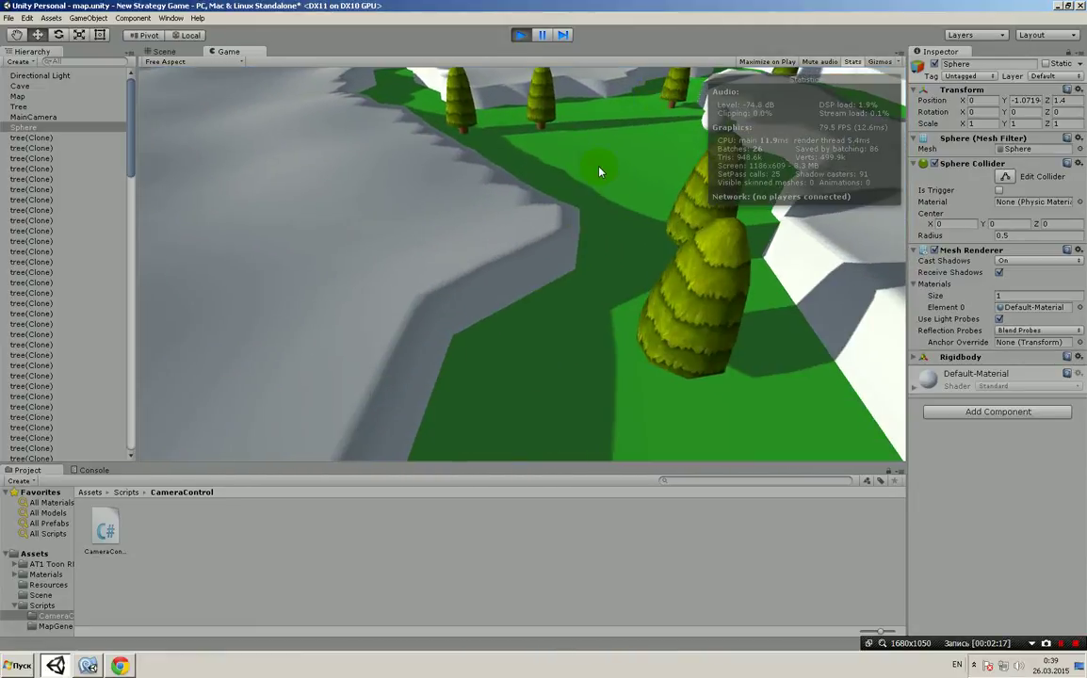
Step: Keep steering and zooming the game camera toward the sphere, then switch to the Scene view
mouse_move(480, 210)
left_mouse_down()
mouse_move(505, 243)
mouse_move(478, 255)
mouse_move(537, 297)
mouse_move(367, 214)
mouse_move(511, 168)
mouse_move(388, 281)
mouse_move(550, 257)
mouse_move(600, 225)
mouse_move(599, 214)
mouse_move(531, 209)
mouse_move(392, 273)
mouse_move(305, 226)
mouse_move(517, 303)
left_mouse_up()
scroll(599, 225, "up", 3)
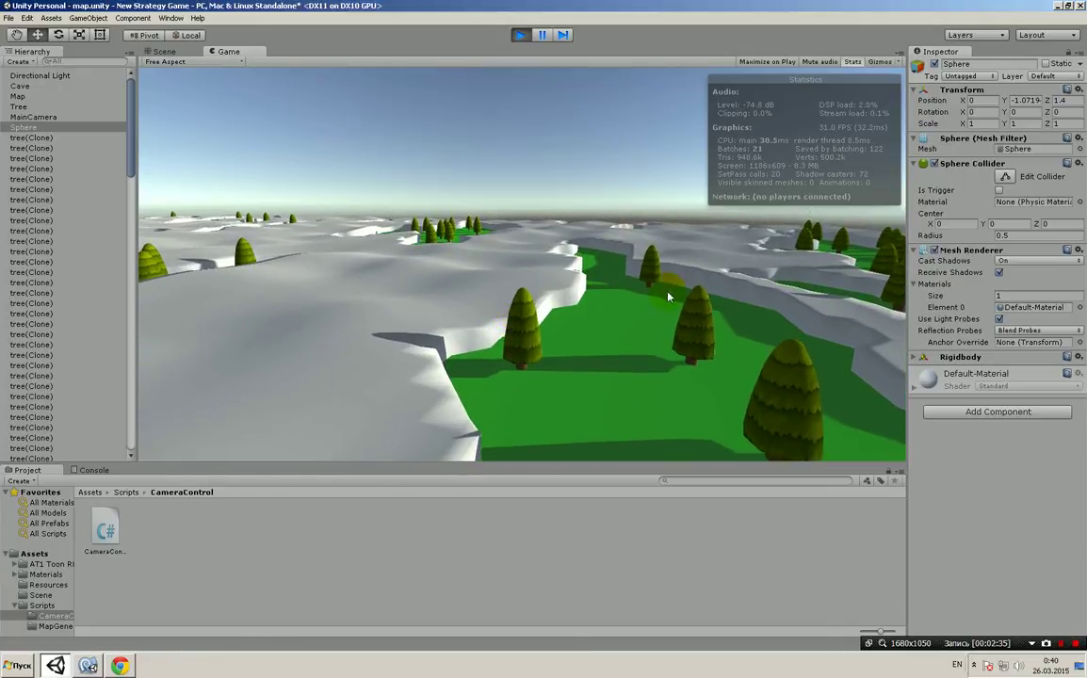
mouse_move(567, 349)
left_mouse_down()
mouse_move(565, 286)
mouse_move(625, 198)
mouse_move(273, 226)
mouse_move(509, 250)
mouse_move(437, 211)
mouse_move(565, 283)
mouse_move(590, 254)
mouse_move(587, 204)
mouse_move(546, 102)
mouse_move(553, 92)
mouse_move(517, 73)
mouse_move(480, 76)
mouse_move(437, 176)
mouse_move(434, 168)
mouse_move(449, 56)
mouse_move(541, 93)
mouse_move(517, 242)
mouse_move(400, 259)
left_mouse_up()
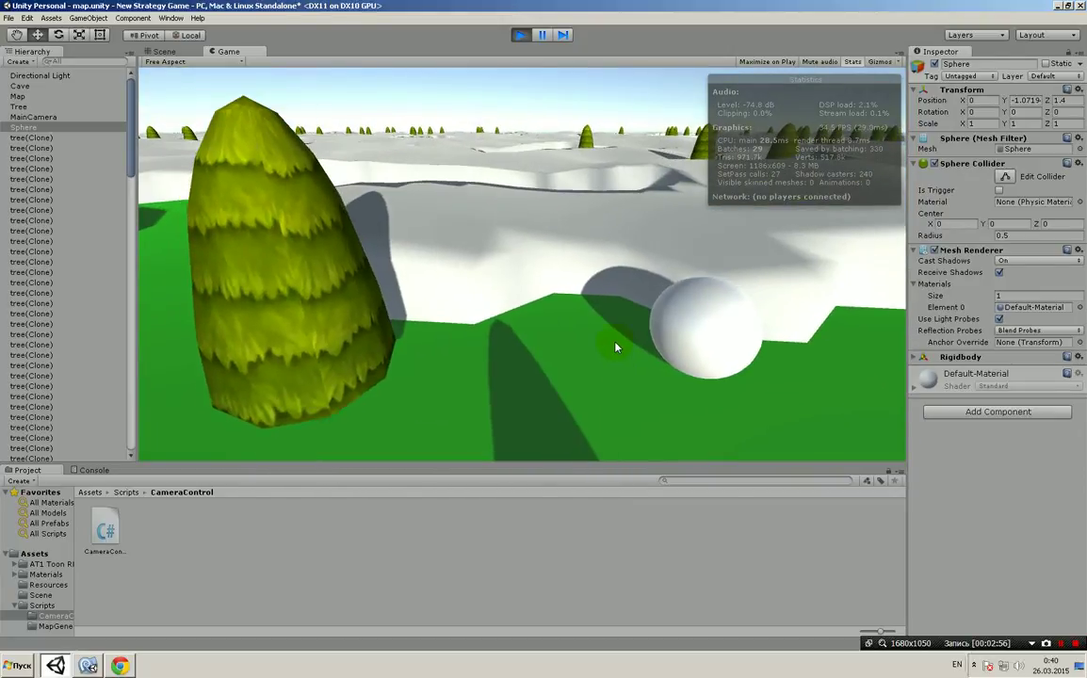
mouse_move(554, 307)
left_mouse_down()
mouse_move(558, 320)
mouse_move(396, 145)
mouse_move(689, 280)
left_mouse_up()
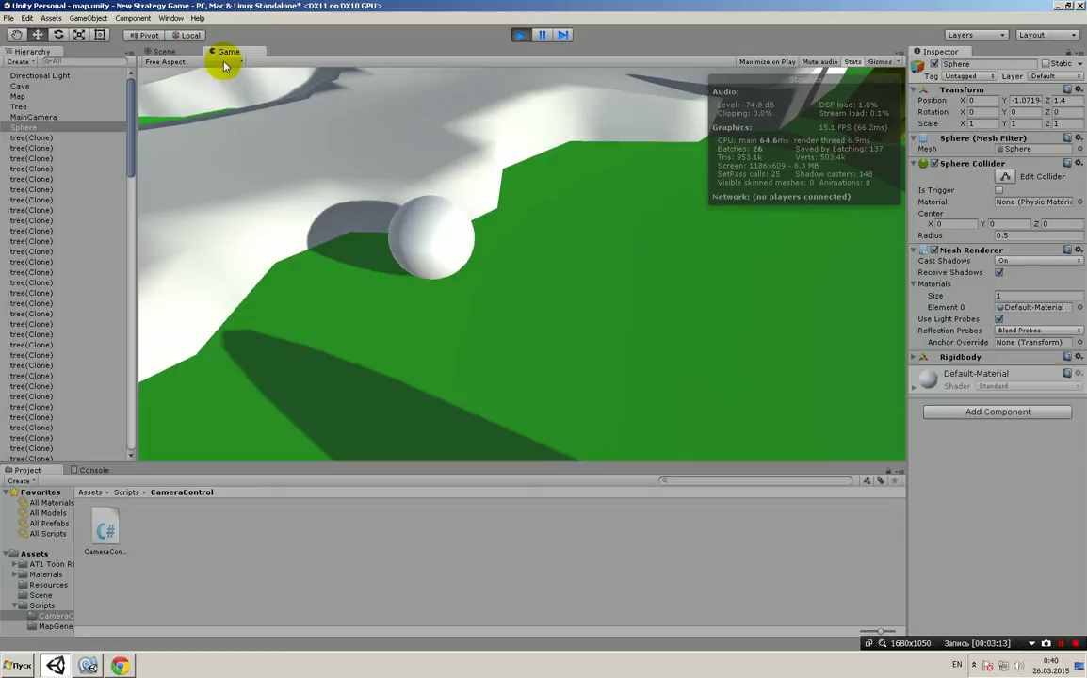
left_click(164, 53)
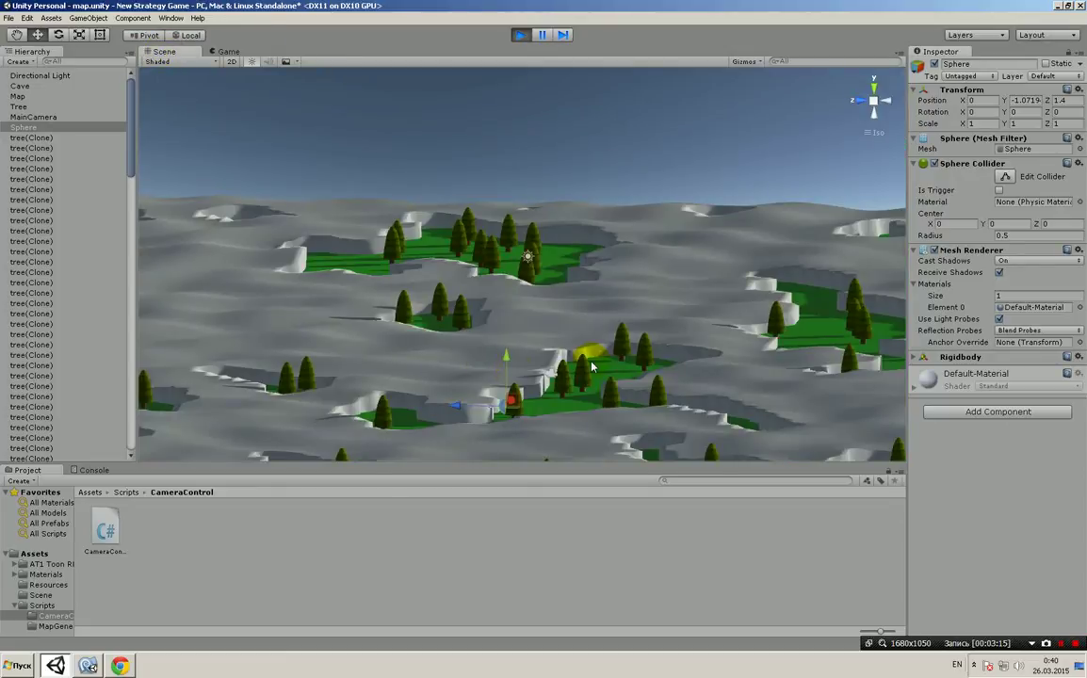
Step: Orbit and zoom the Scene view to look over the generated terrain and horizon
scroll(584, 363, "up", 3)
scroll(634, 276, "up", 2)
right_click_drag(634, 276, 532, 32)
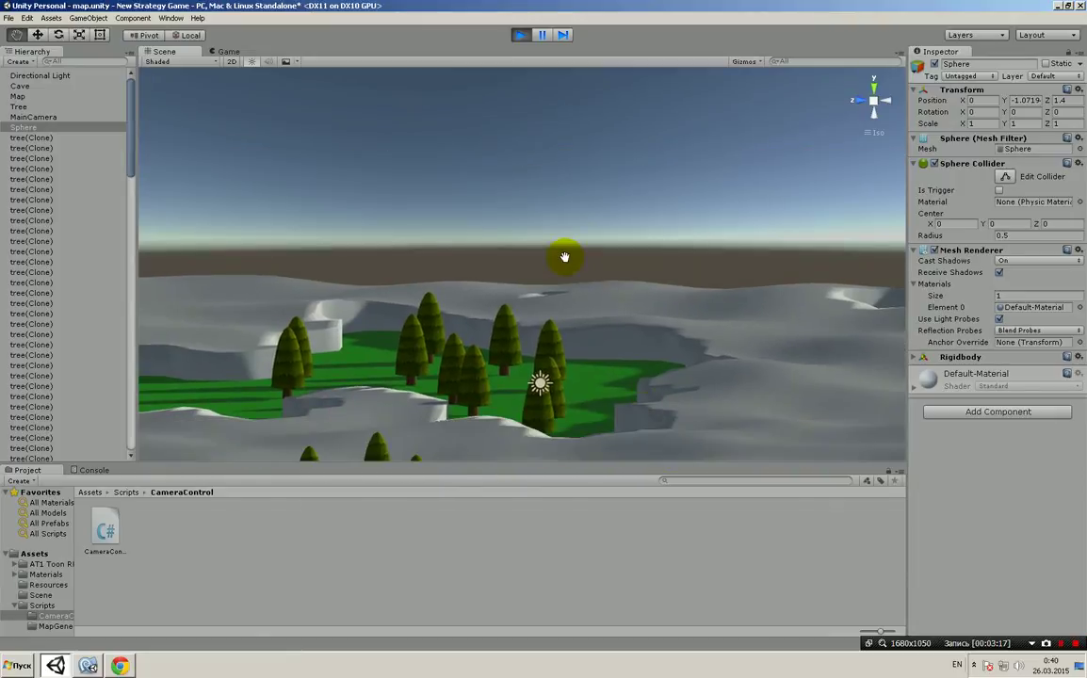
scroll(523, 371, "down", 5)
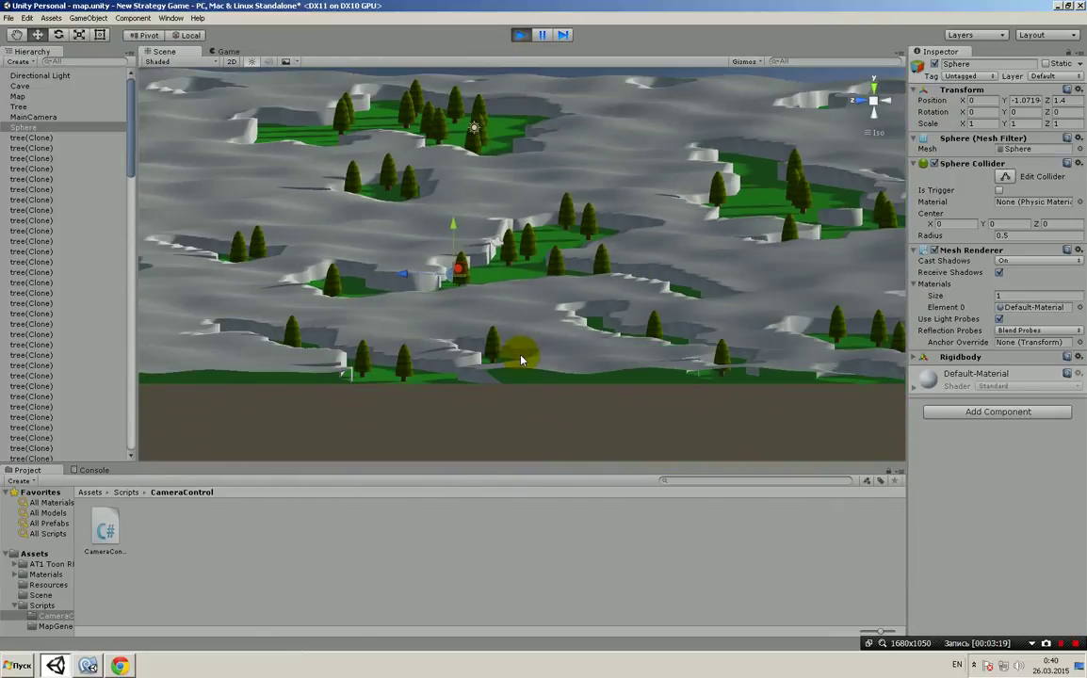
mouse_move(517, 345)
right_mouse_down()
mouse_move(540, 224)
mouse_move(562, 372)
right_mouse_up()
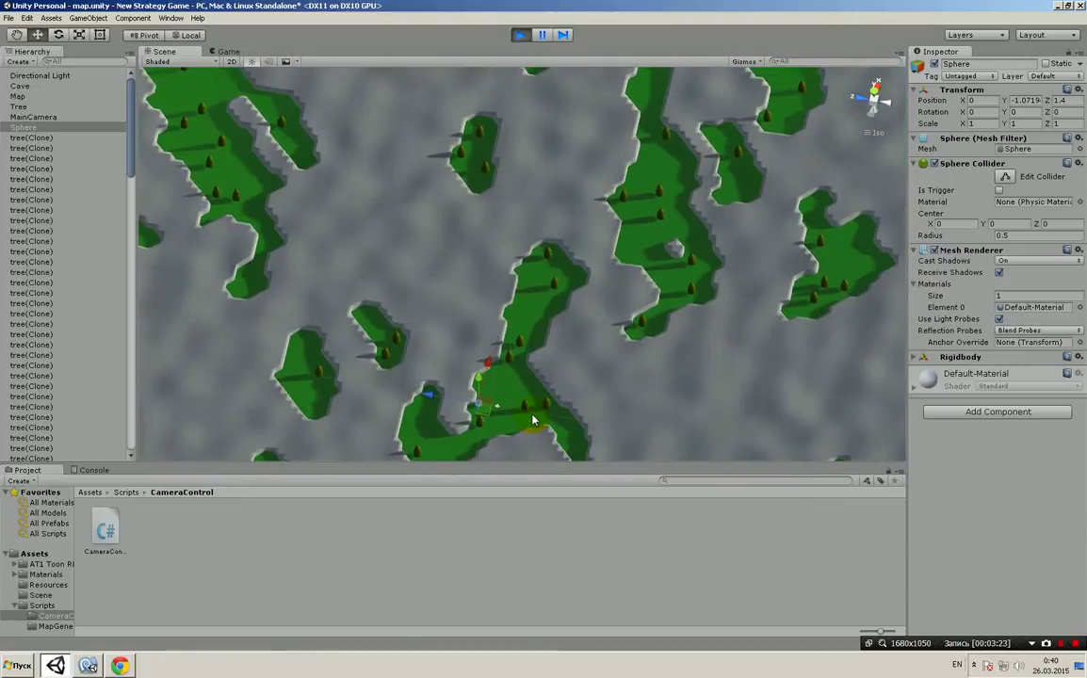
scroll(596, 212, "up", 10)
Step: Frame the Sphere, return to the Game view and stop Play mode
key("f")
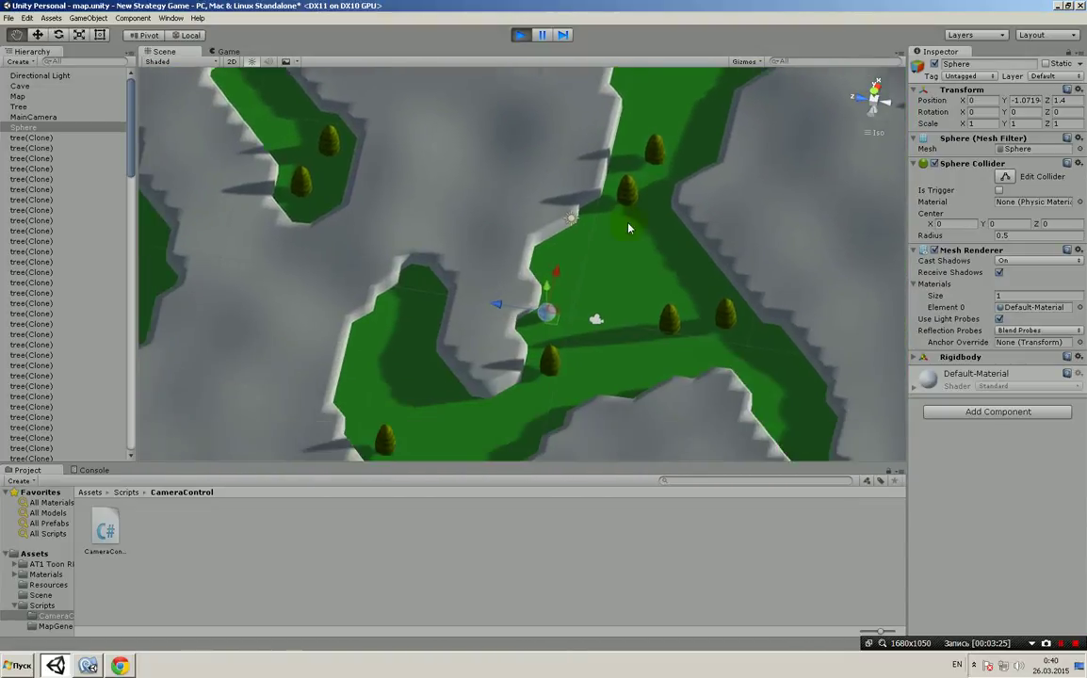
left_click(228, 52)
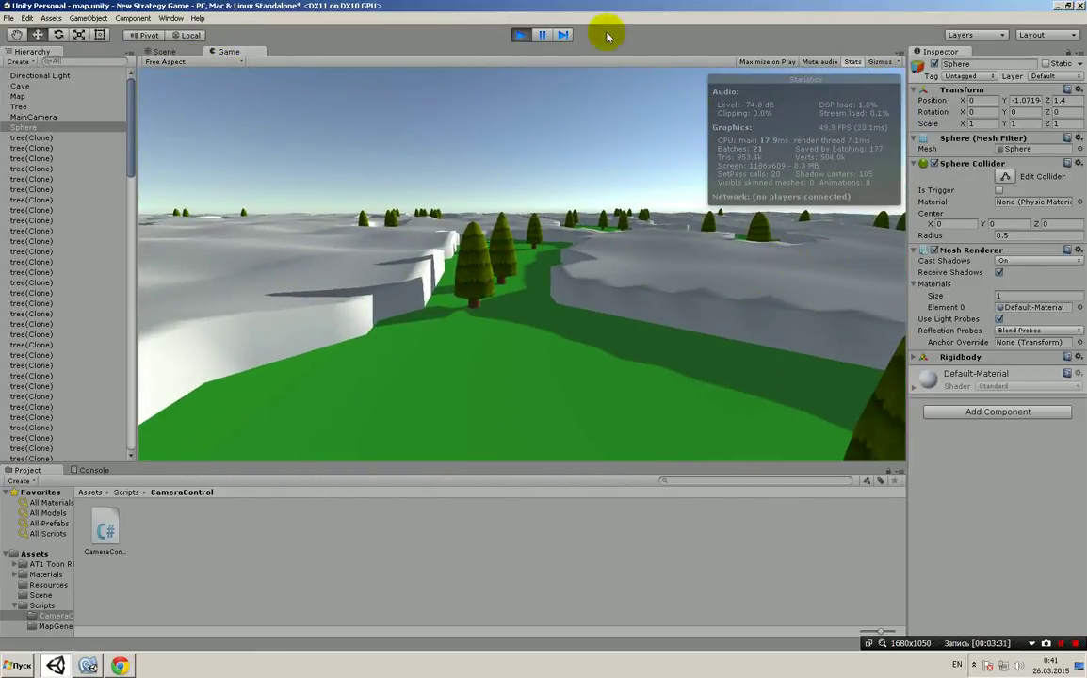
left_click(524, 35)
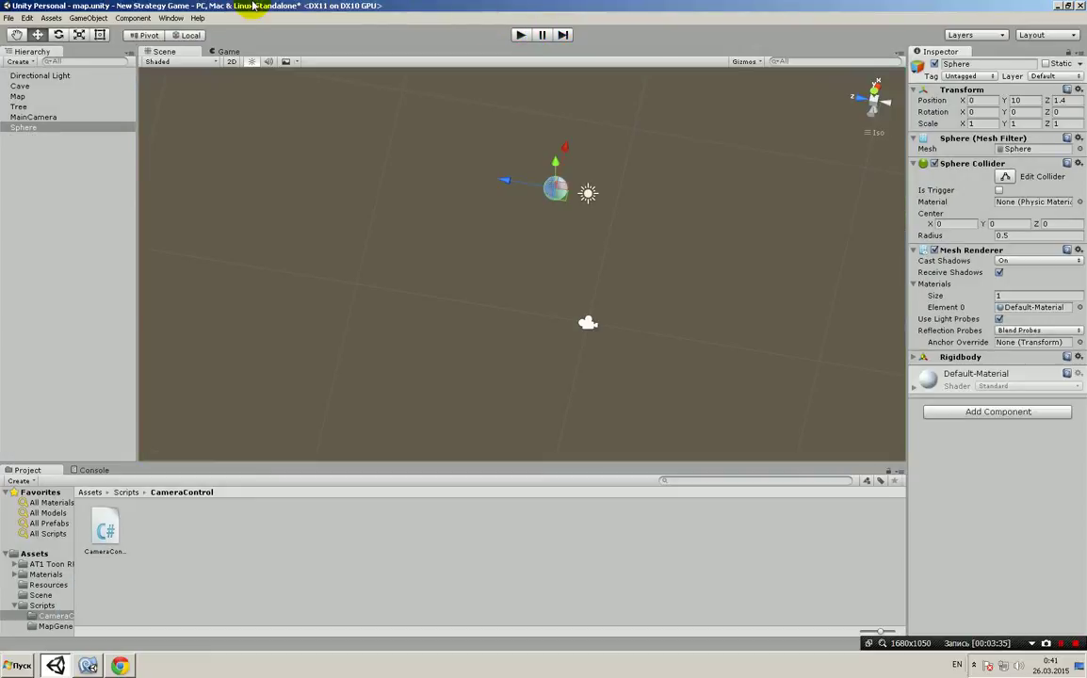
left_click(27, 129)
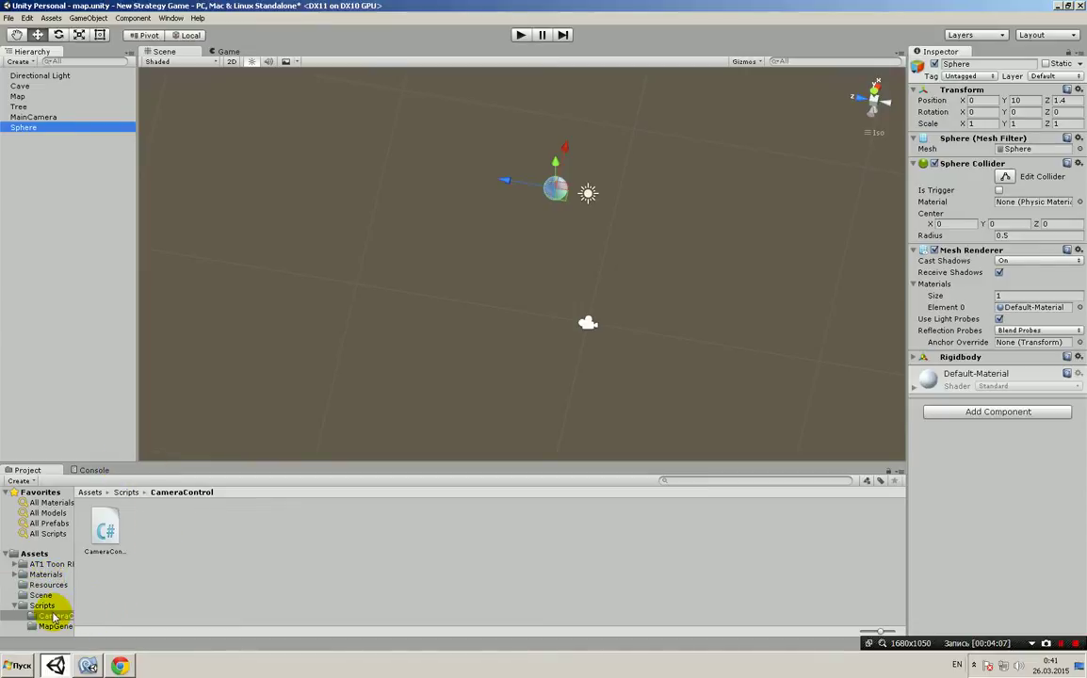
Step: Preview the CameraControl script's code, then select MainCamera to see its Camera Control component
left_click(108, 528)
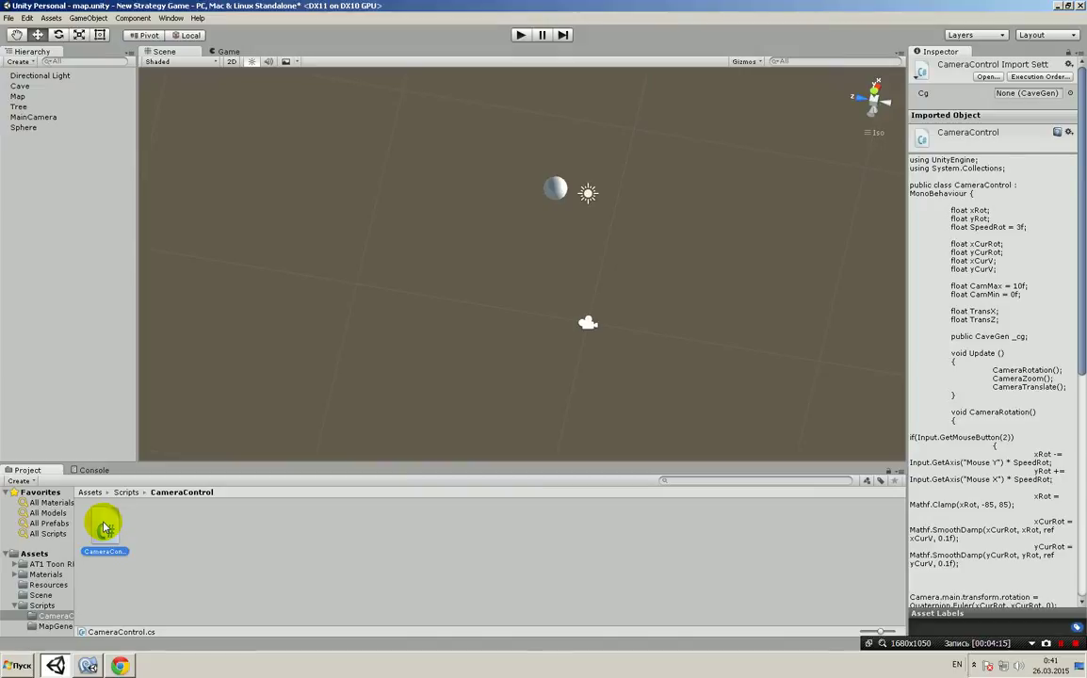
left_click(39, 117)
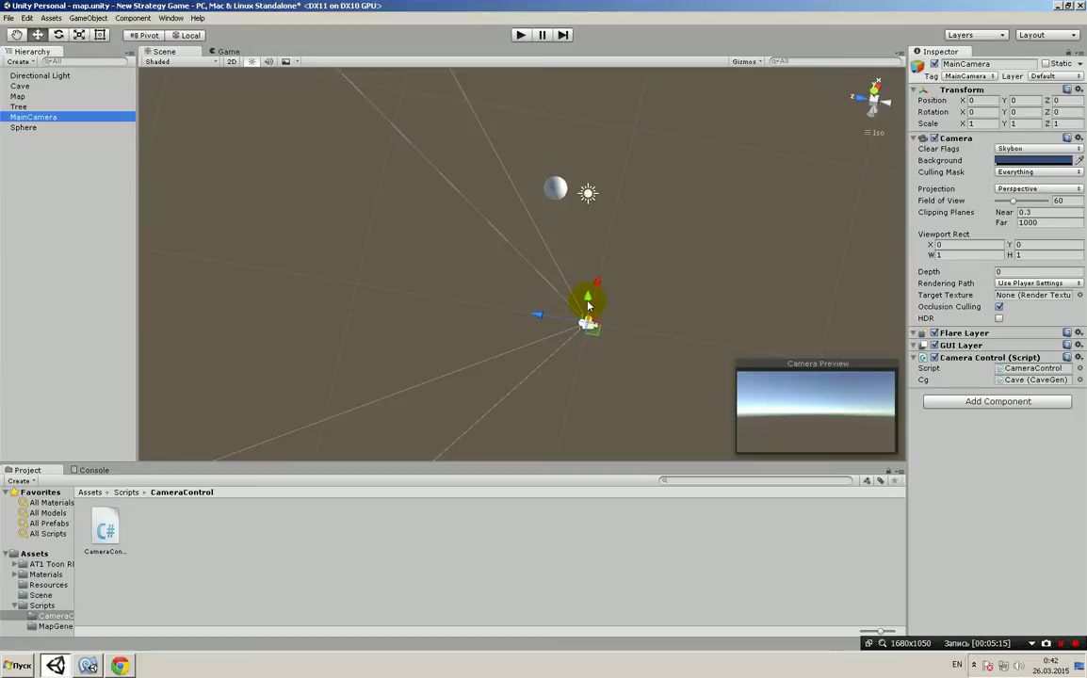
Step: Drag MainCamera up along its Y axis to a height of 8.9
left_click_drag(588, 303, 591, 259)
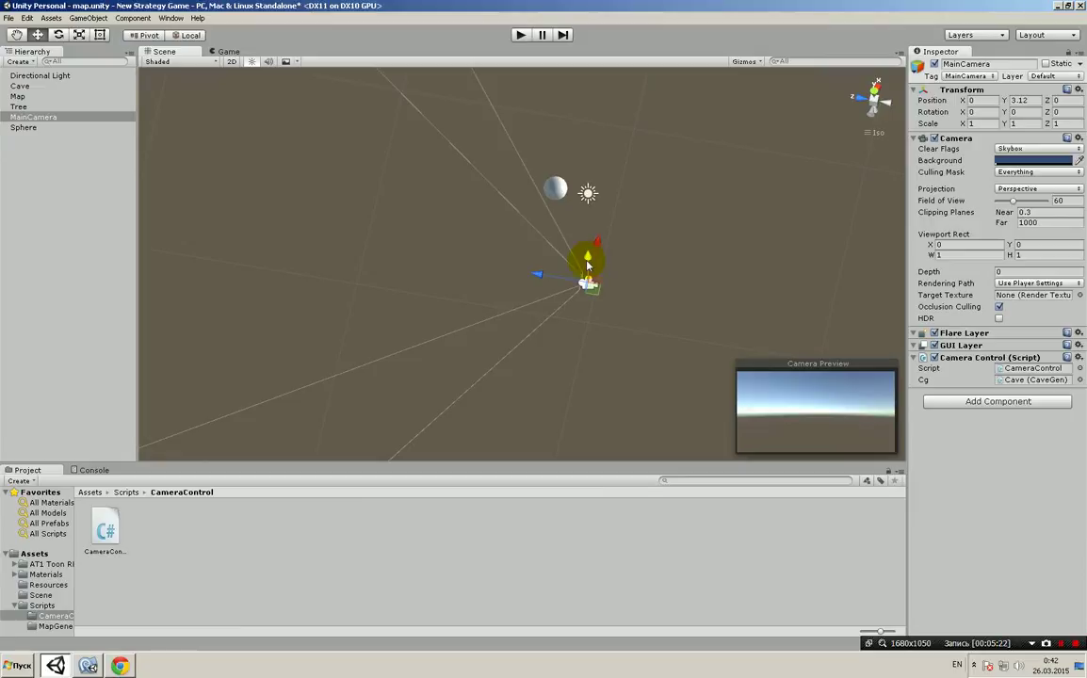
left_click_drag(590, 263, 584, 214)
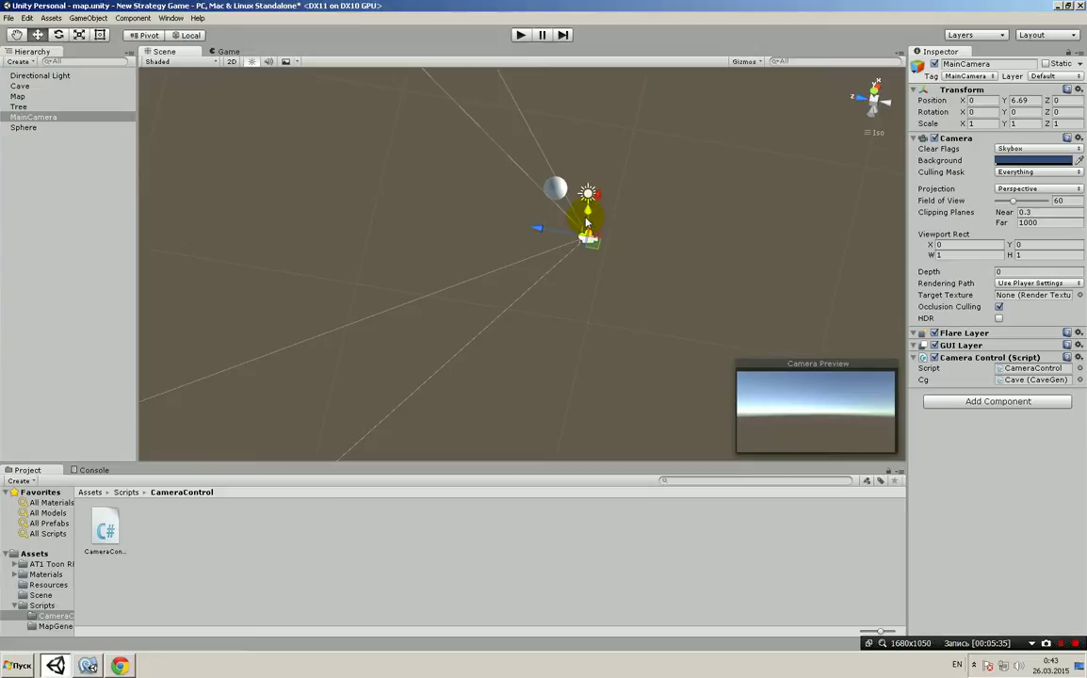
left_click_drag(589, 215, 590, 186)
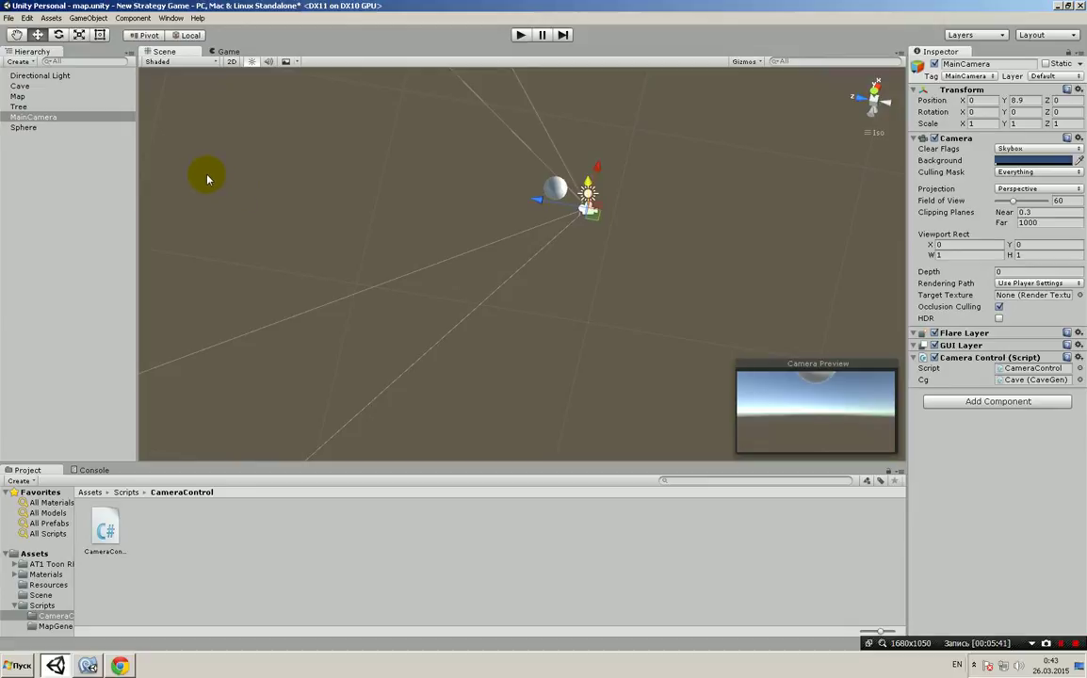
Step: Inspect the Tree, Cave, Directional Light and Map objects, then MainCamera at 0, 8.9, 0
left_click(19, 107)
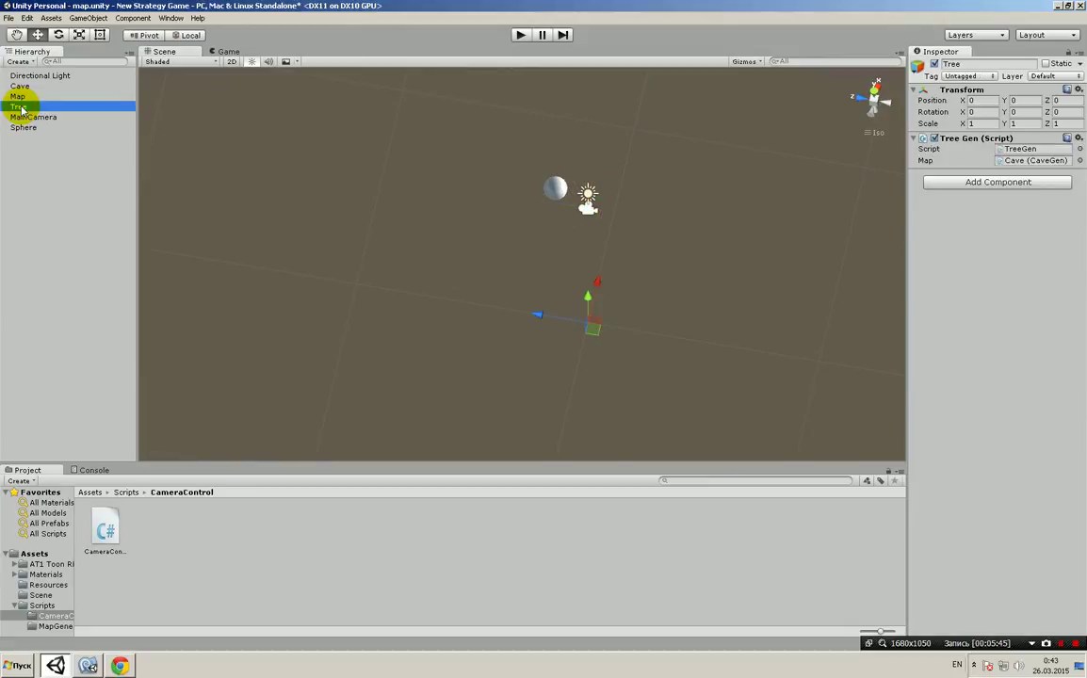
left_click(24, 88)
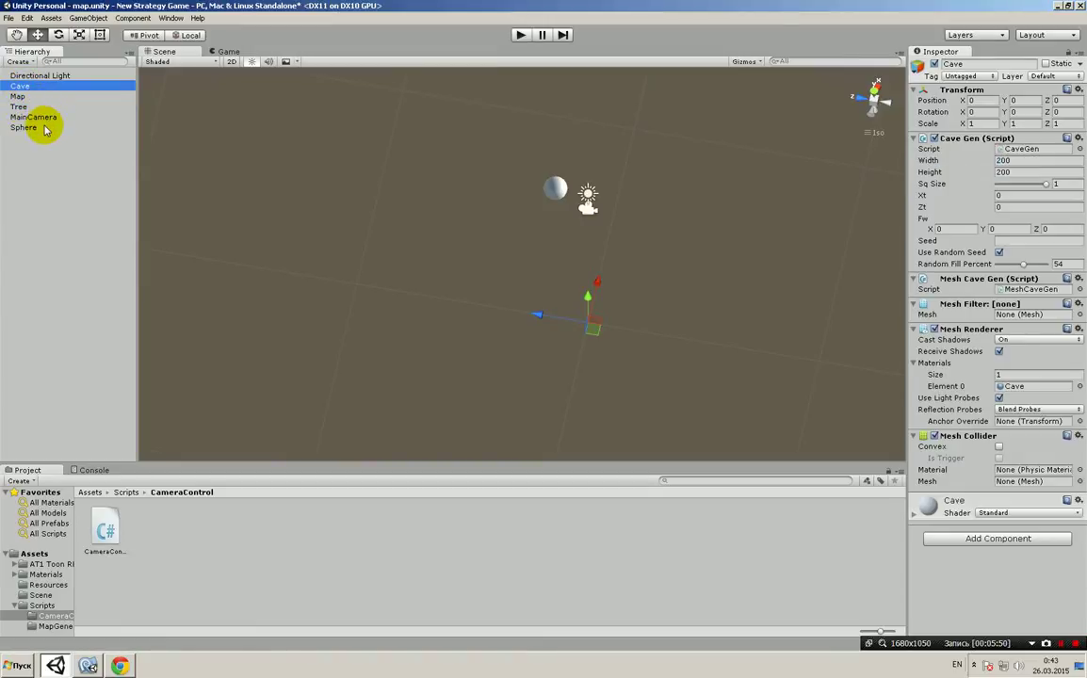
left_click(58, 76)
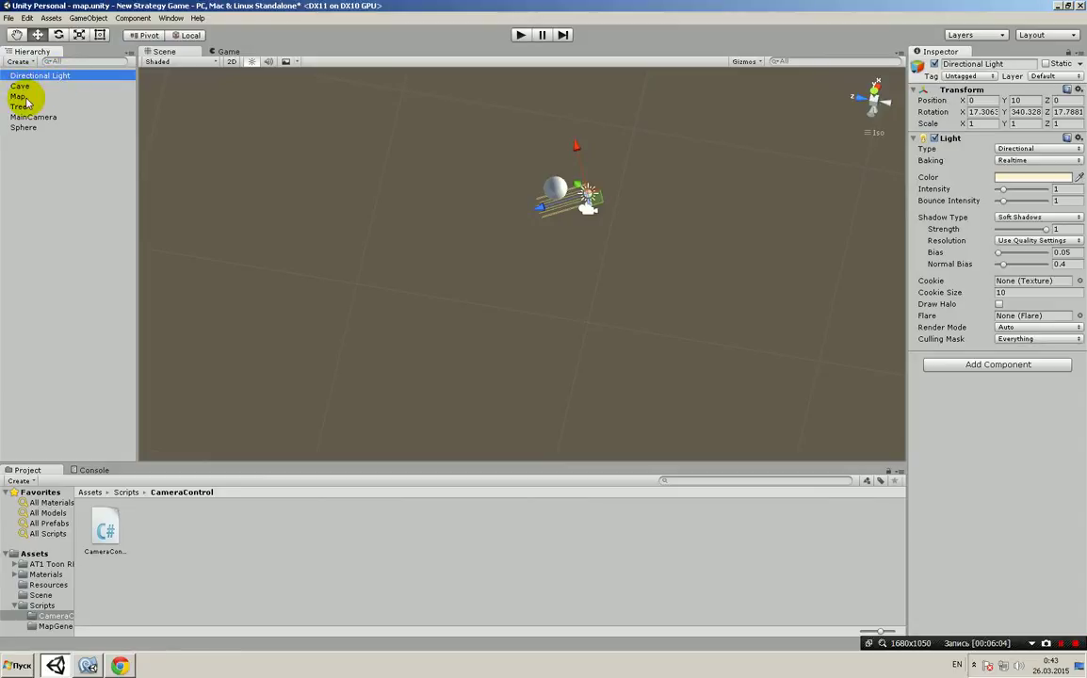
left_click(20, 97)
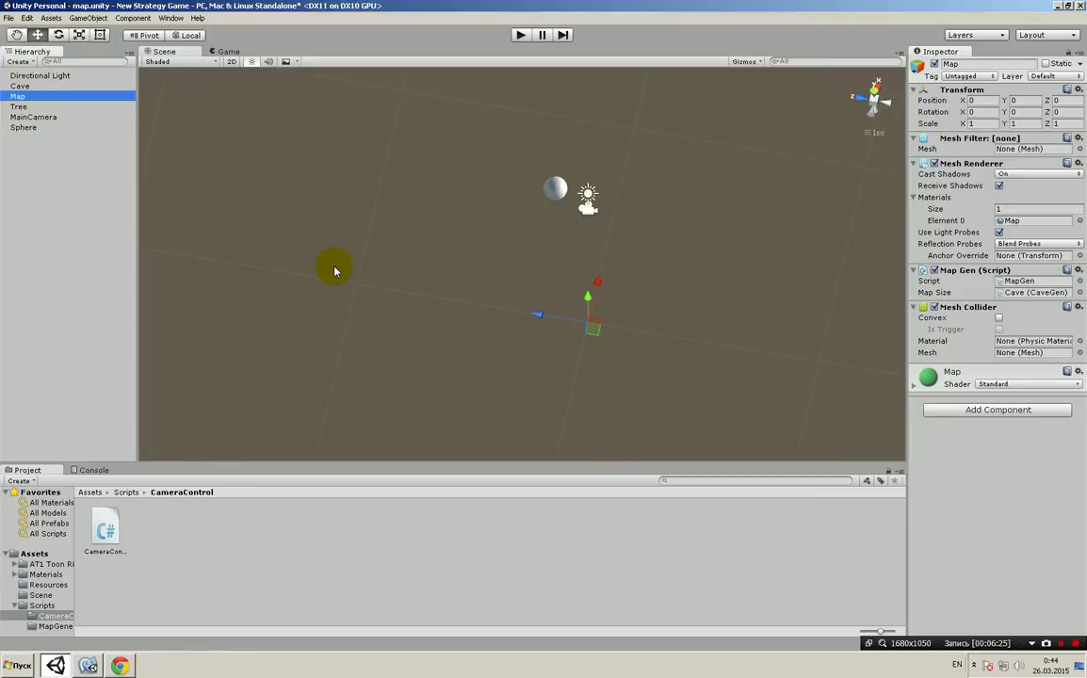
left_click(58, 119)
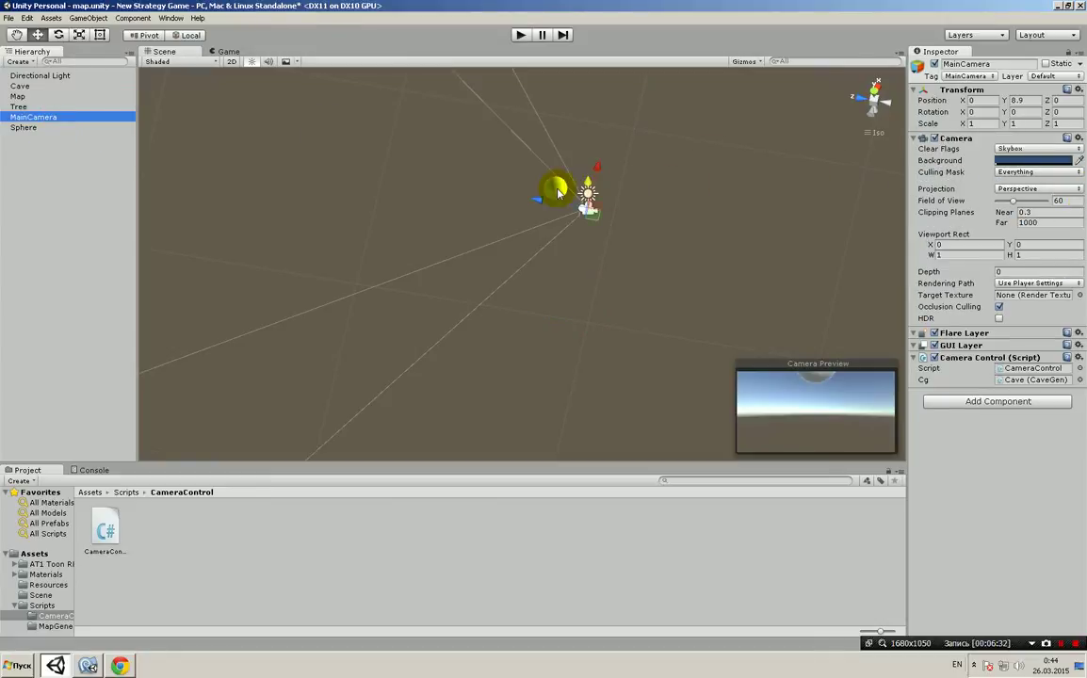
Step: Set MainCamera's Position Y to 0 and bring up CaveGen.cs in MonoDevelop
left_click(1026, 101)
type("0")
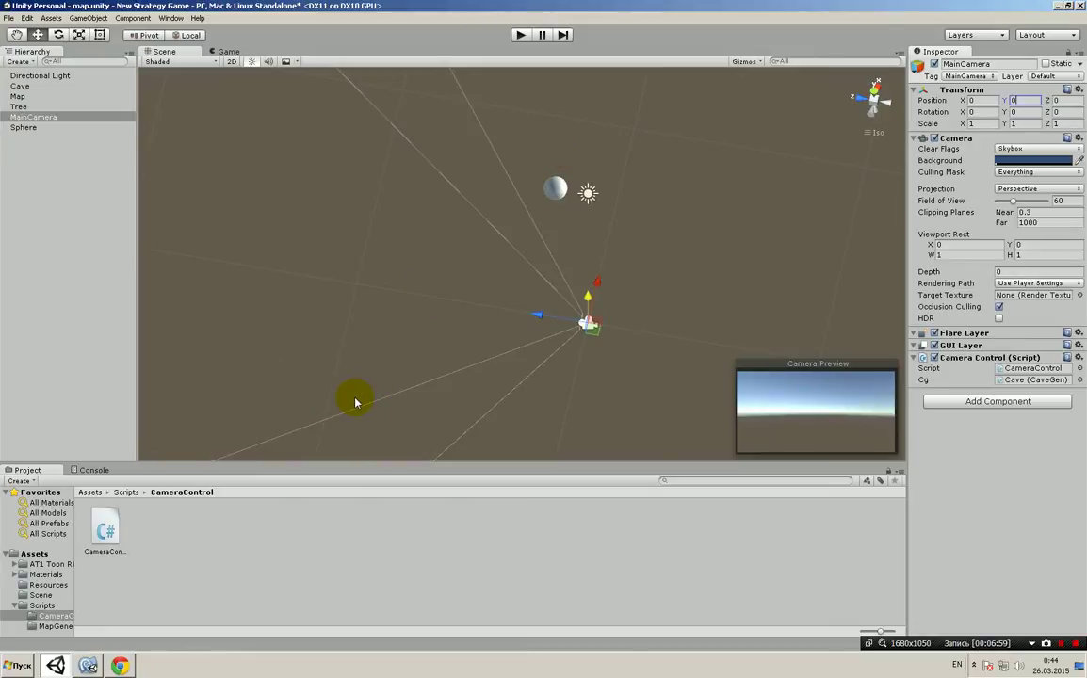
left_click(88, 665)
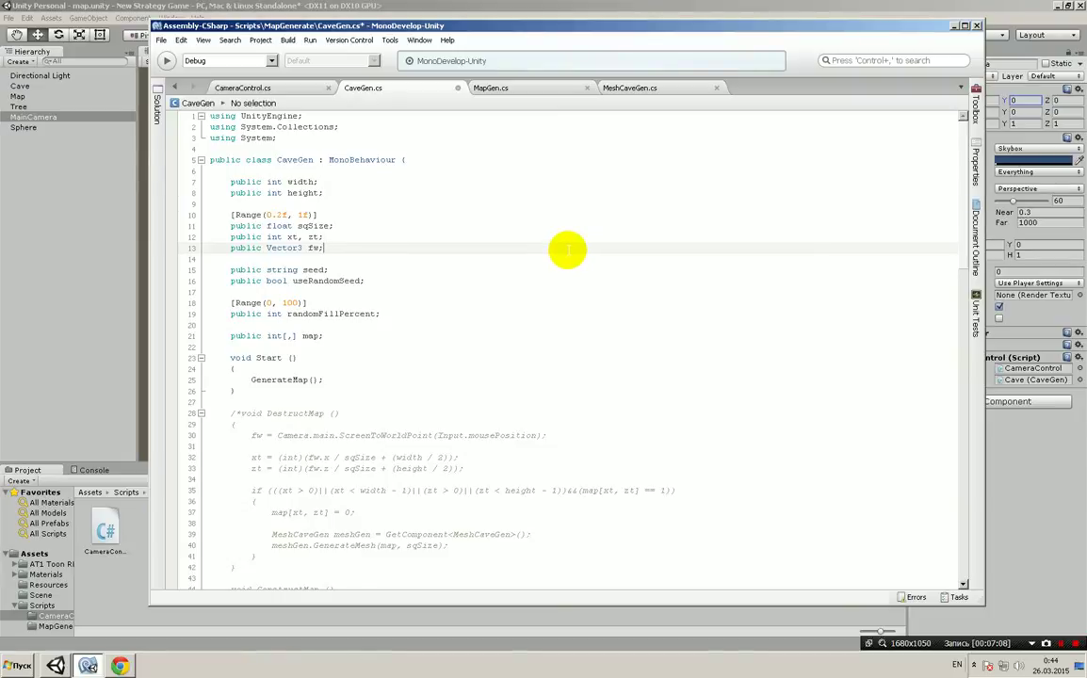
Step: Return to Unity and inspect Cave, then Map with its Map Gen script and Mesh Collider
left_click(25, 88)
left_click(25, 88)
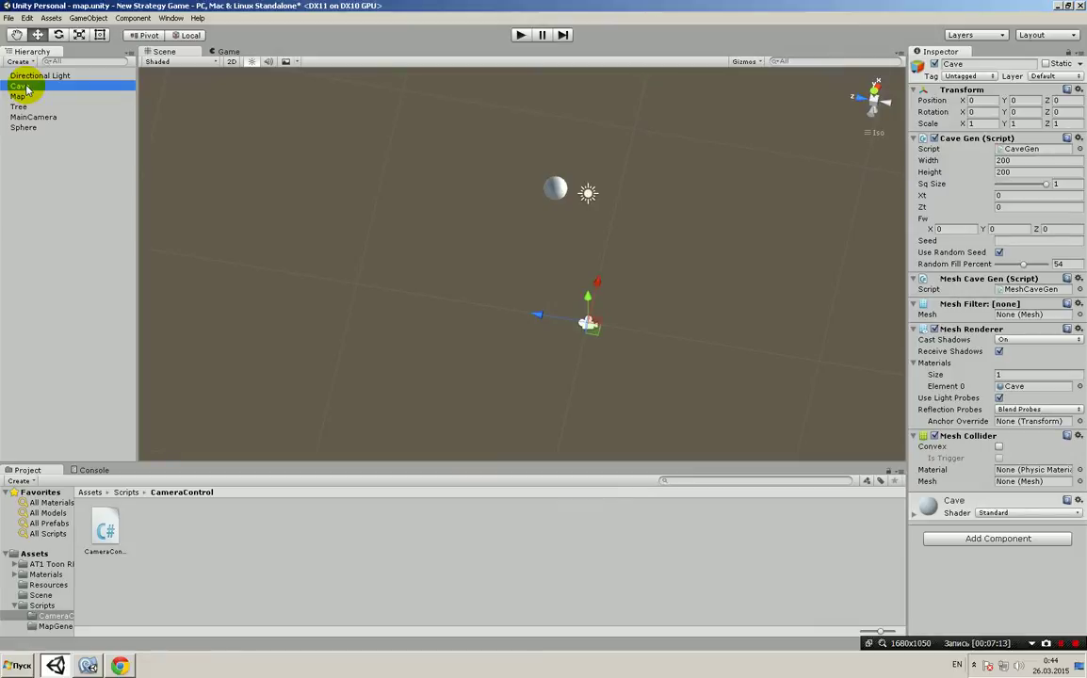
left_click(37, 97)
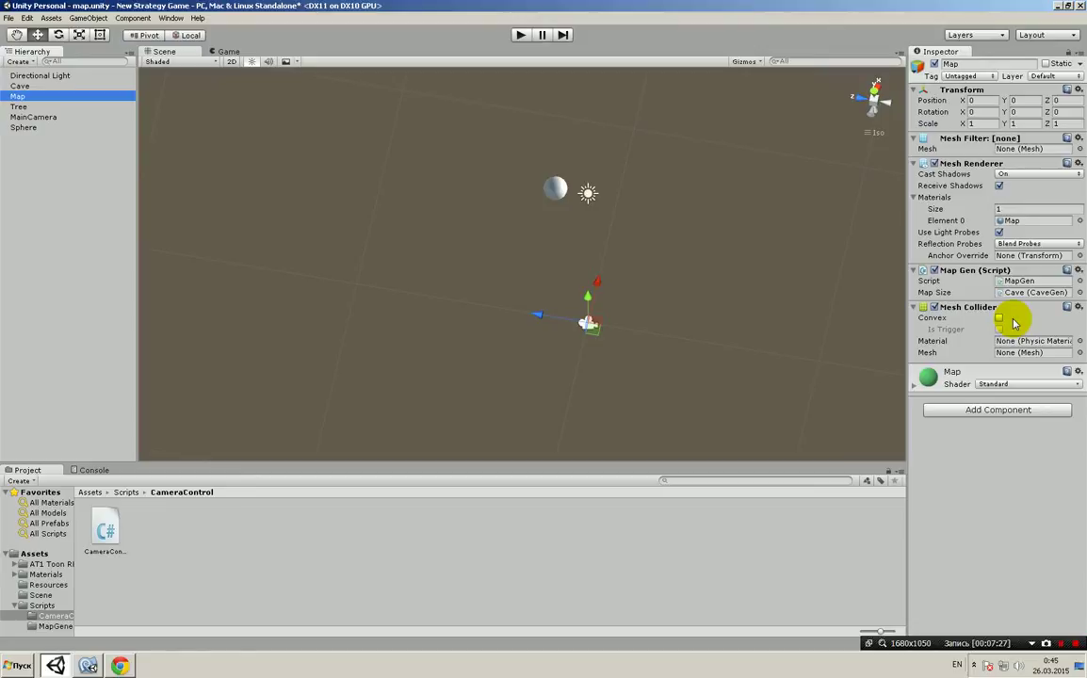
left_click(1012, 412)
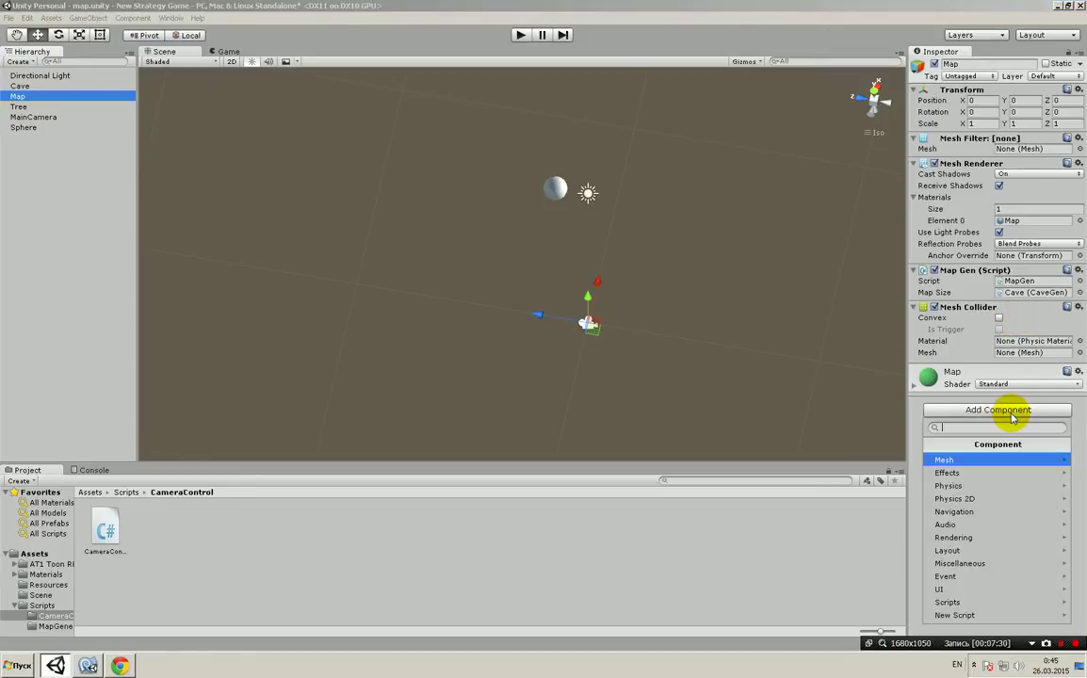
left_click(983, 486)
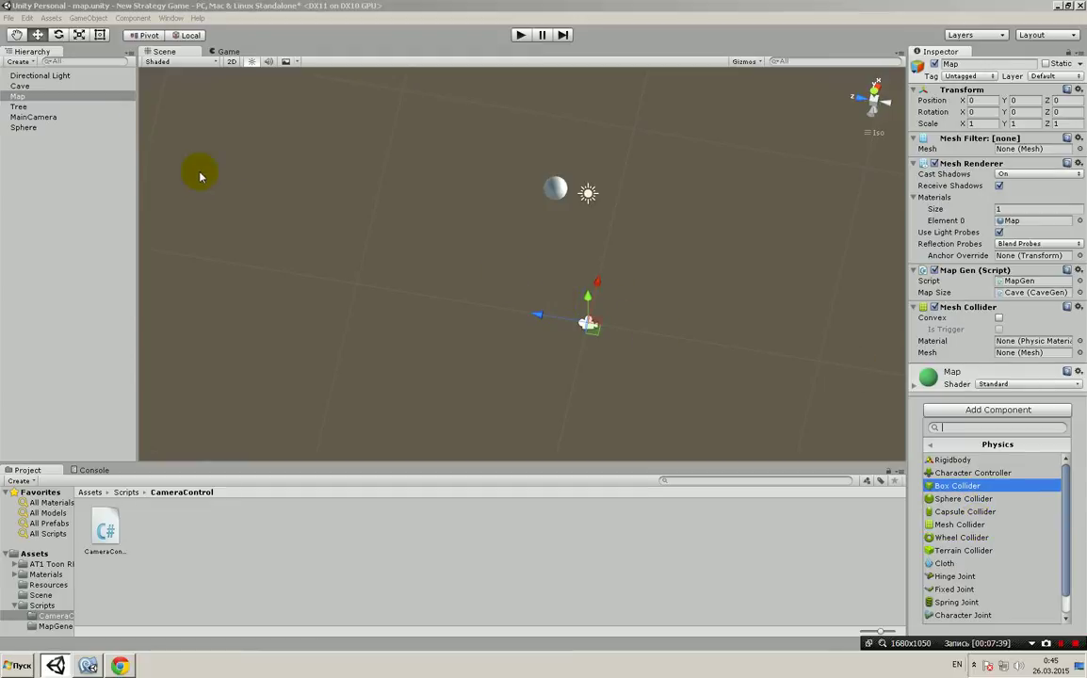
left_click(31, 94)
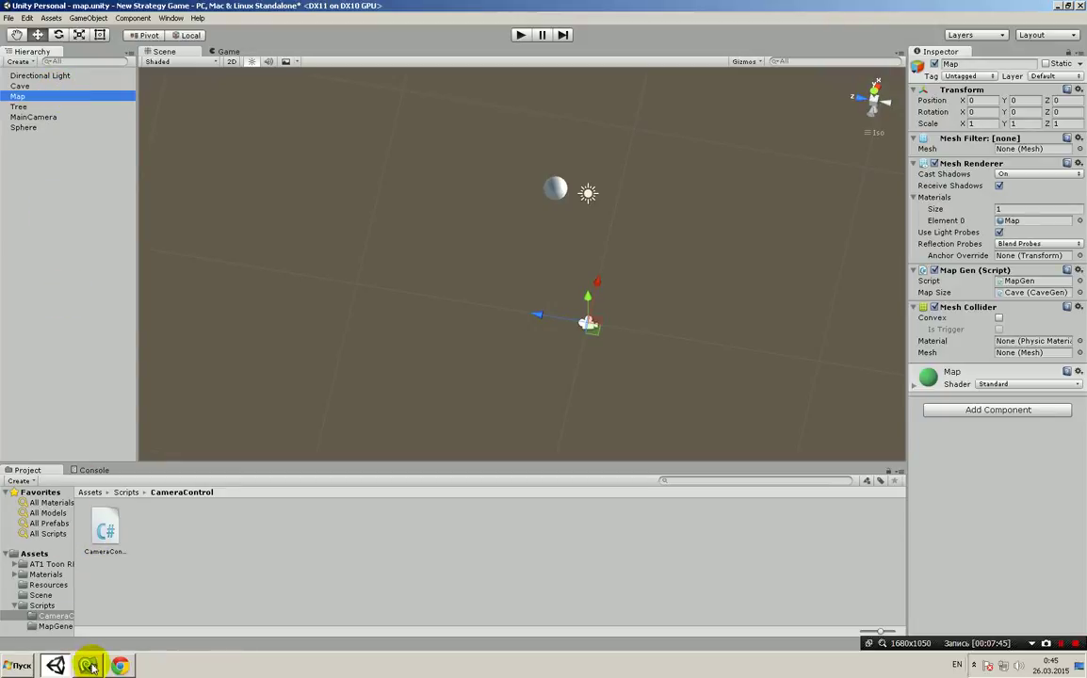
mouse_move(89, 666)
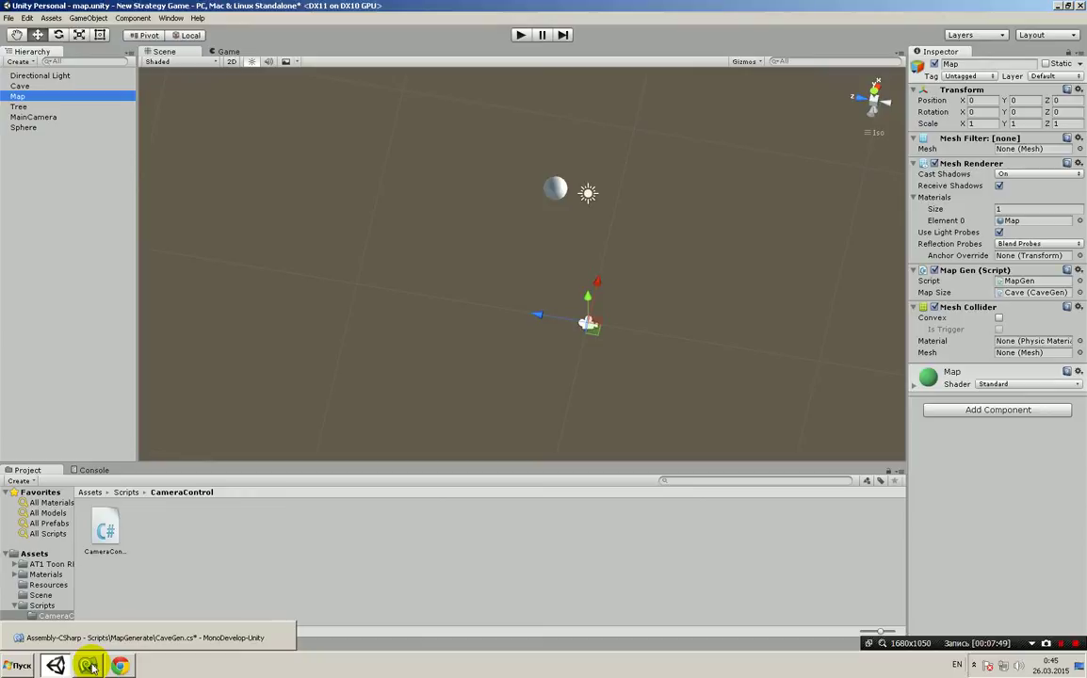
Step: Start Play mode and orbit the Scene view over the generated cave terrain
left_click(519, 34)
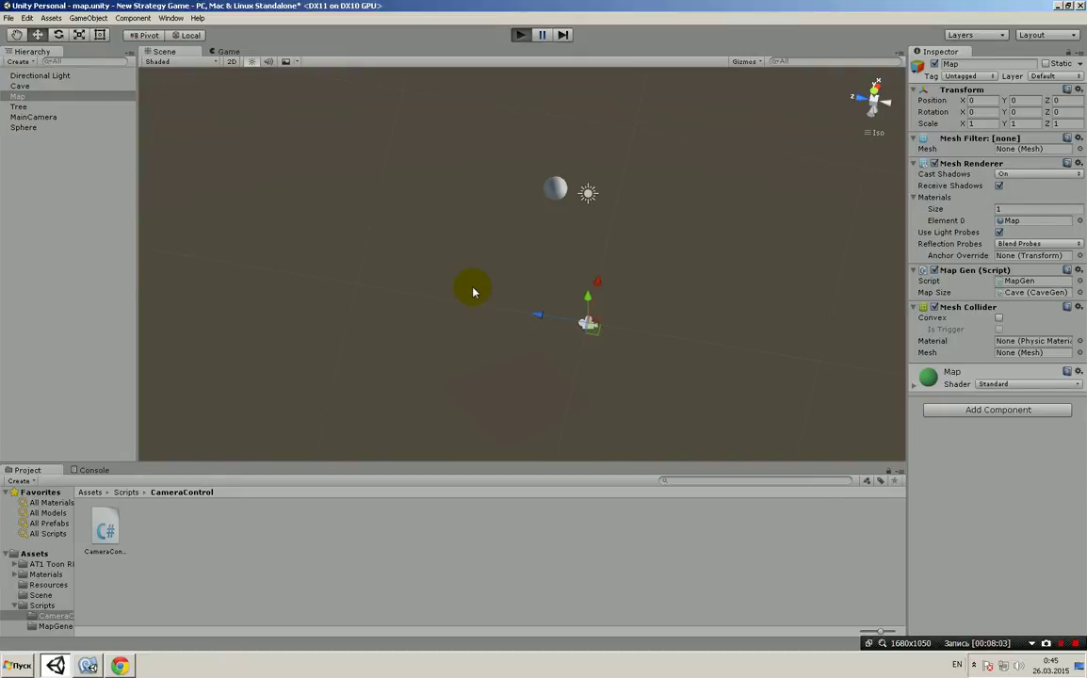
key("ctrl+p")
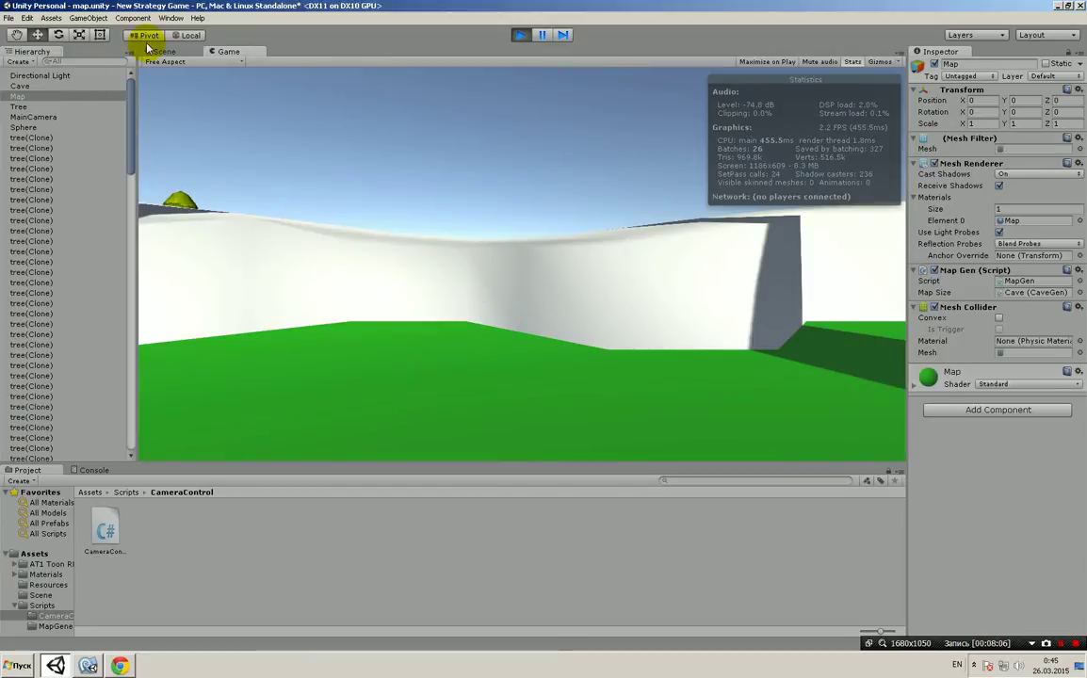
left_click(153, 49)
mouse_move(454, 211)
left_mouse_down("alt")
mouse_move(574, 293)
mouse_move(576, 242)
left_mouse_up("alt")
Step: Select the Cave and disable its Mesh Renderer to reveal the green collider wireframe
left_click(582, 284)
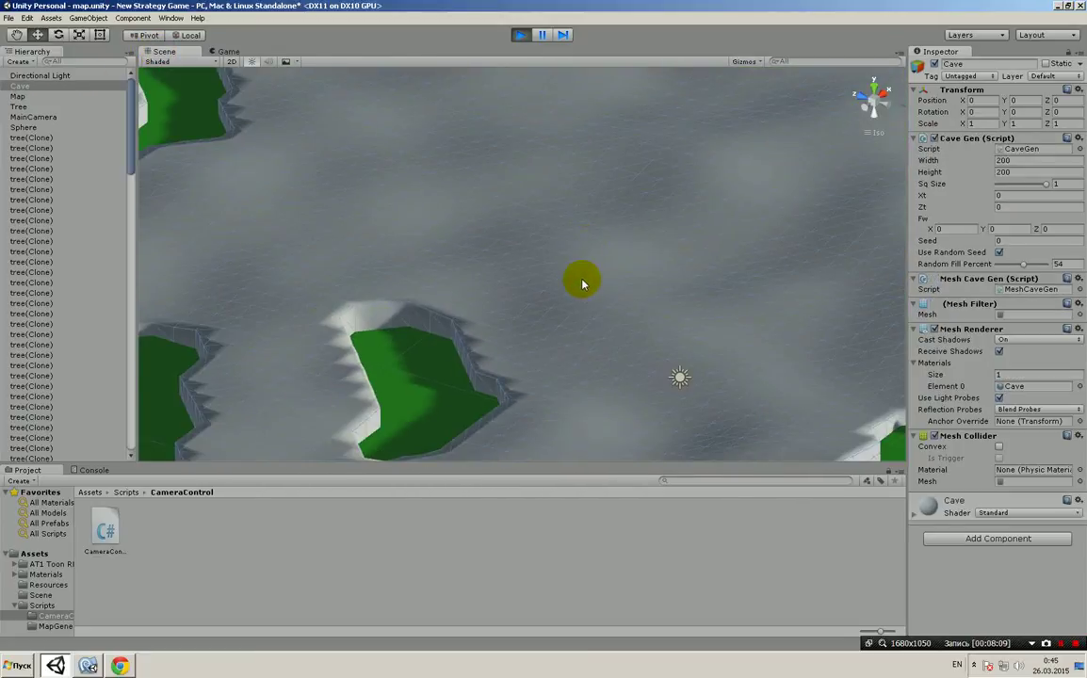
scroll(582, 283, "down", 3)
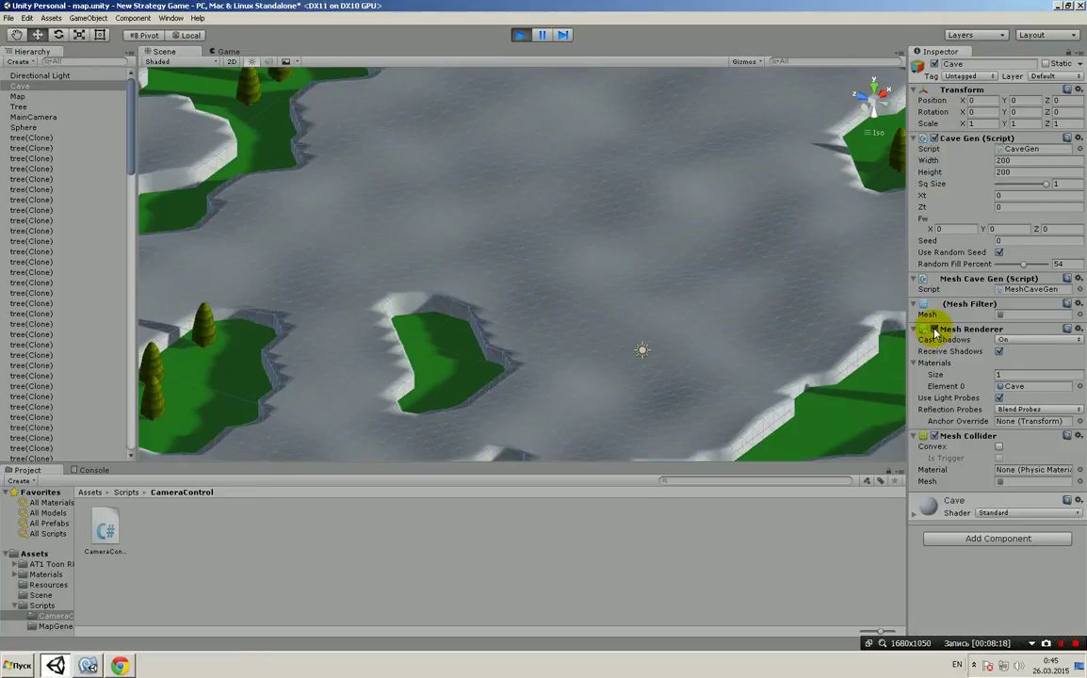
left_click(934, 330)
scroll(590, 235, "down", 2)
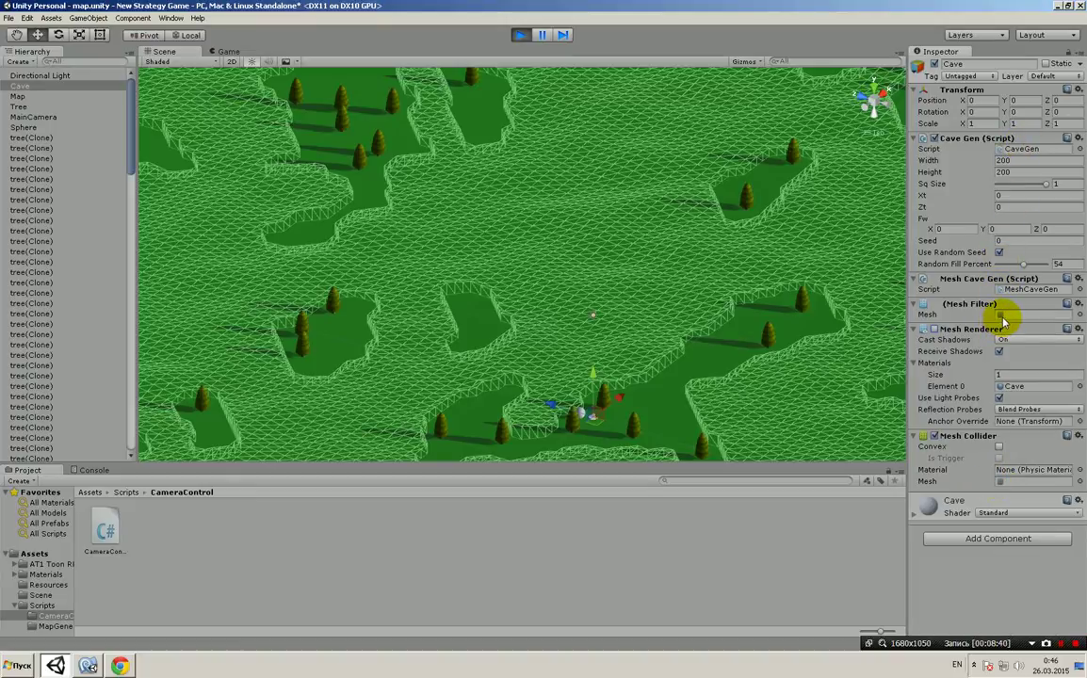
Step: Stop the running game and open MeshCaveGen.cs in MonoDevelop
left_click(521, 36)
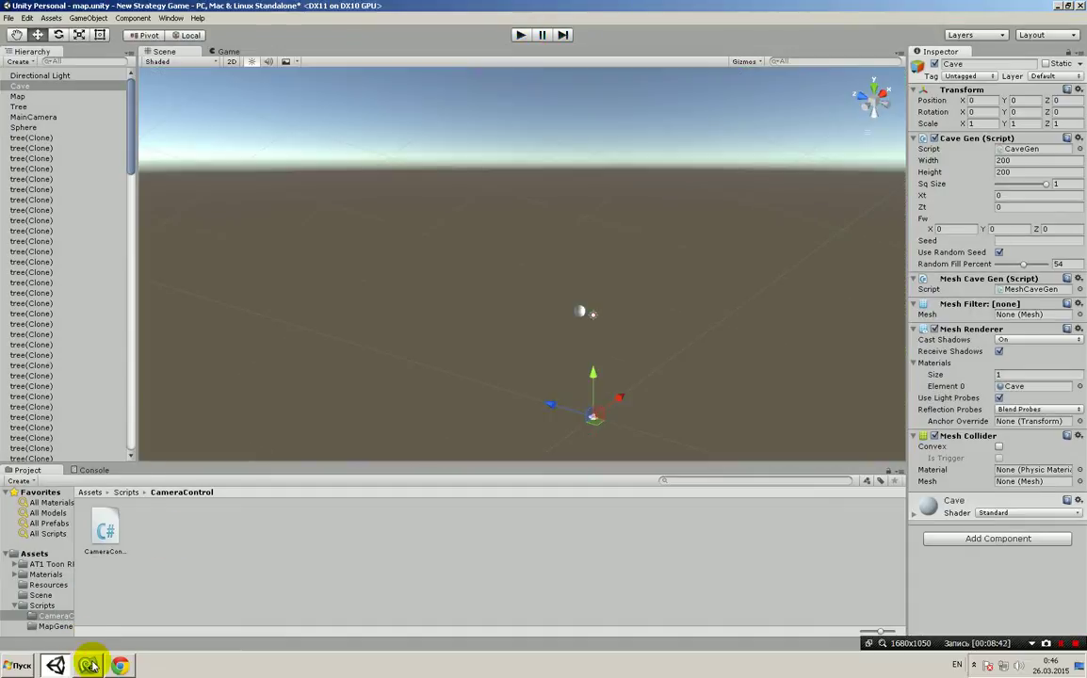
left_click(88, 664)
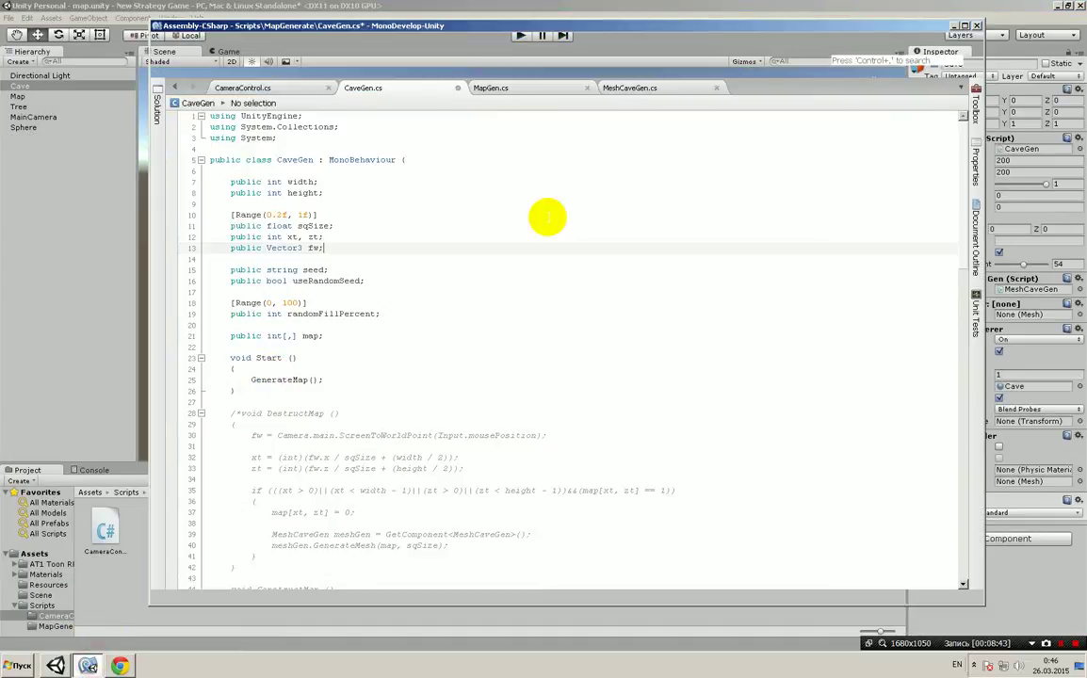
left_click(662, 89)
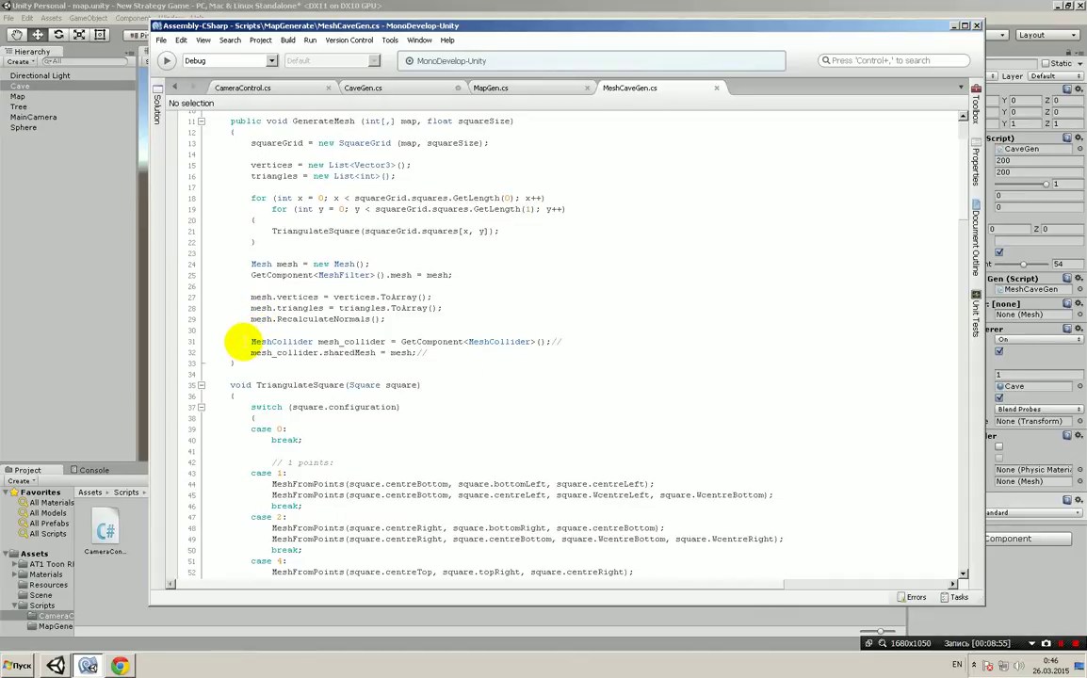
Step: Remove the trailing // from MeshCollider lines 31–32, then close and save MeshCaveGen.cs
double_click(252, 342)
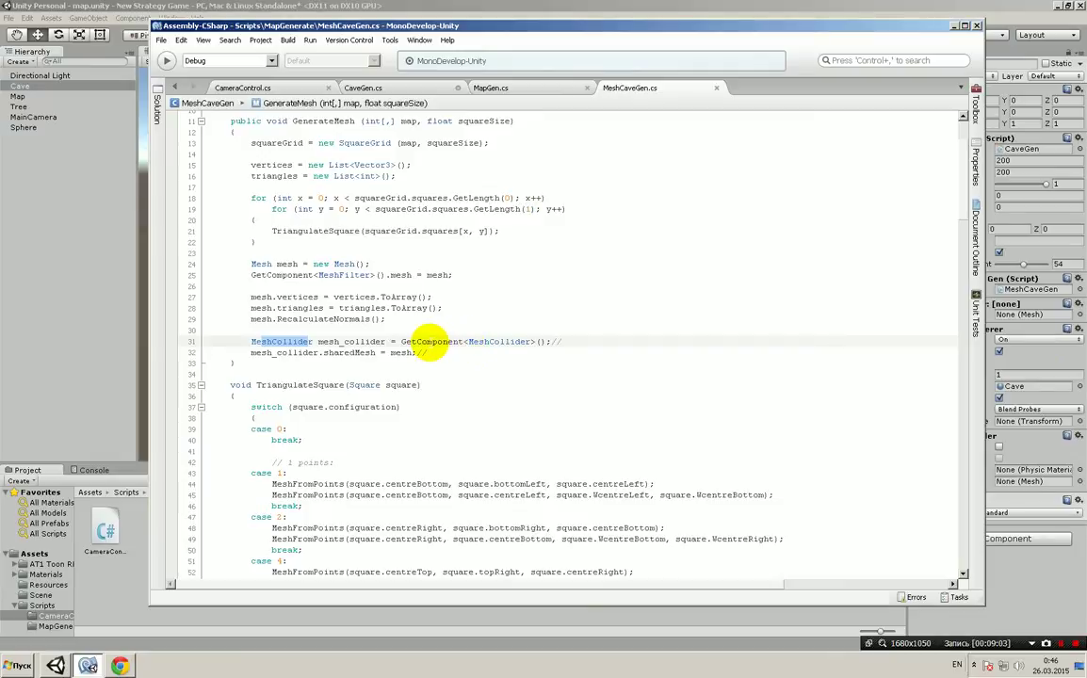
left_click(549, 342)
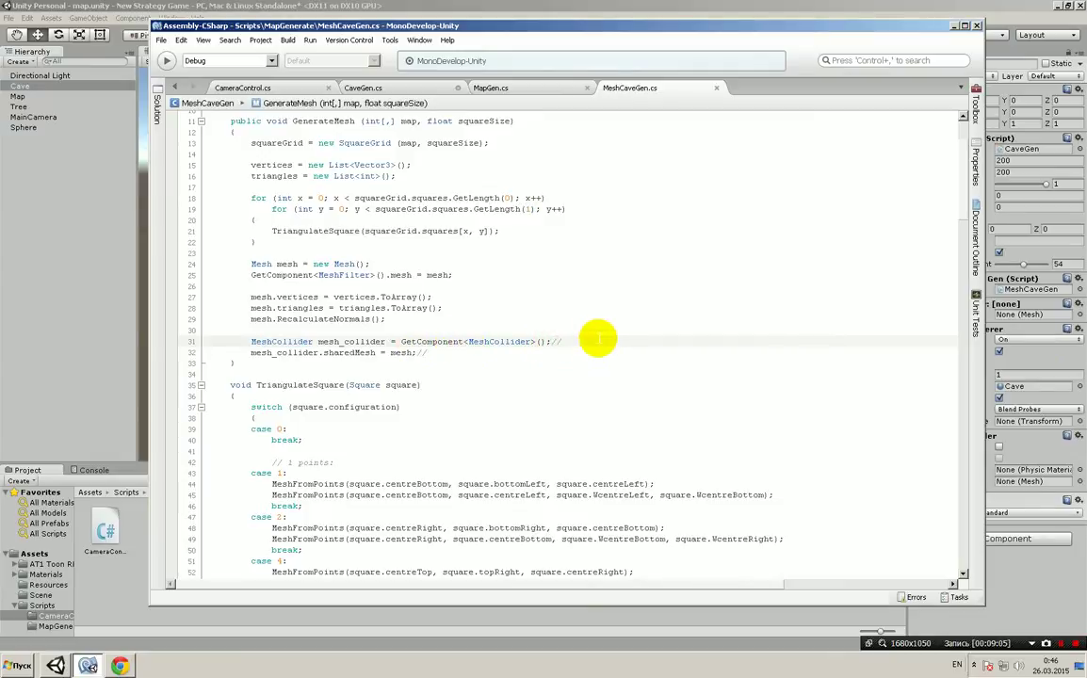
key("BackSpace")
key("BackSpace")
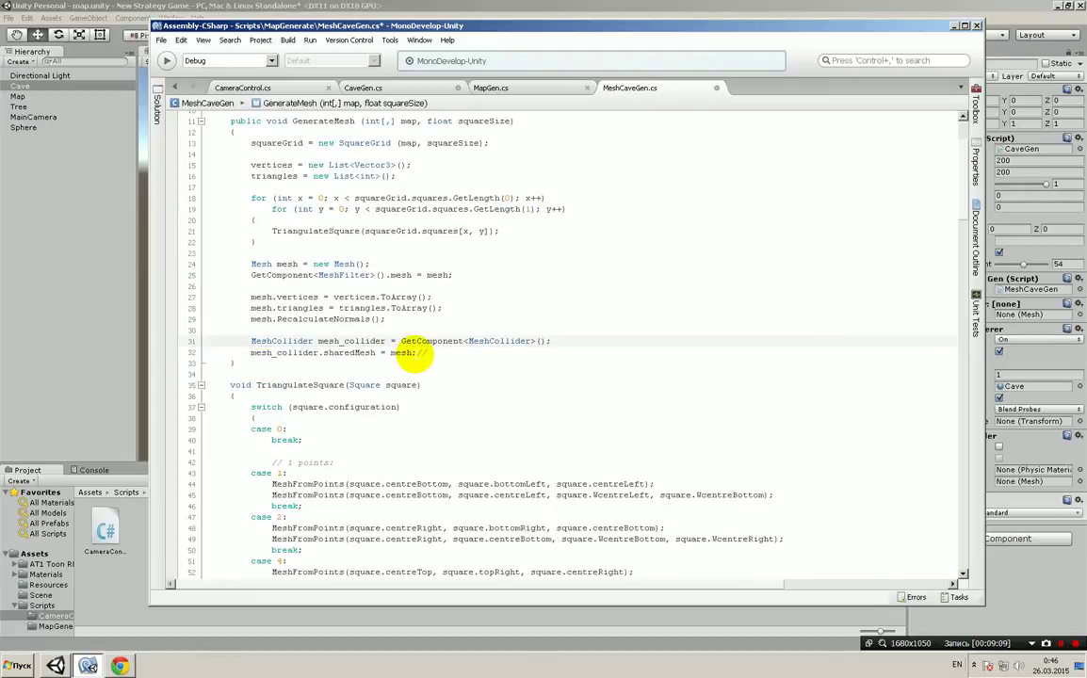
left_click(420, 353)
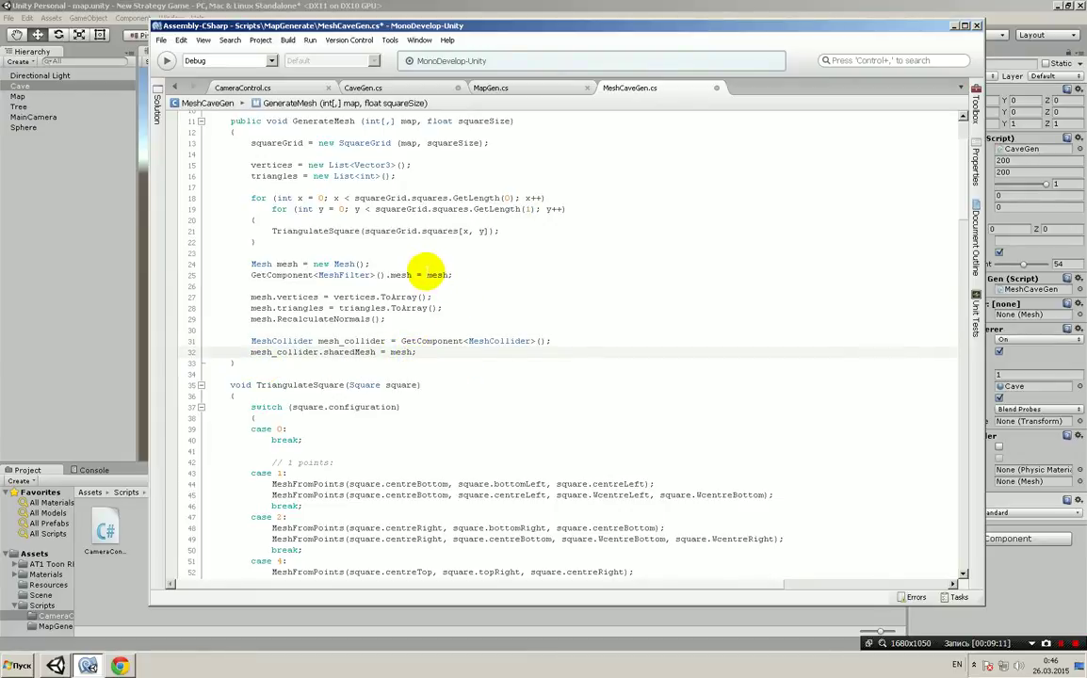
double_click(432, 275)
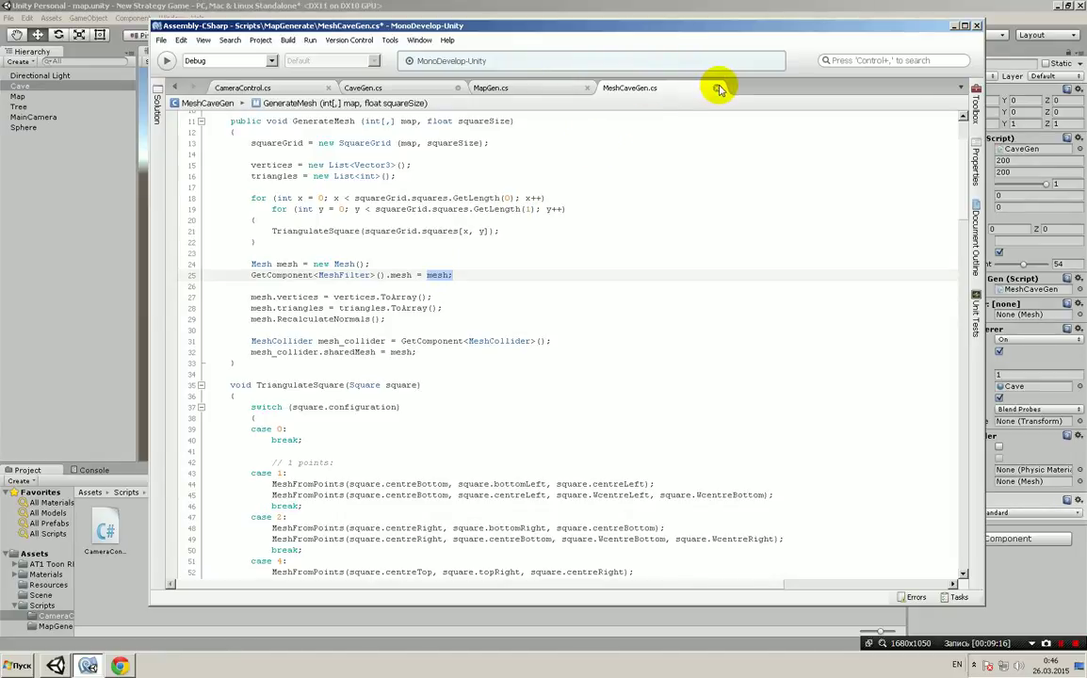
left_click(719, 89)
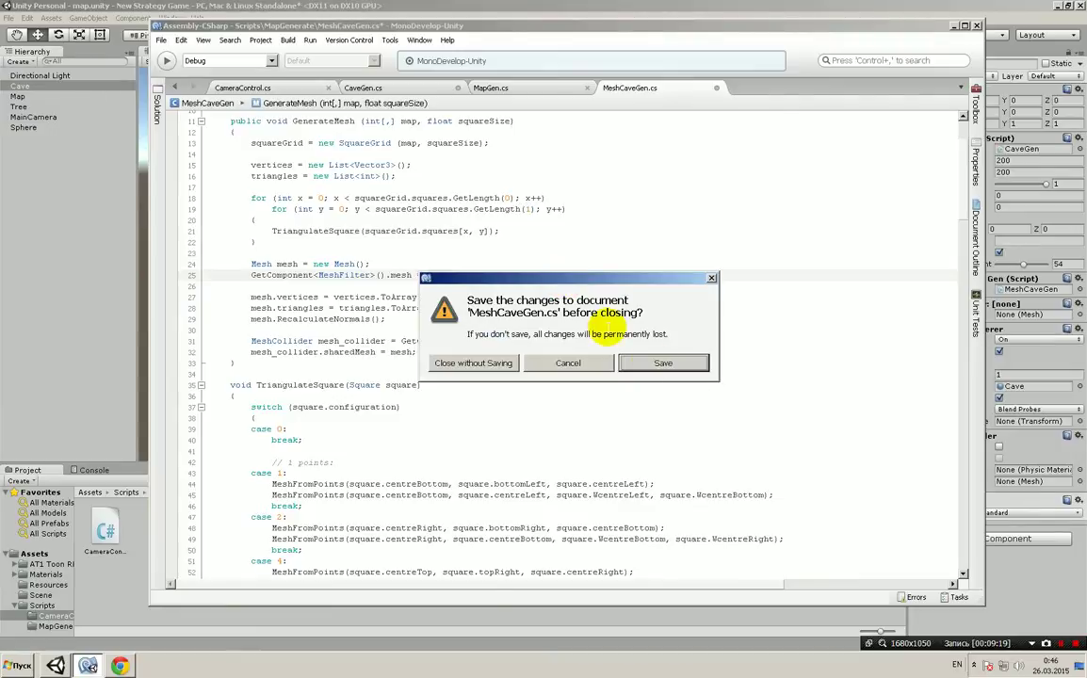
left_click(664, 358)
Step: Strip the trailing // from MeshCollider lines 92–93 in MapGen.cs, then save and close it
left_click(534, 89)
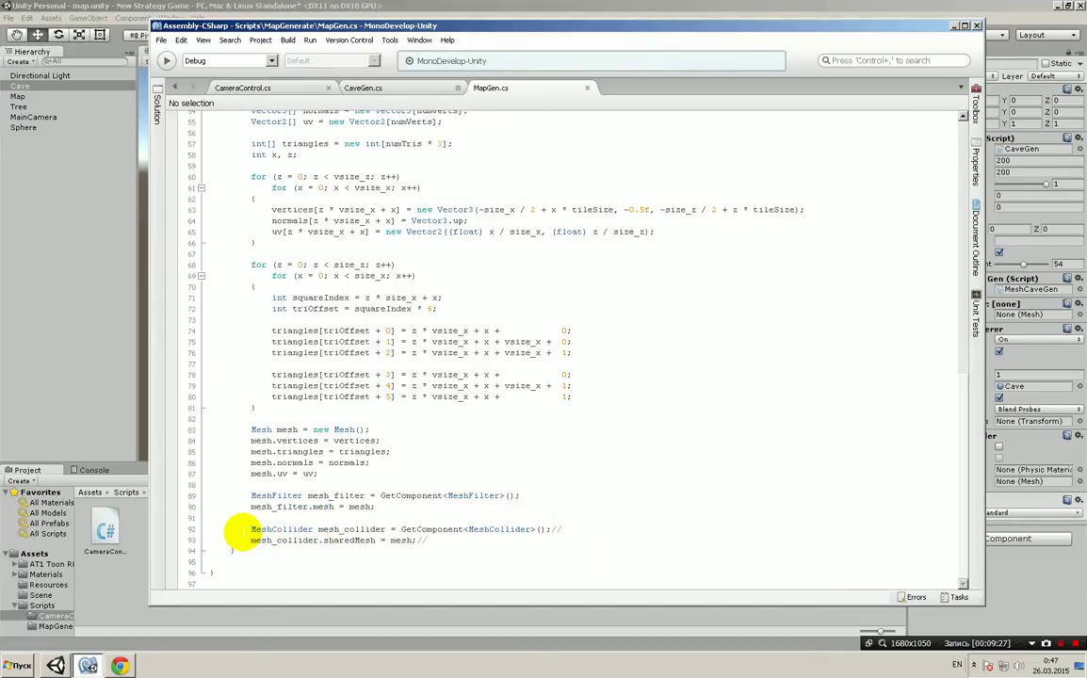
left_click_drag(251, 529, 416, 541)
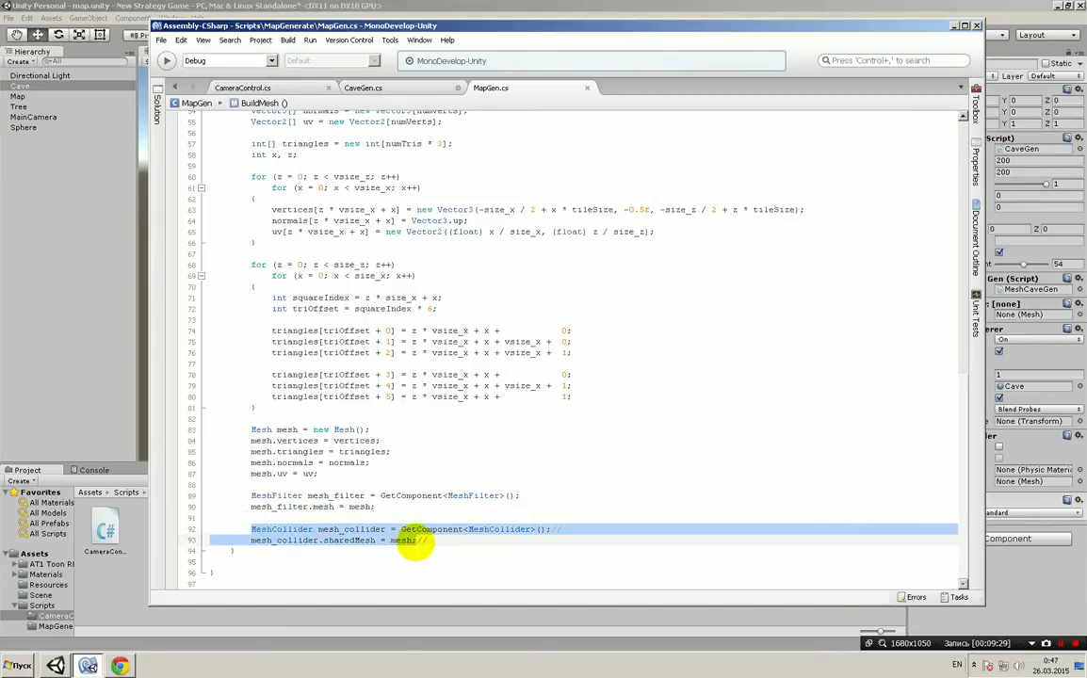
left_click(551, 528)
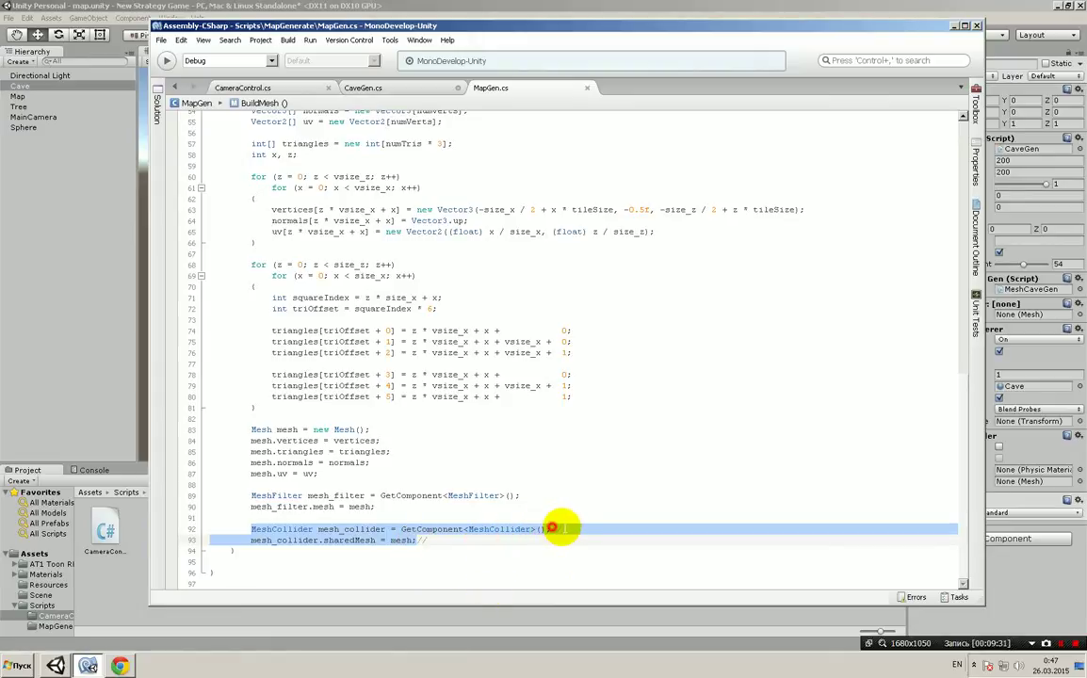
left_click(415, 540)
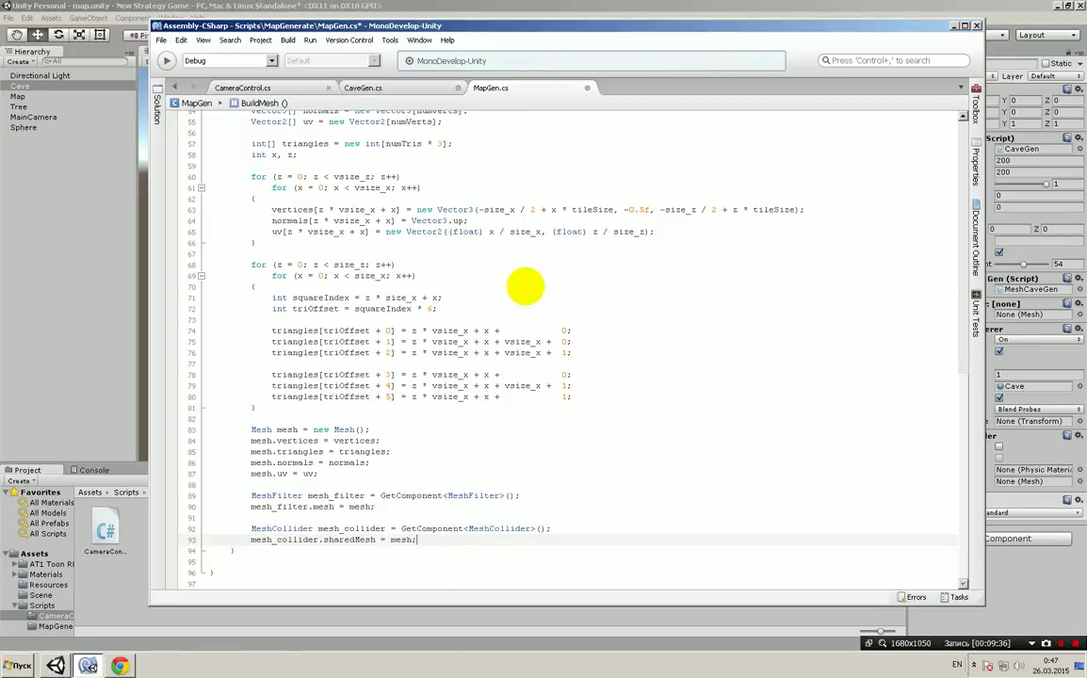
left_click(590, 87)
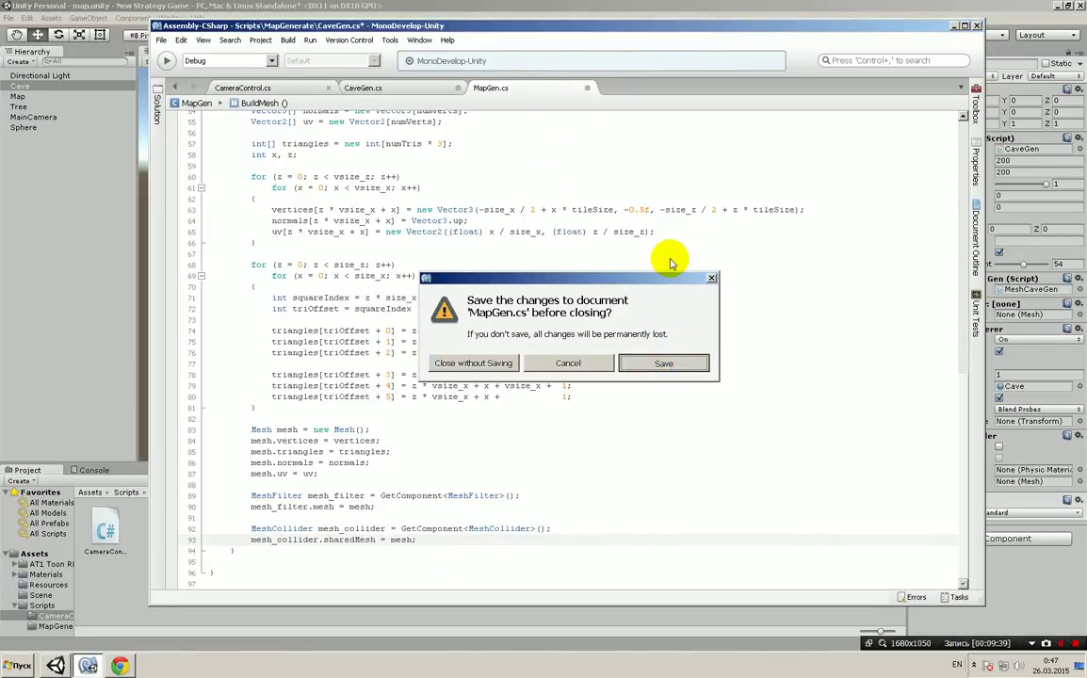
key("Return")
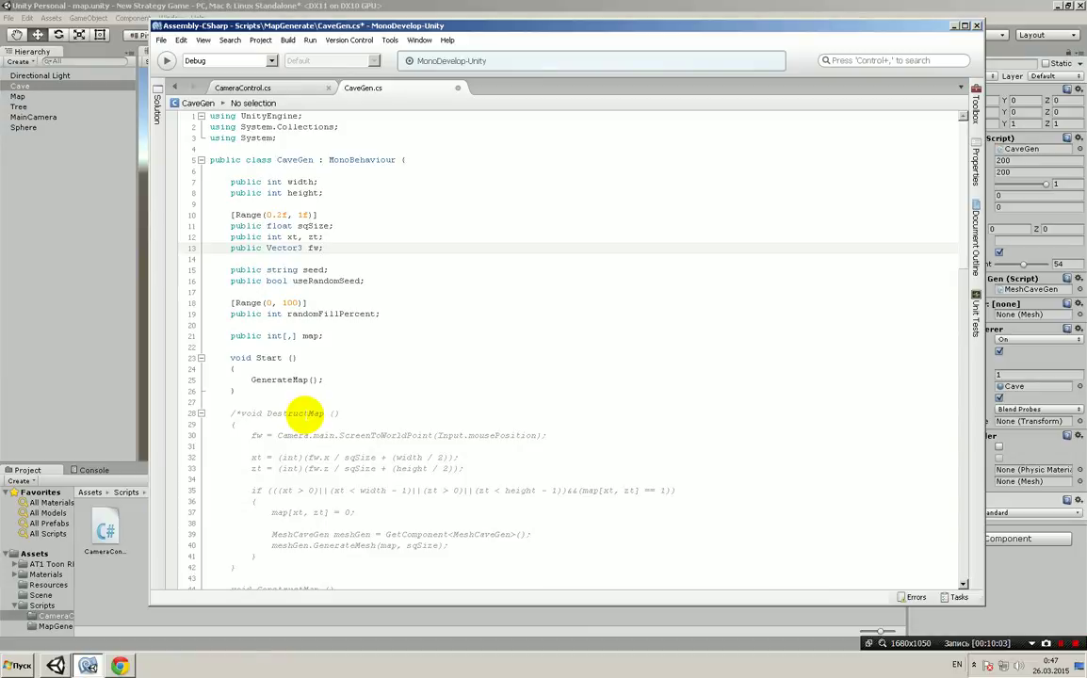
scroll(320, 405, "down", 3)
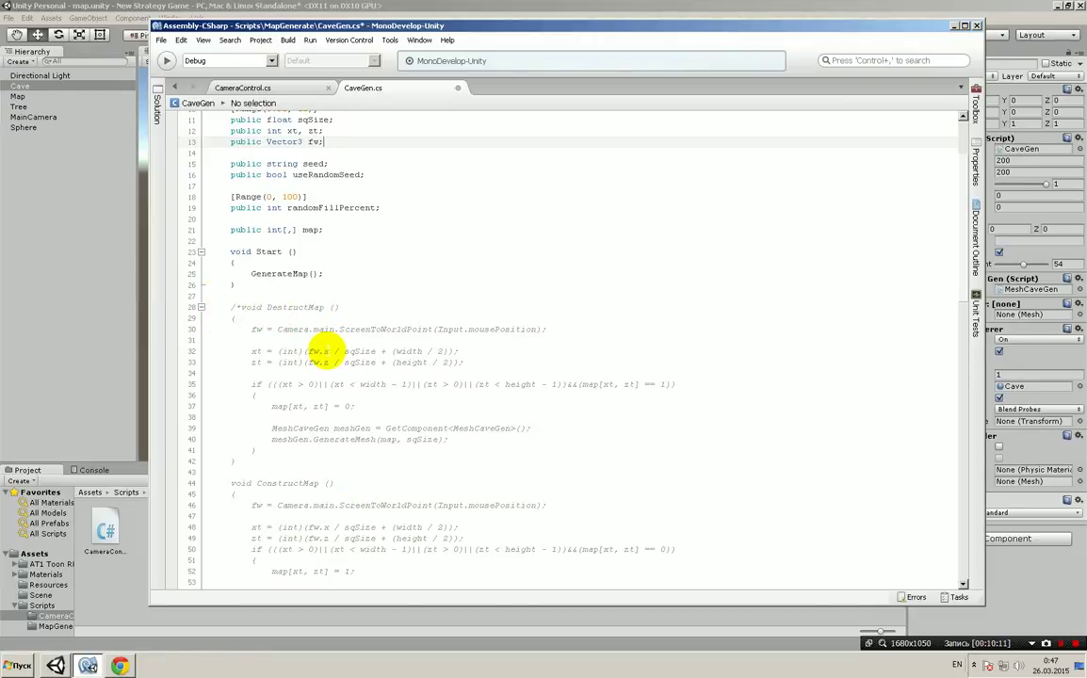
scroll(328, 375, "down", 3)
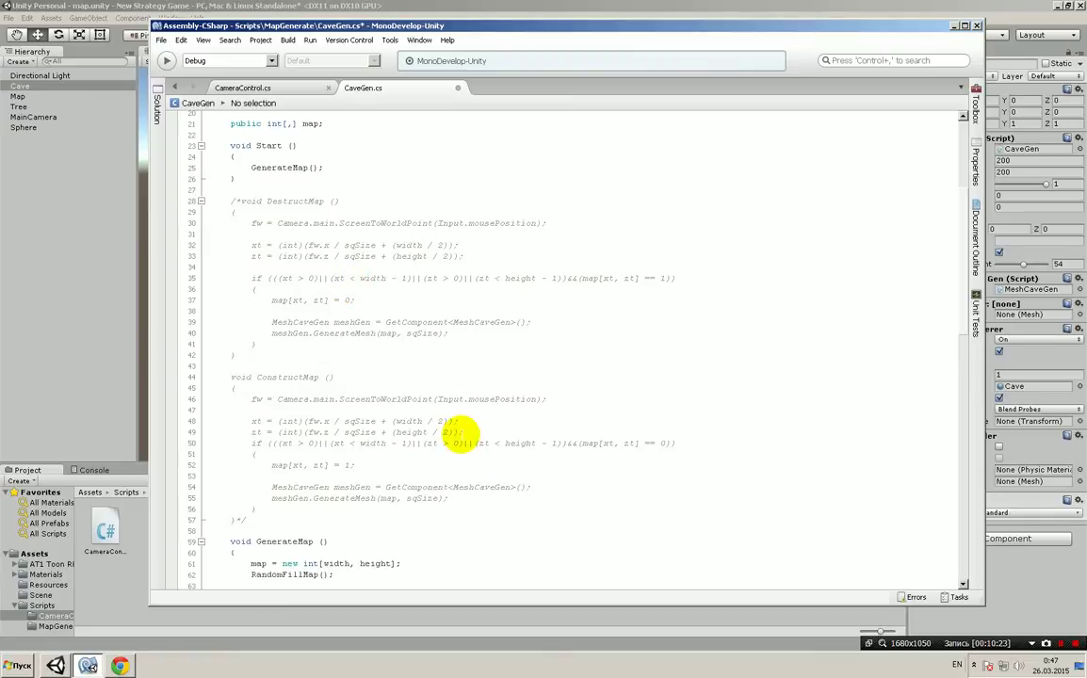
scroll(456, 441, "down", 5)
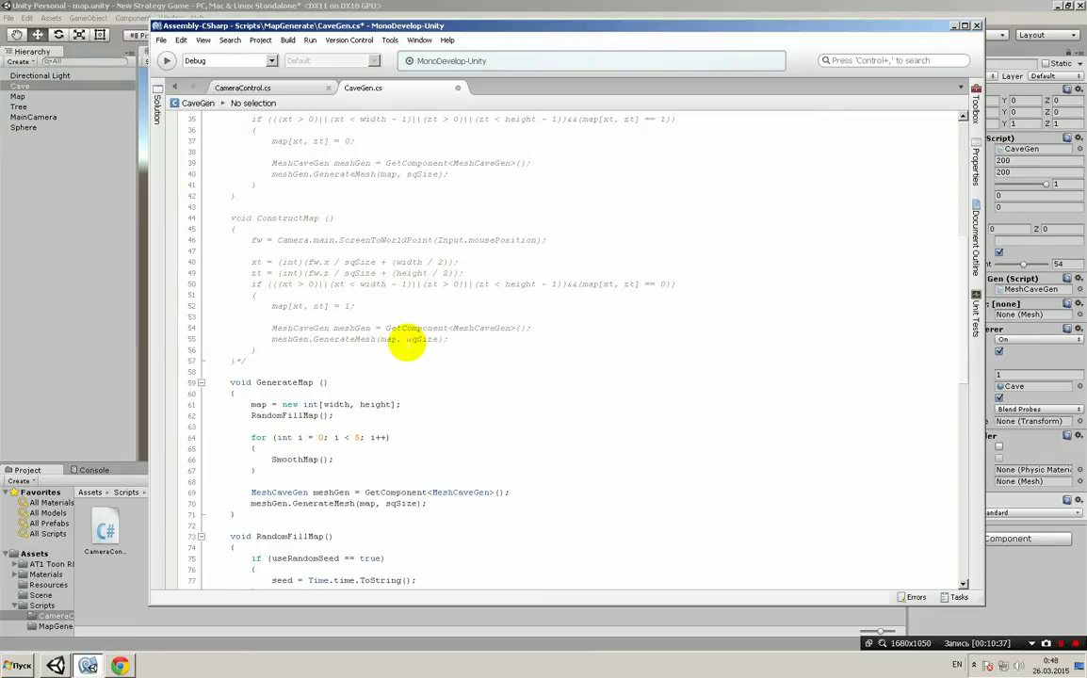
Step: Save and close CaveGen.cs, leaving only CameraControl.cs open
left_click(457, 88)
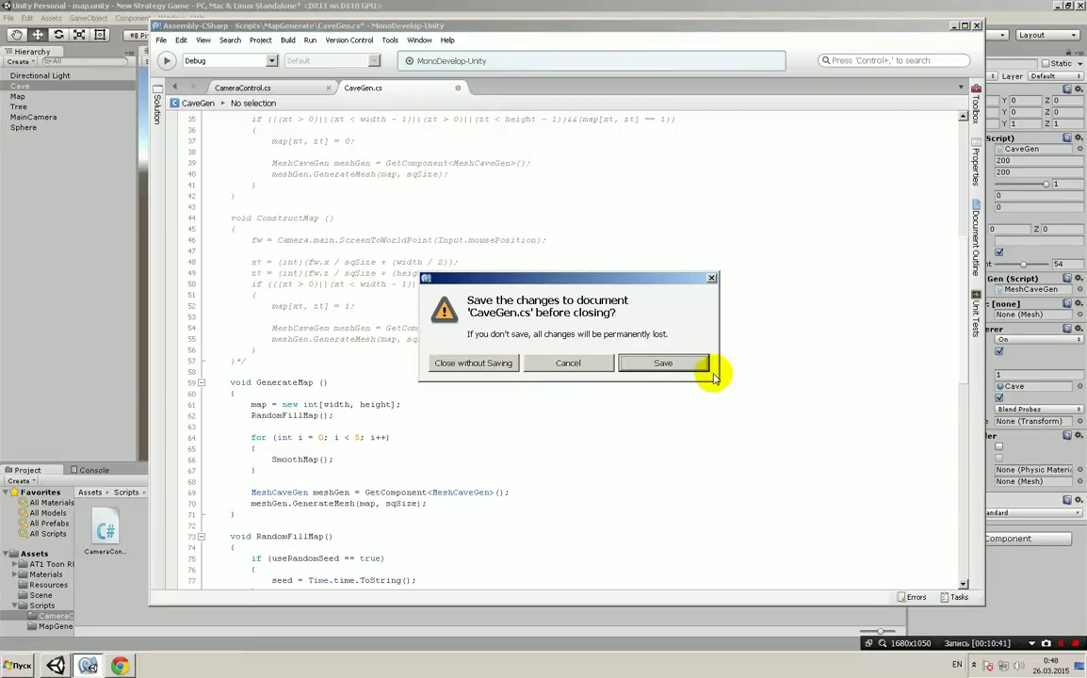
left_click(670, 363)
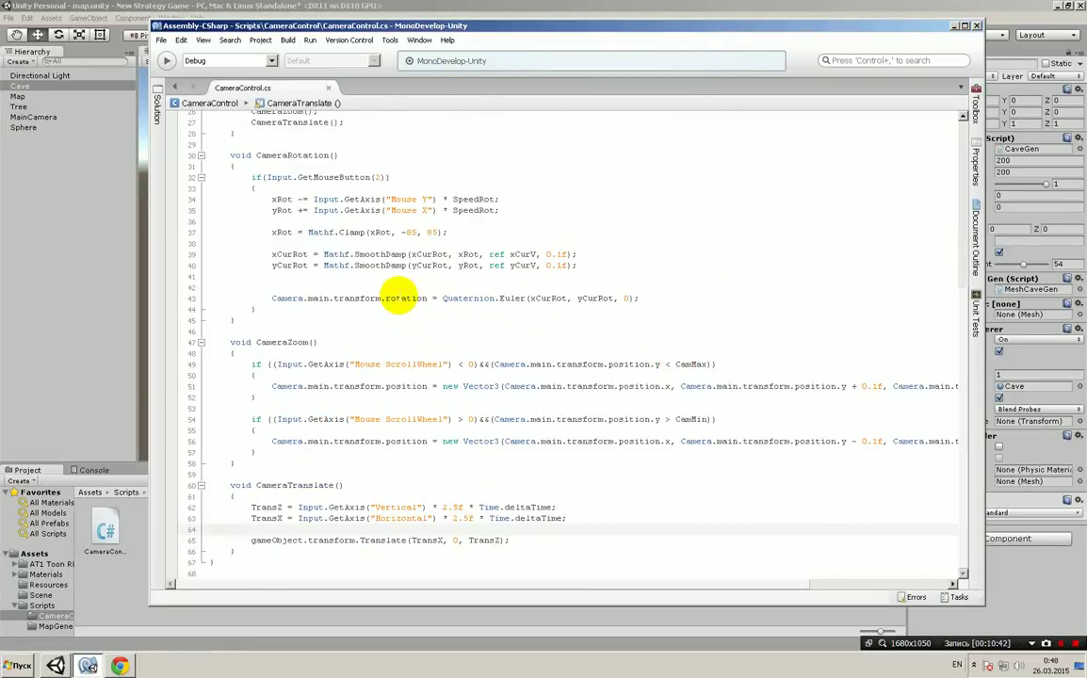
scroll(387, 290, "up", 9)
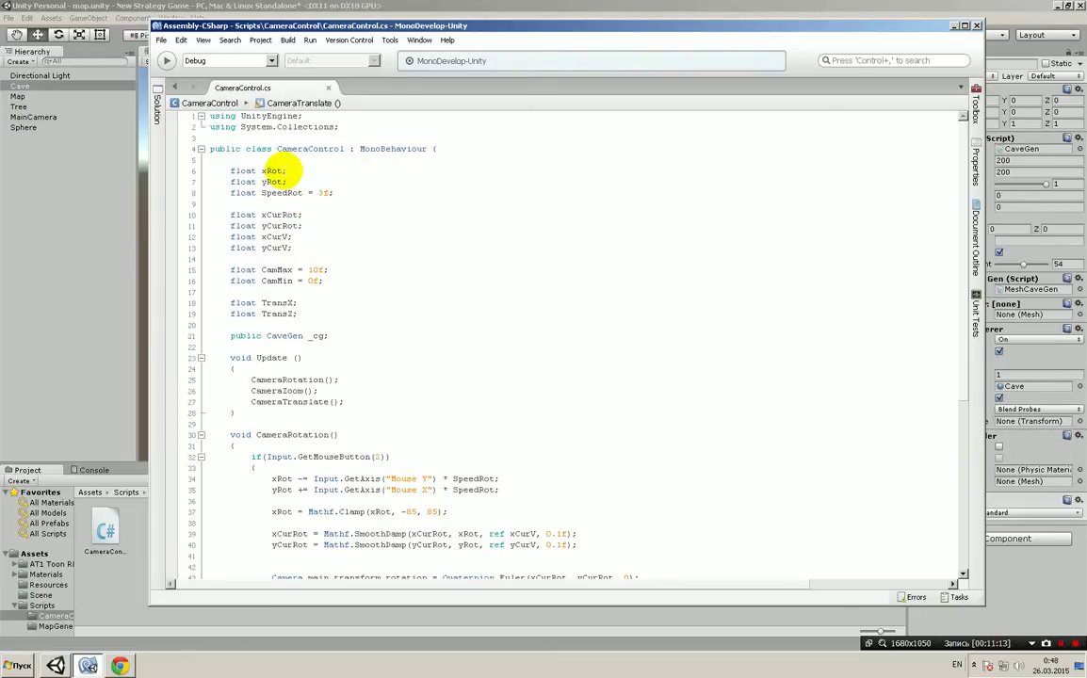
left_click_drag(263, 171, 299, 193)
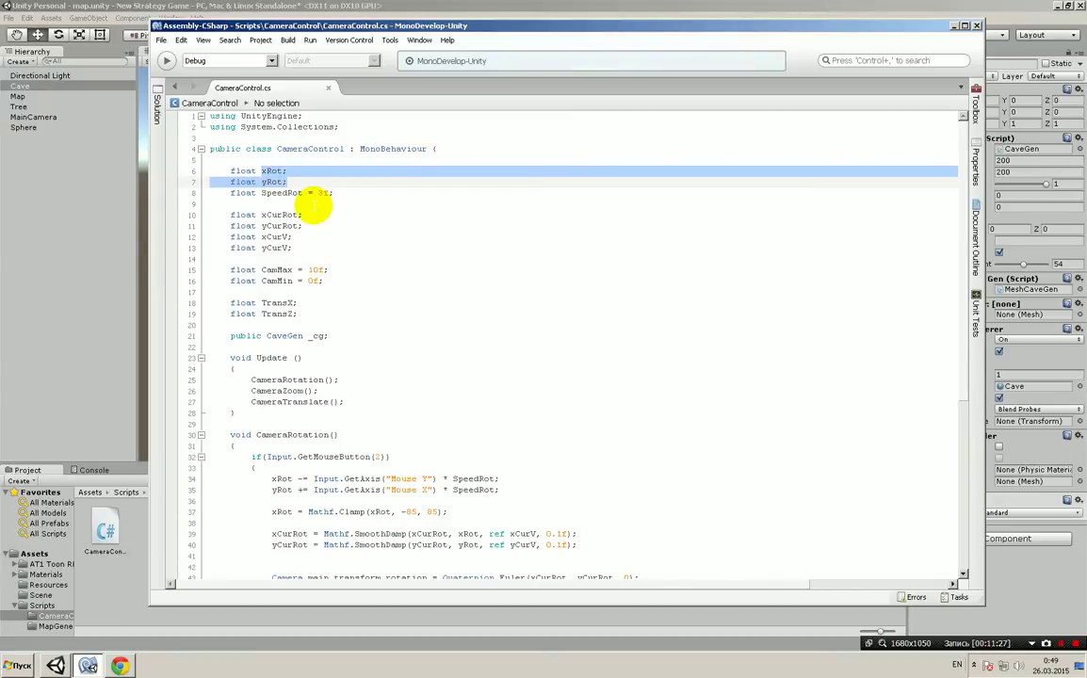
left_click_drag(261, 193, 303, 192)
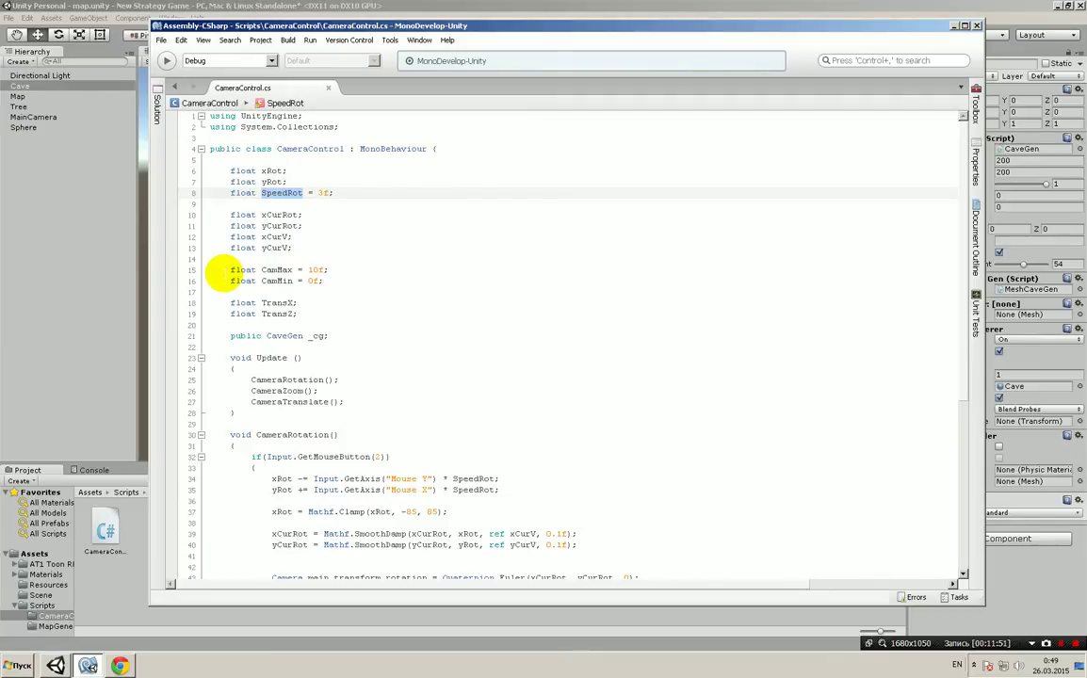
left_click_drag(231, 215, 315, 224)
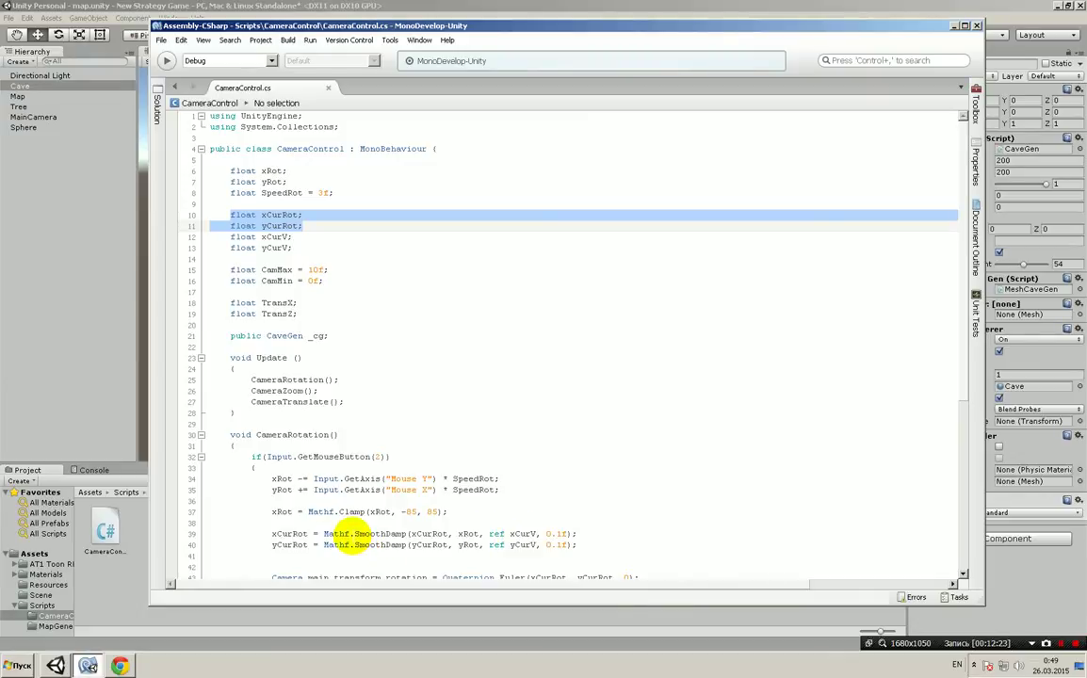
double_click(375, 534)
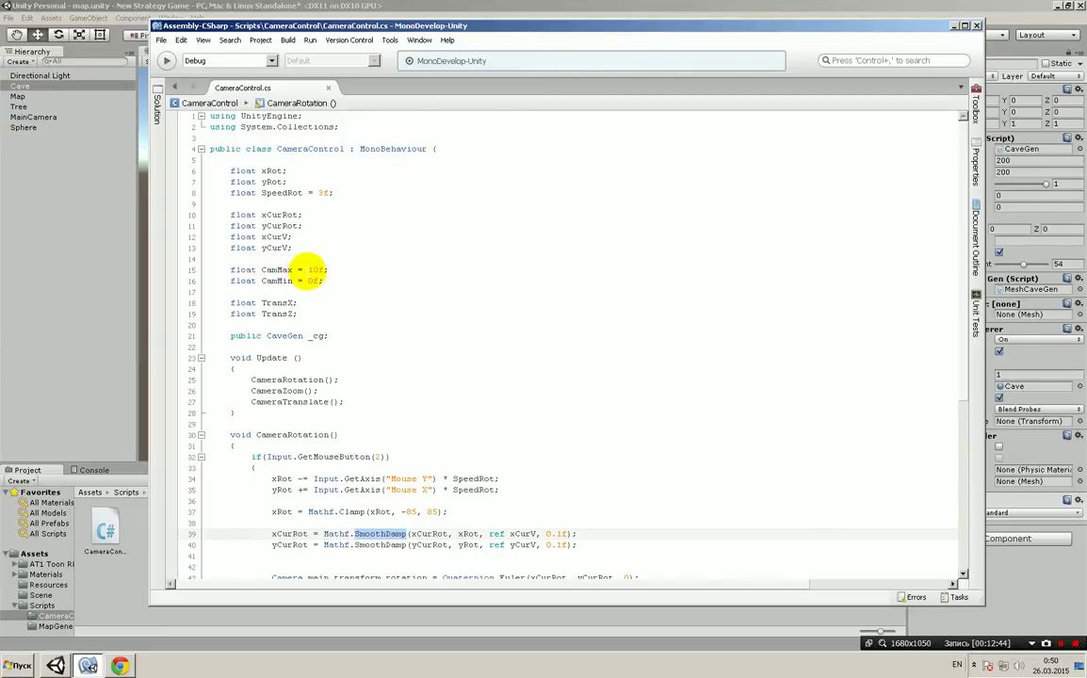
double_click(317, 270)
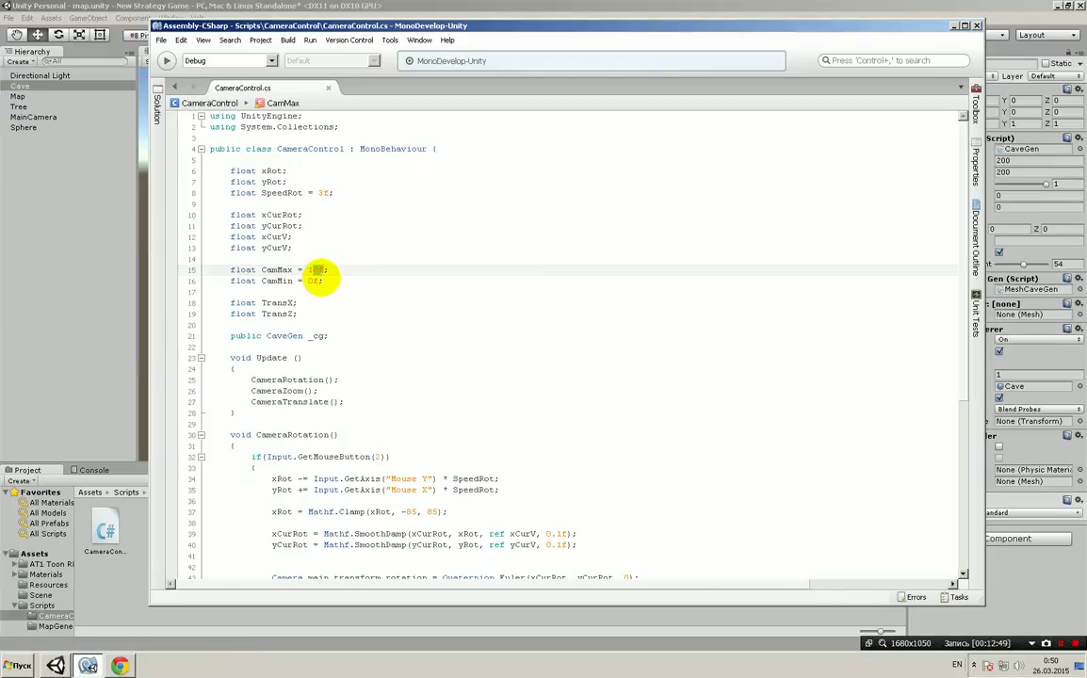
double_click(310, 281)
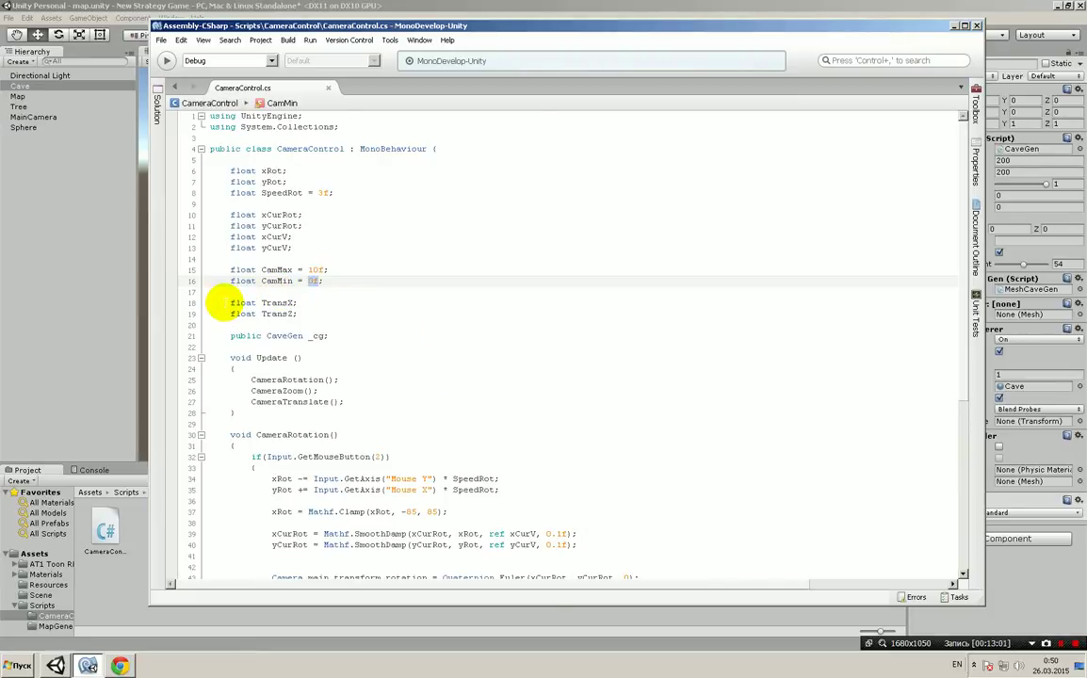
left_click_drag(193, 302, 351, 327)
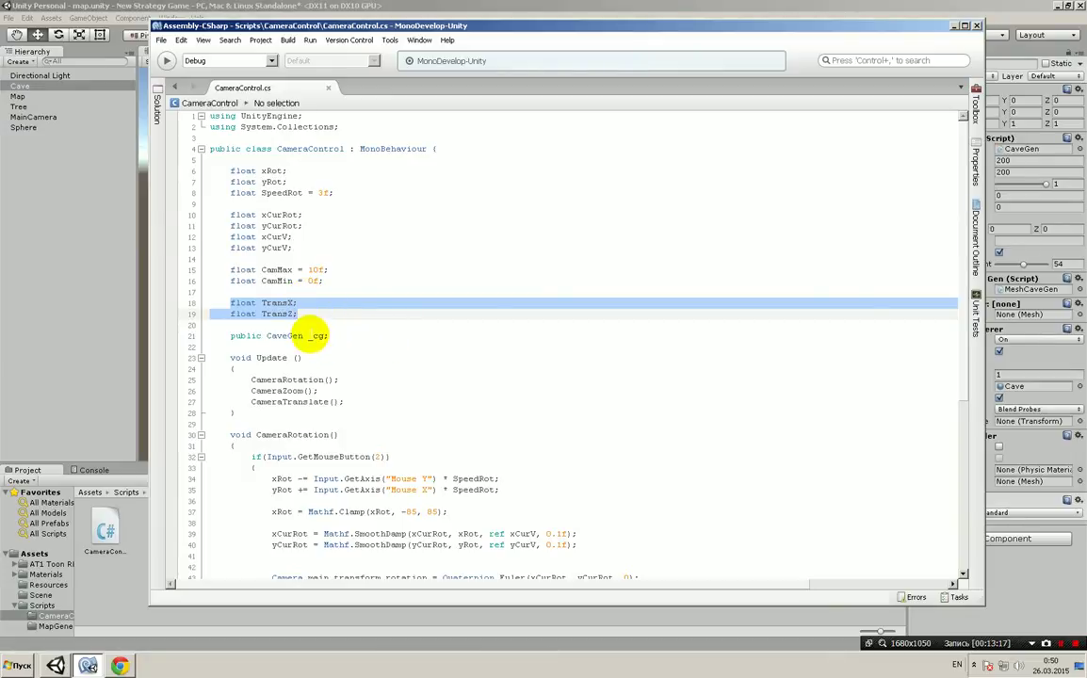
Step: Delete the unused 'public CaveGen _cg;' field on line 21 of CameraControl.cs
double_click(285, 336)
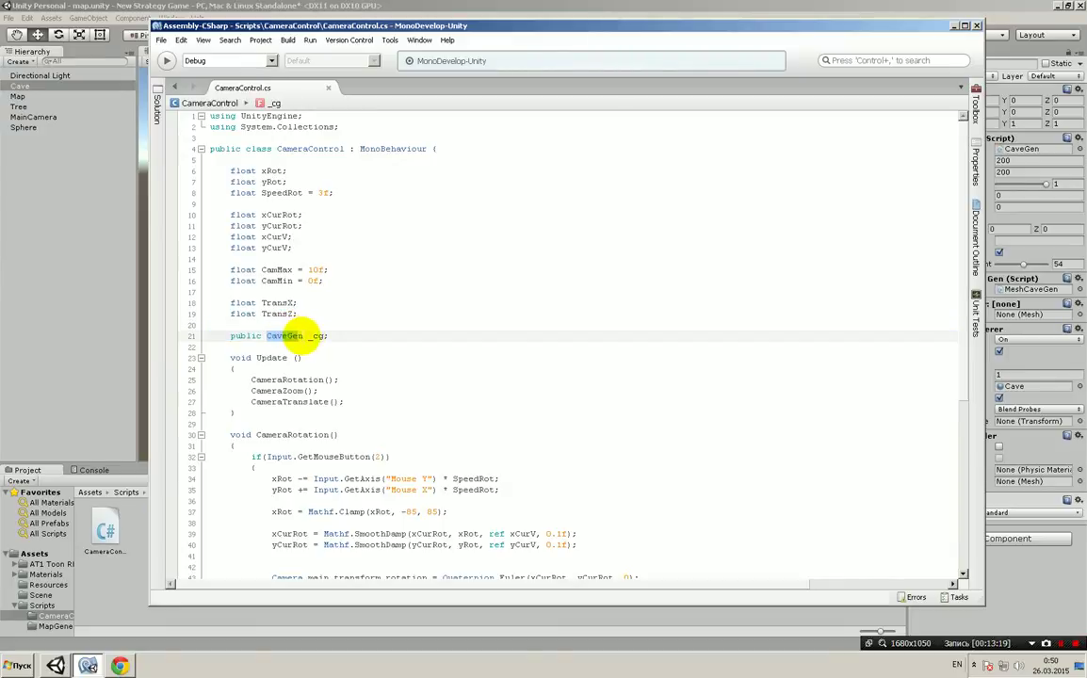
left_click_drag(307, 336, 322, 338)
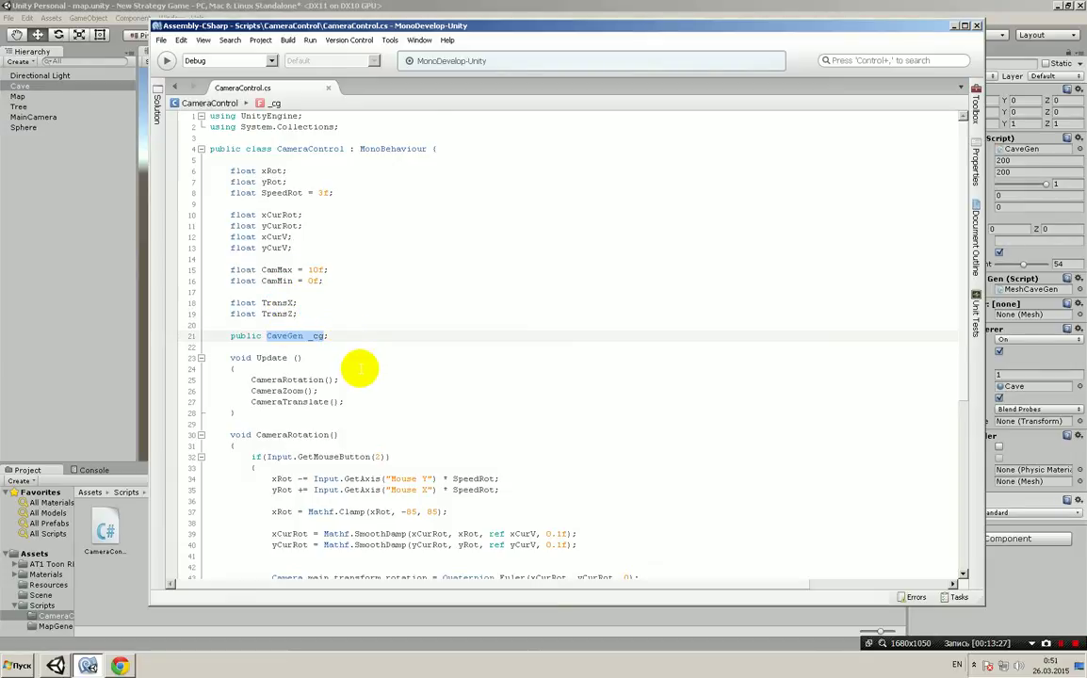
scroll(356, 367, "down", 5)
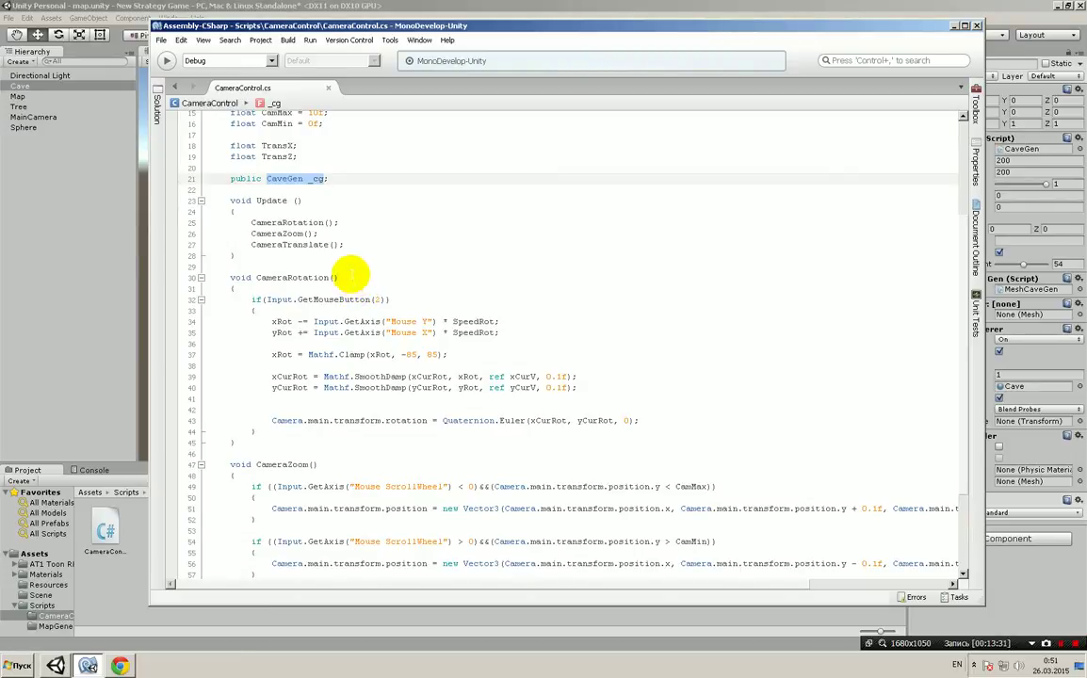
left_click(242, 178)
triple_click(242, 178)
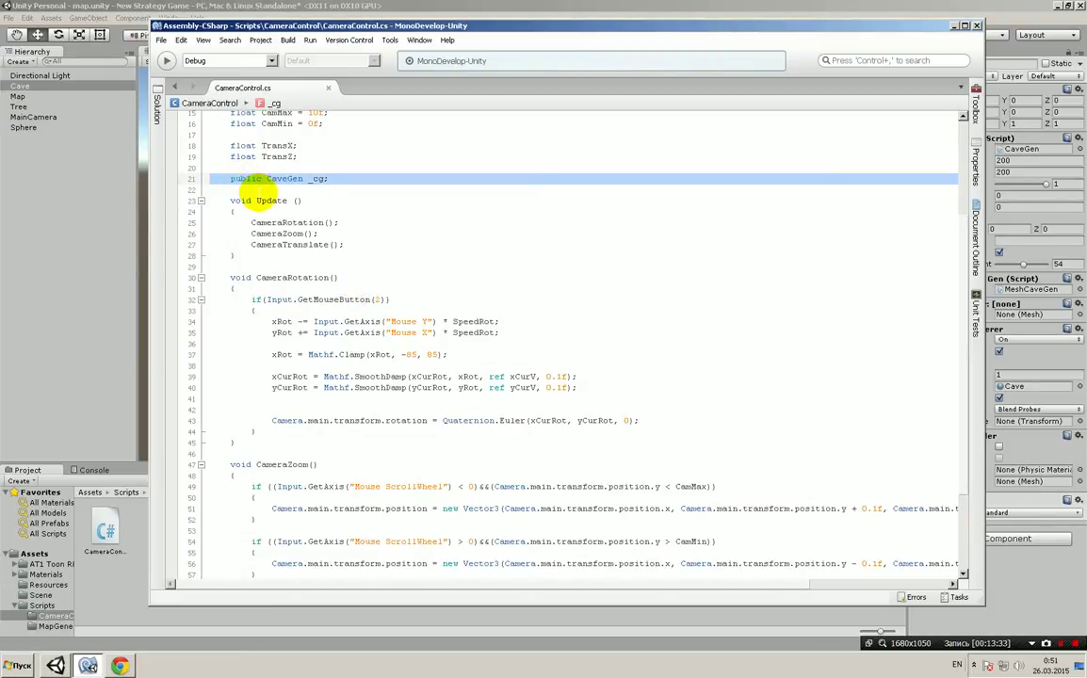
key("Delete")
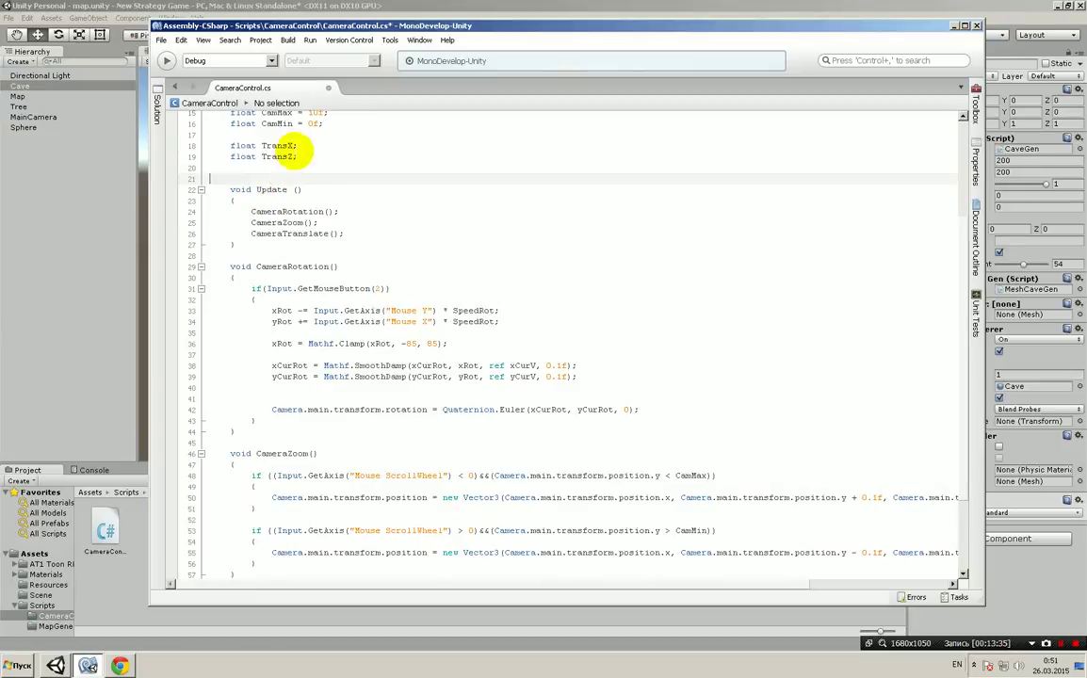
left_click(301, 157)
scroll(325, 175, "down", 3)
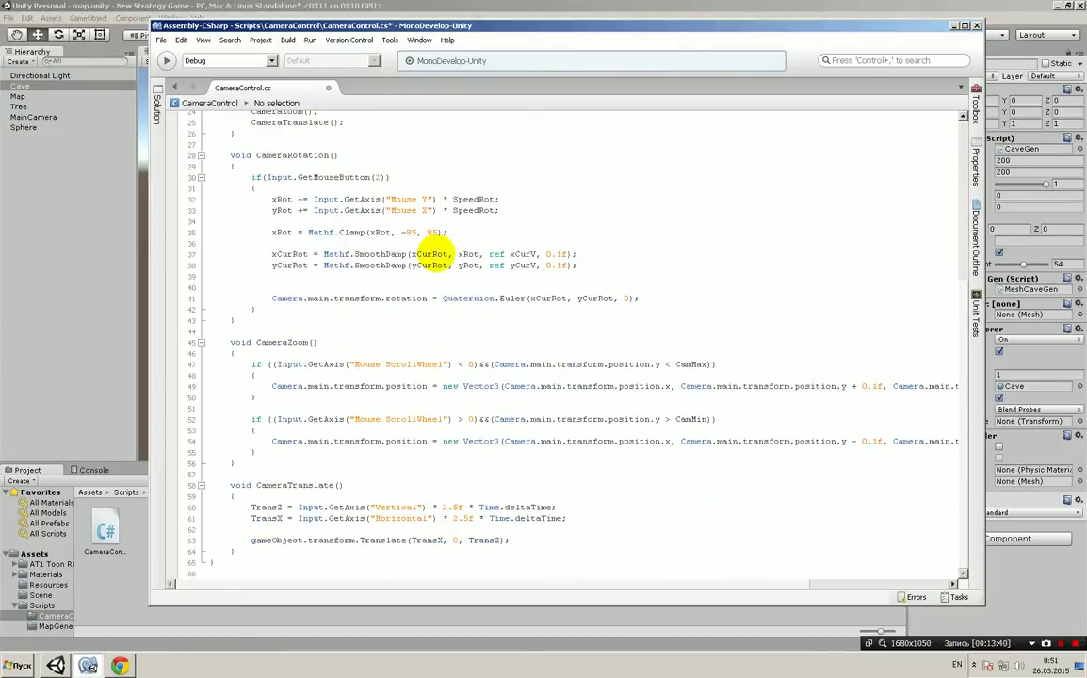
scroll(424, 240, "up", 3)
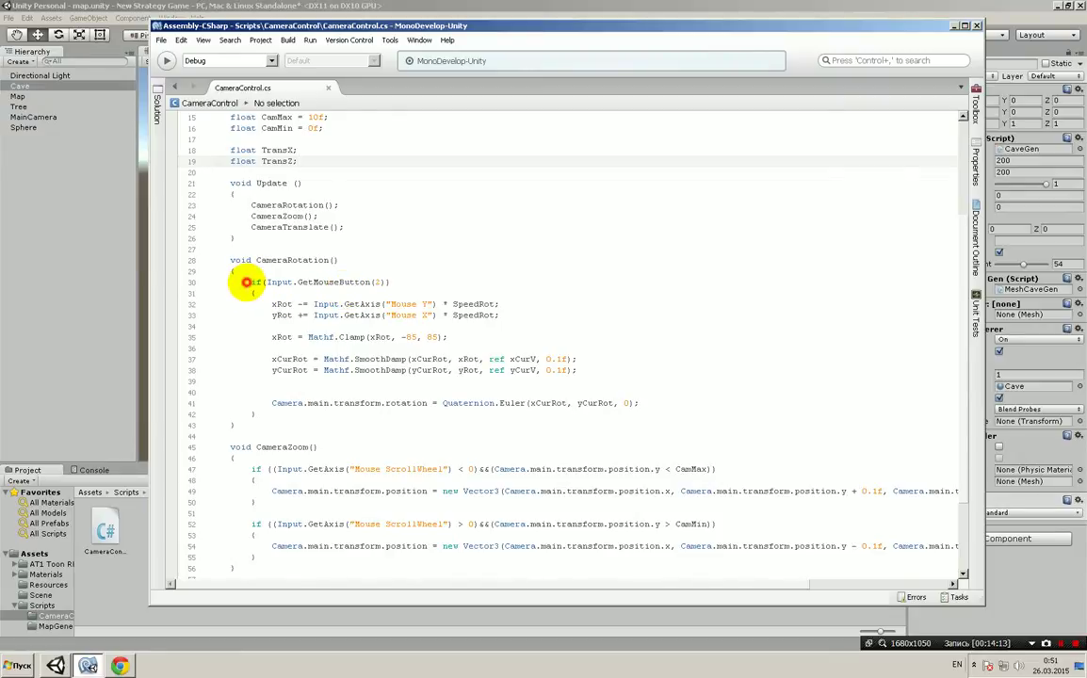
Step: Select the if(Input.GetMouseButton(2)) check on line 30
left_click_drag(251, 281, 389, 281)
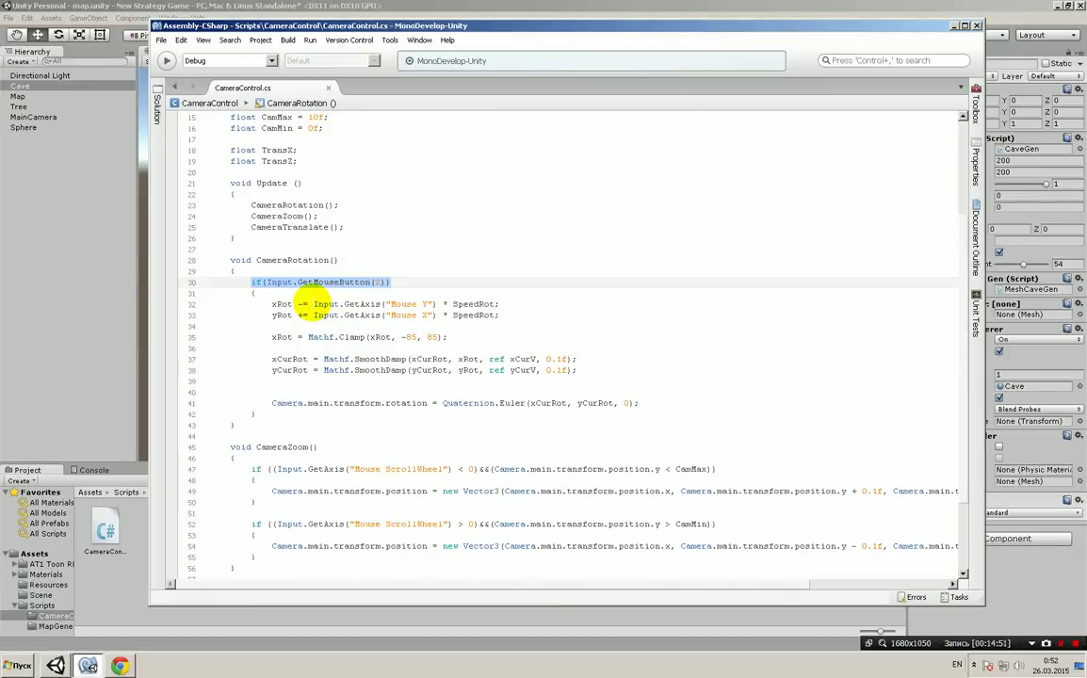
Step: Show Unity's Edit > Project Settings > Input axes, then return to CameraControl.cs
left_click(49, 595)
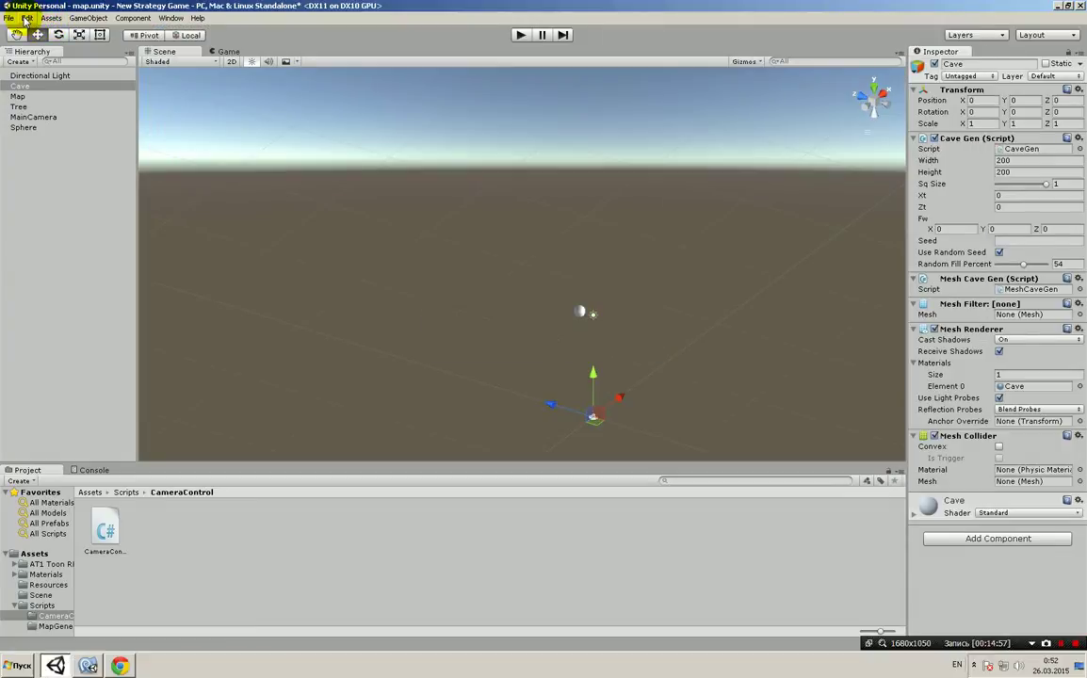
left_click(28, 19)
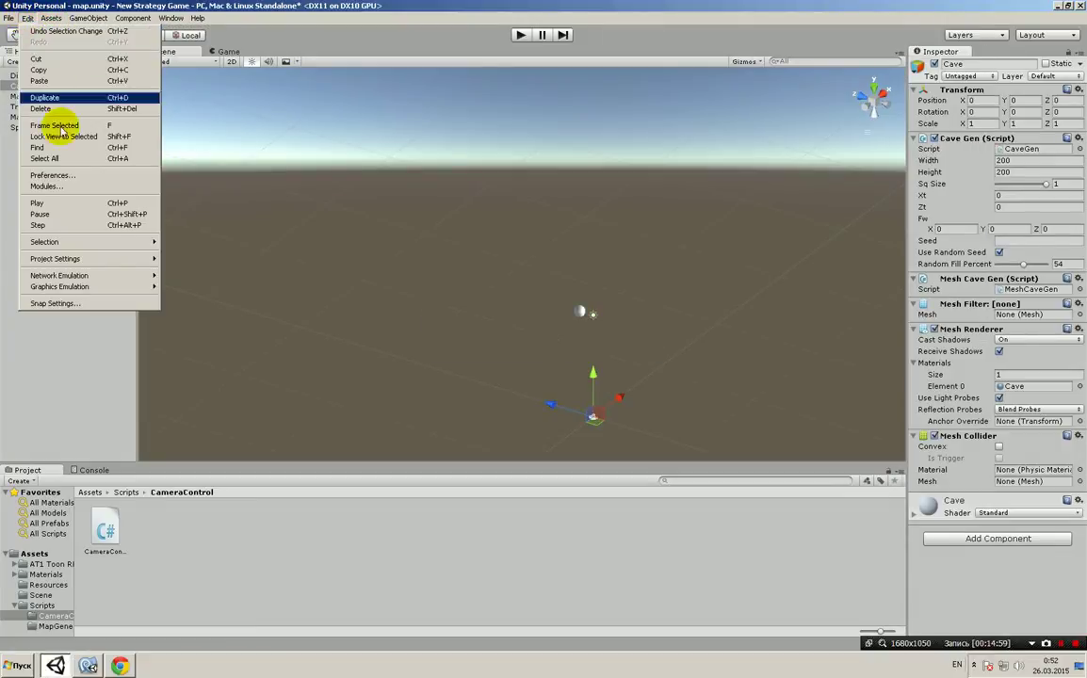
mouse_move(97, 262)
left_click(174, 256)
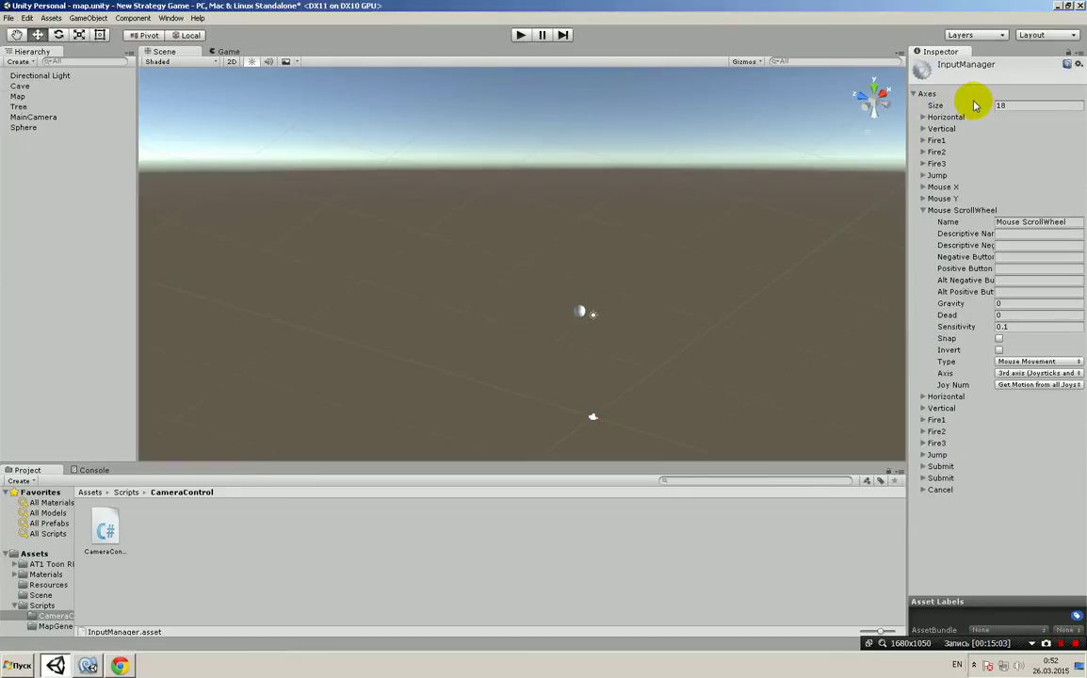
left_click(88, 665)
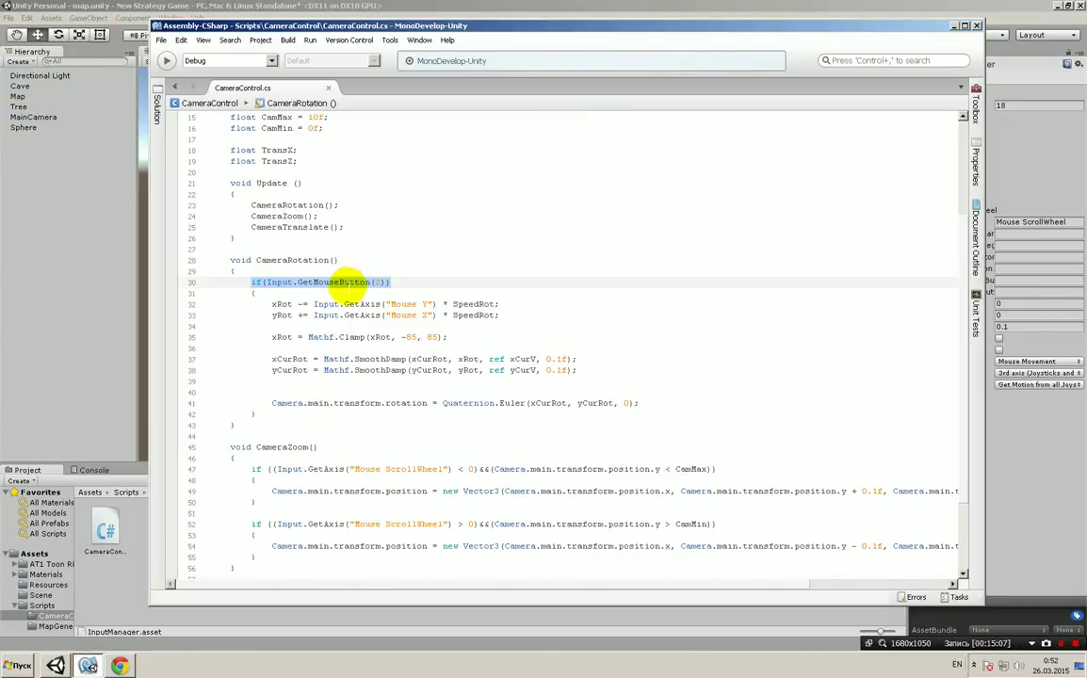
mouse_move(339, 282)
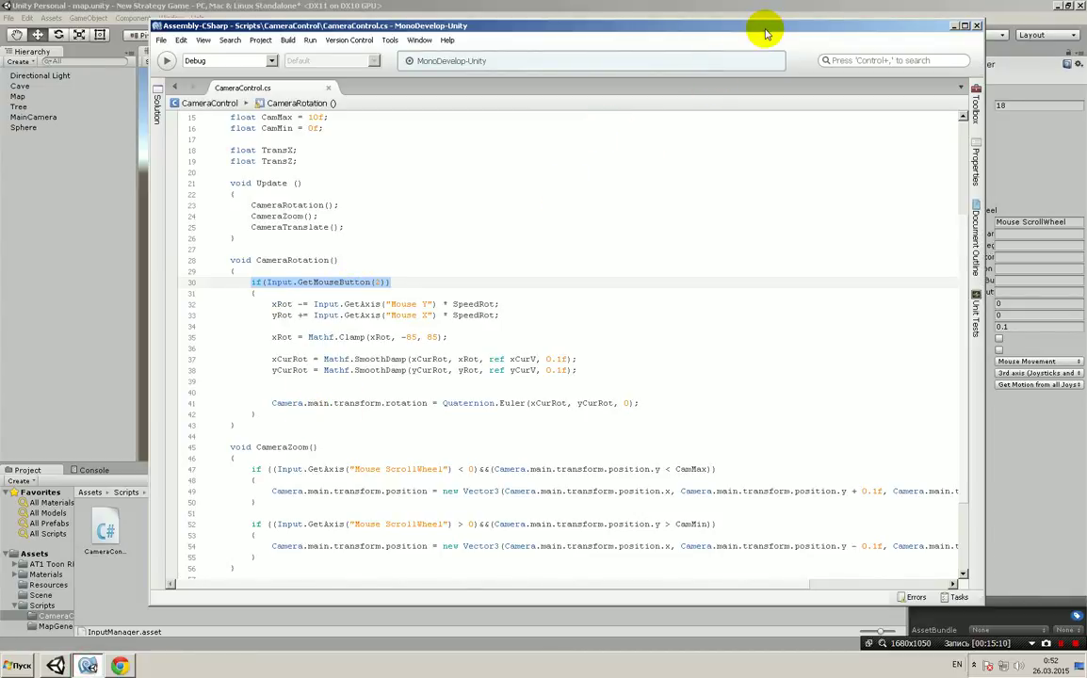
left_click_drag(692, 28, 619, 13)
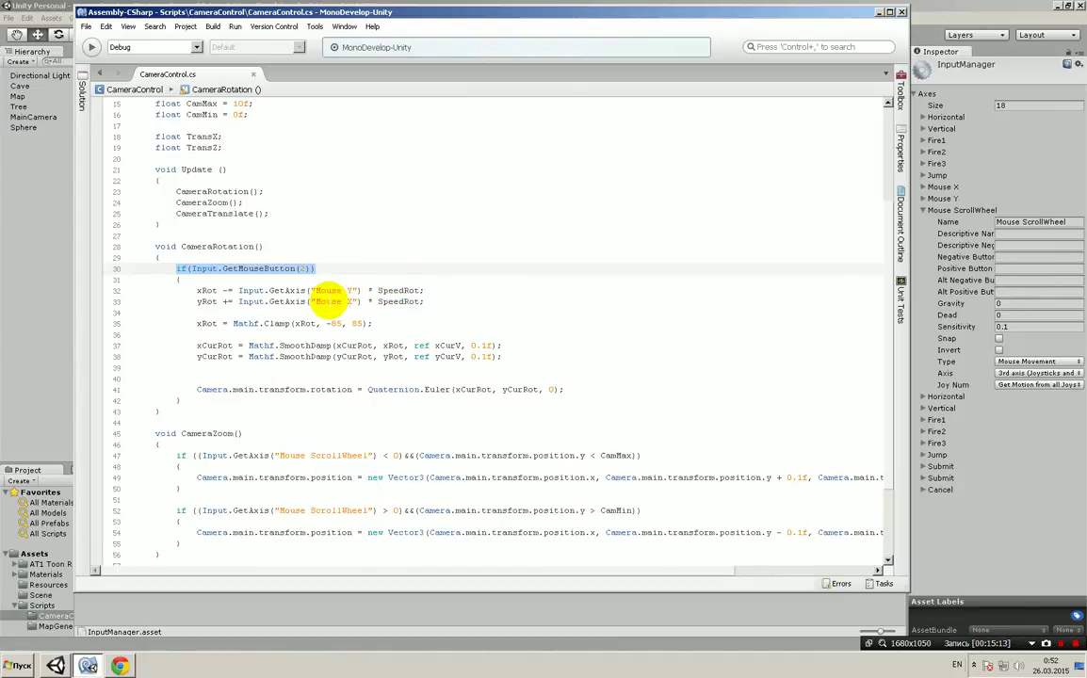
mouse_move(330, 296)
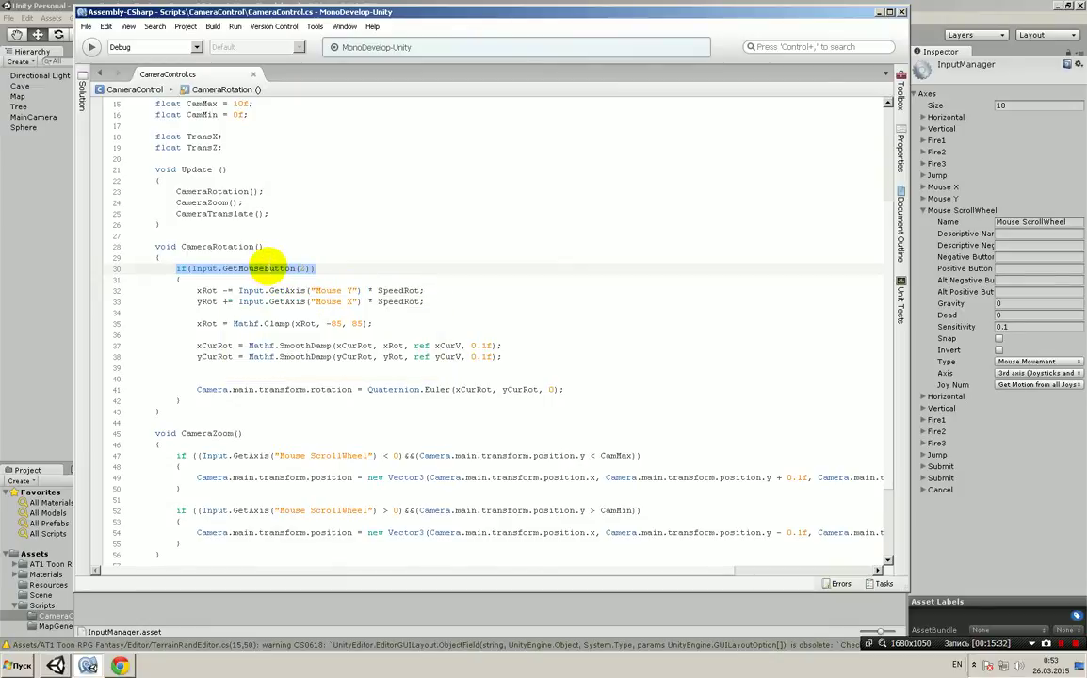
mouse_move(271, 266)
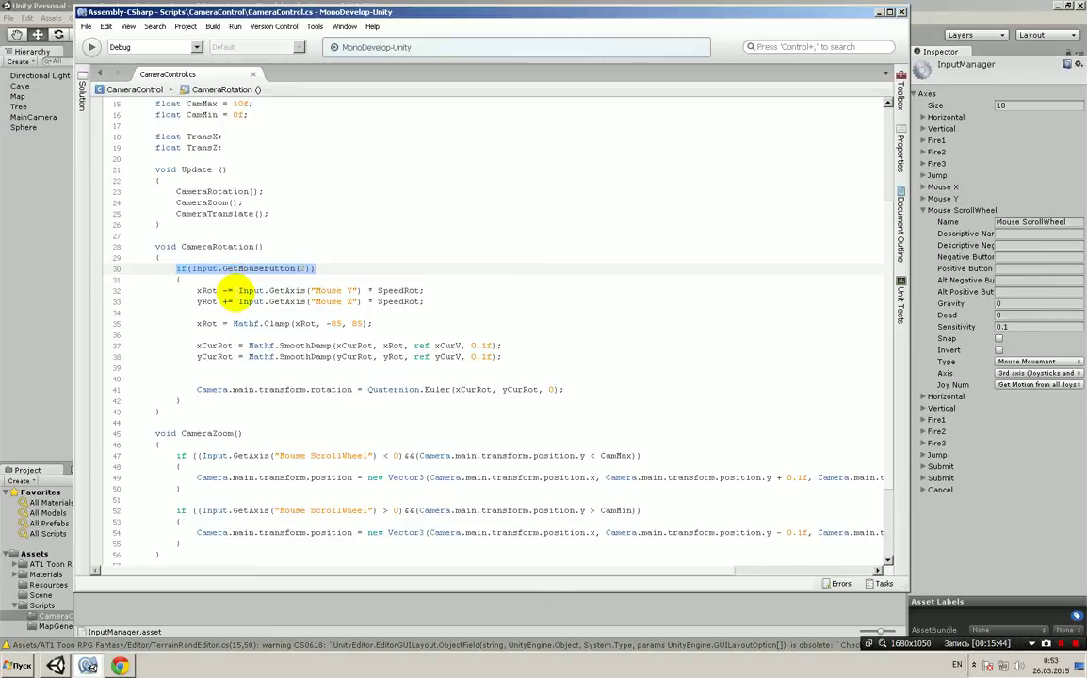
mouse_move(231, 293)
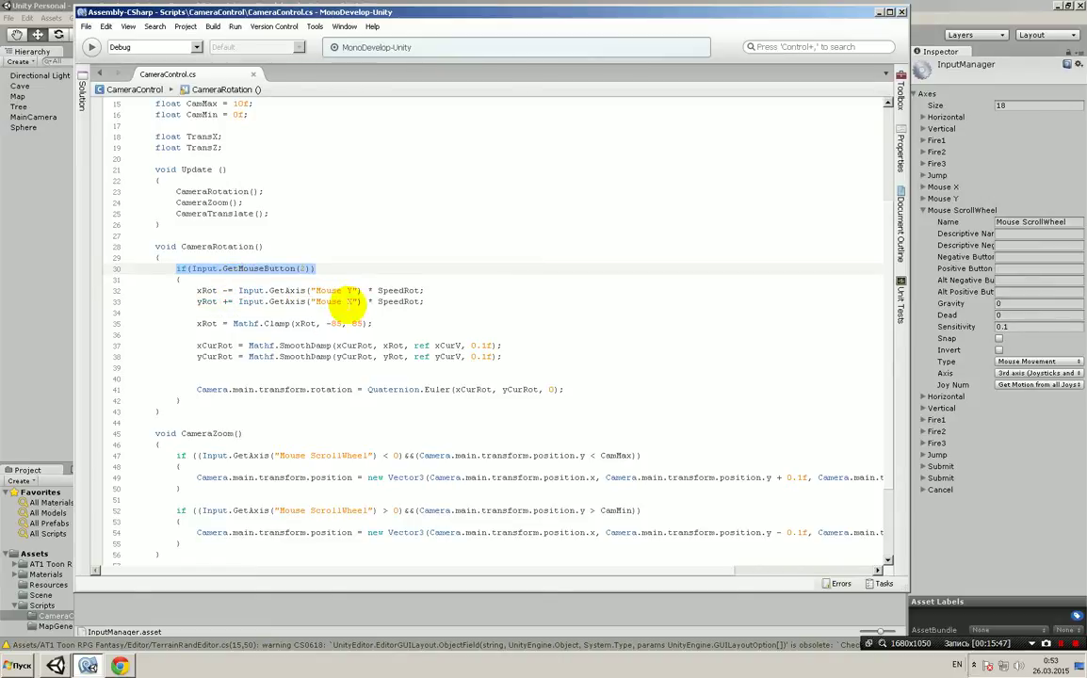
left_click_drag(360, 290, 238, 290)
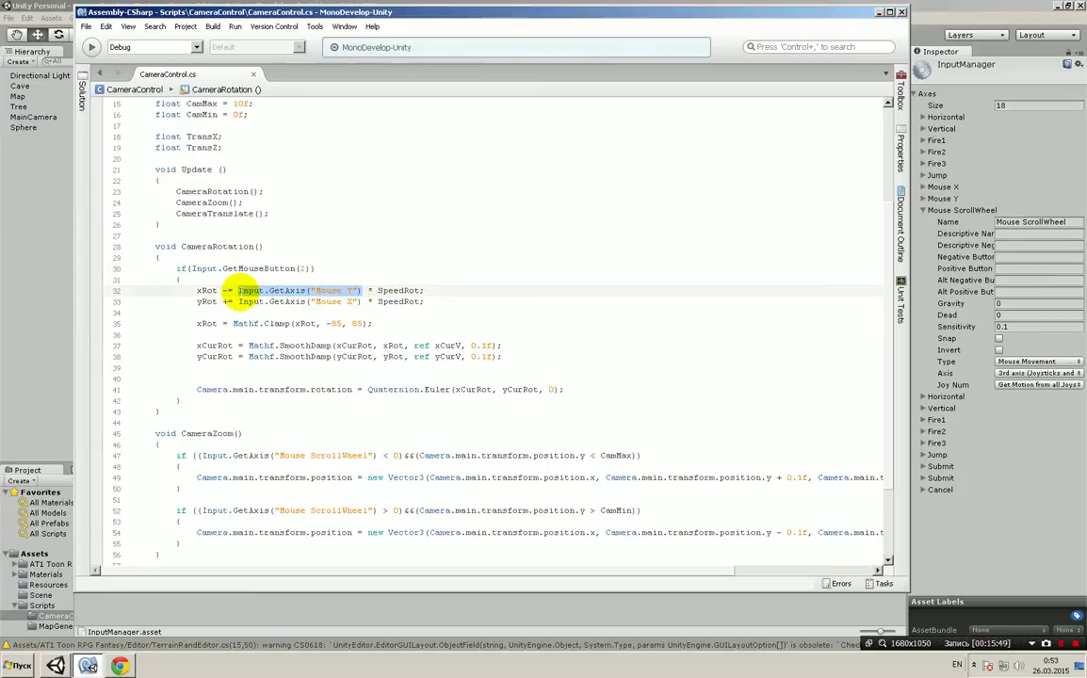
mouse_move(400, 290)
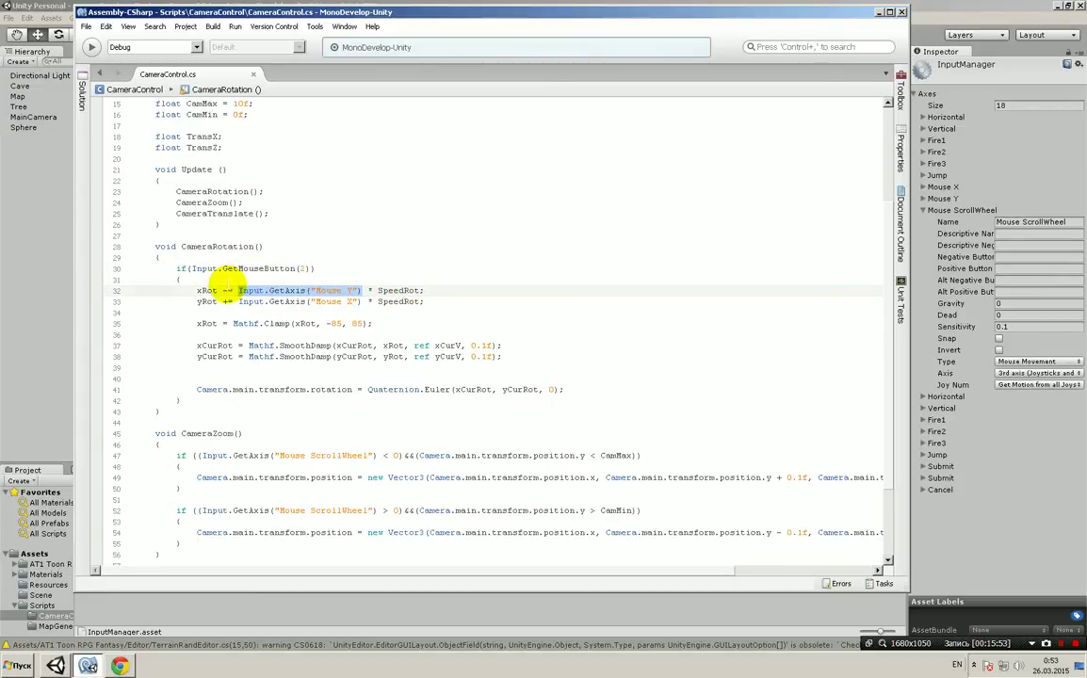
left_click_drag(217, 290, 177, 290)
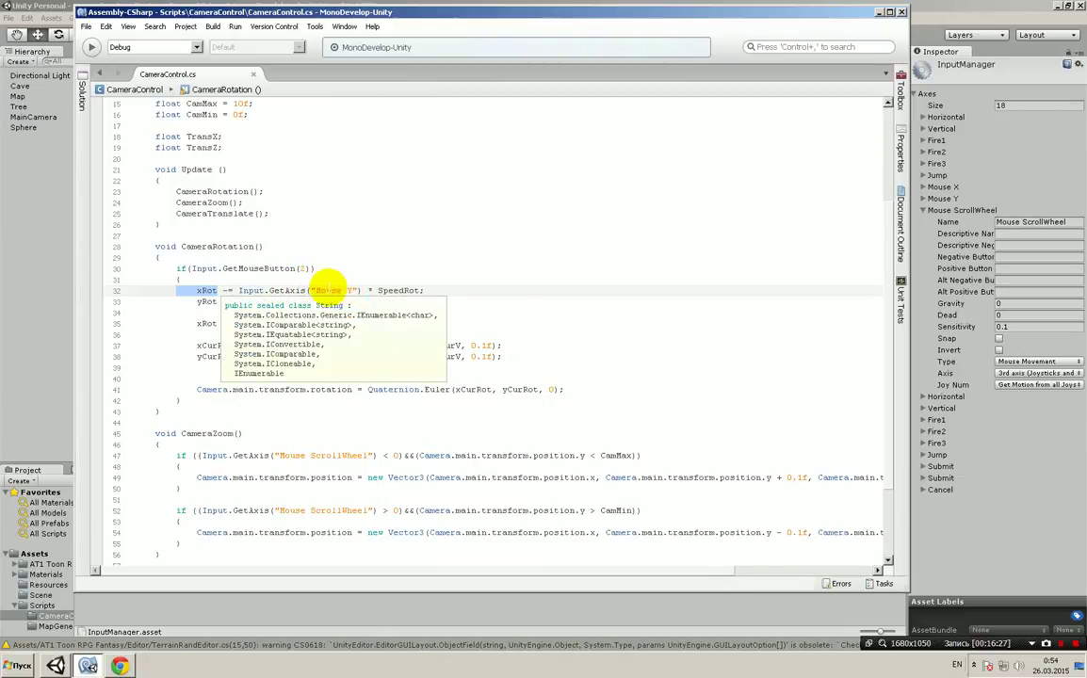
double_click(349, 290)
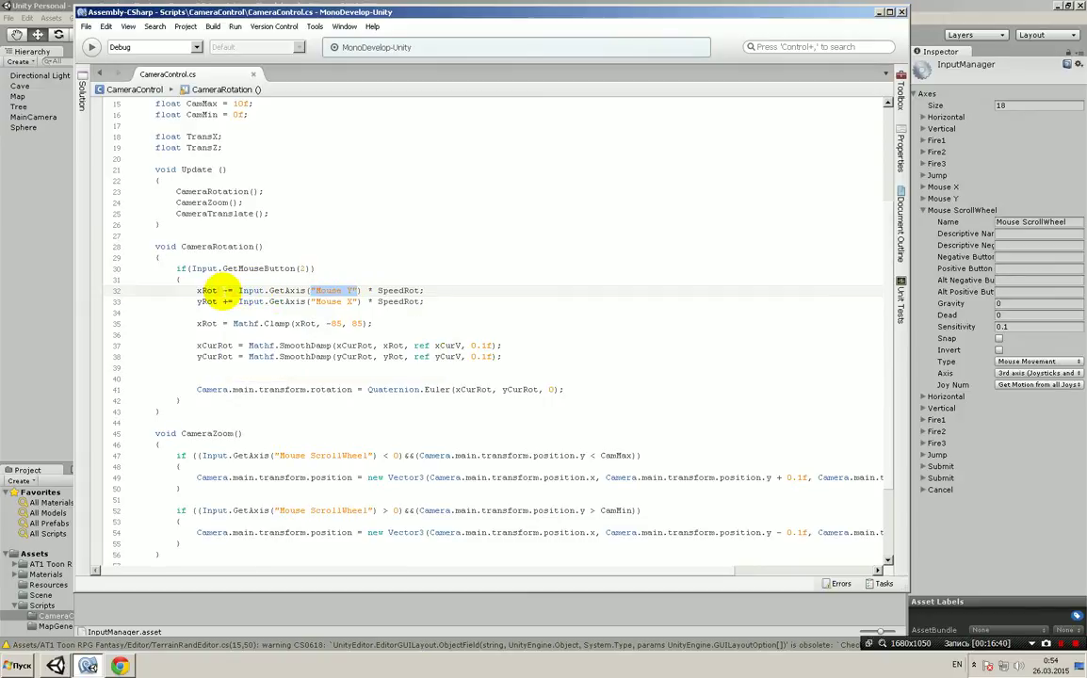
double_click(226, 290)
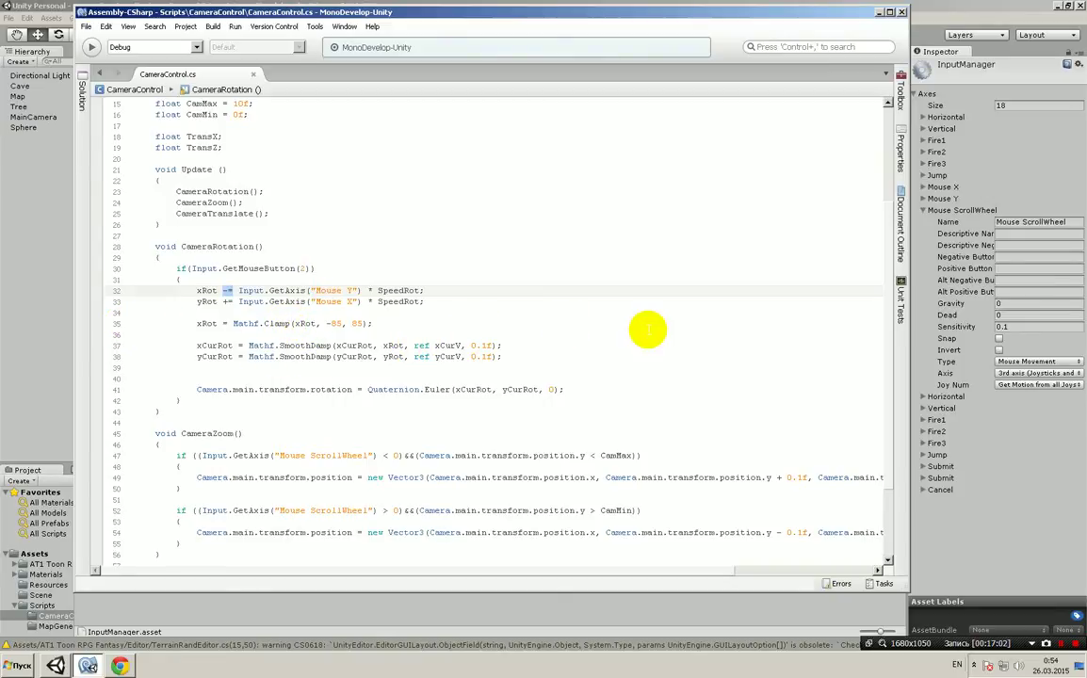
left_click(200, 301)
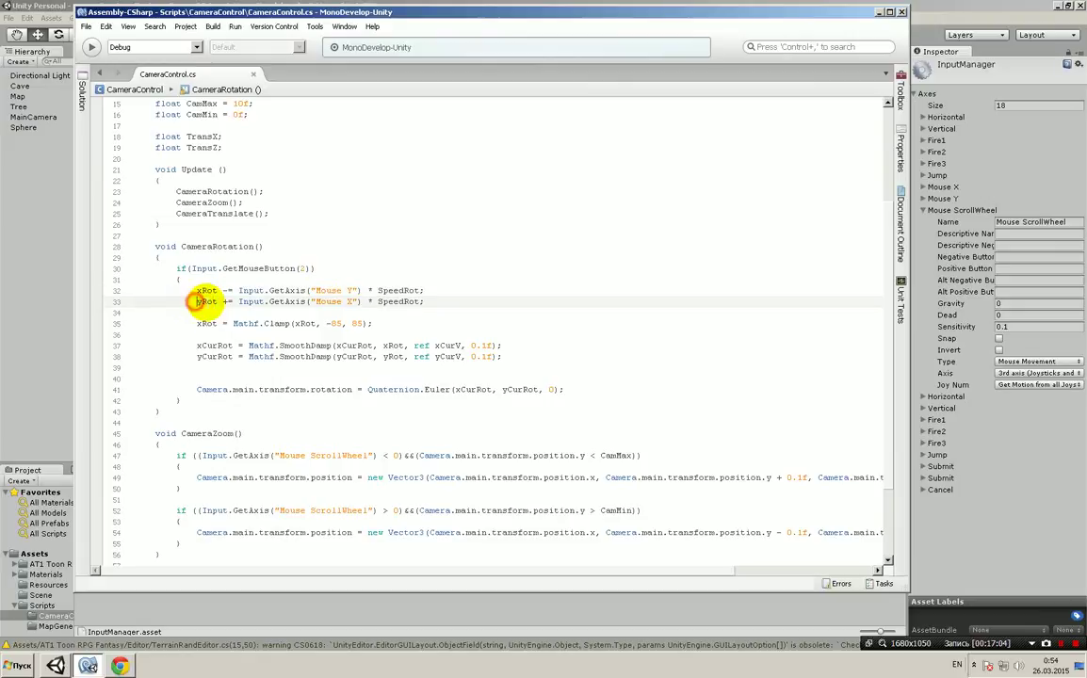
double_click(204, 301)
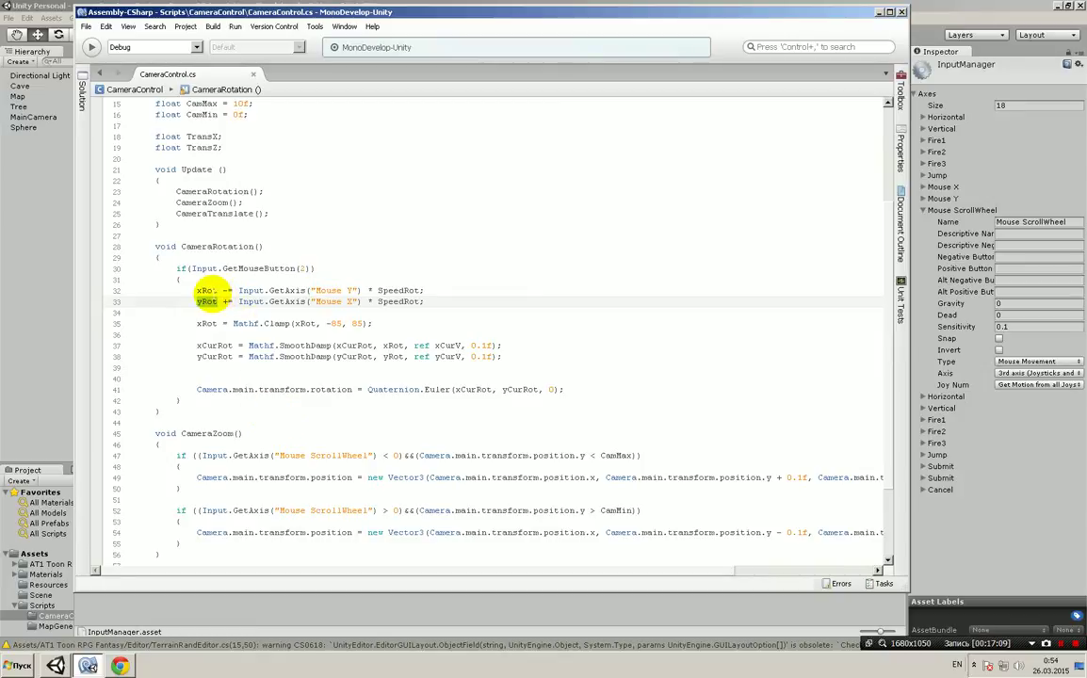
left_click(201, 291)
key("shift+Down")
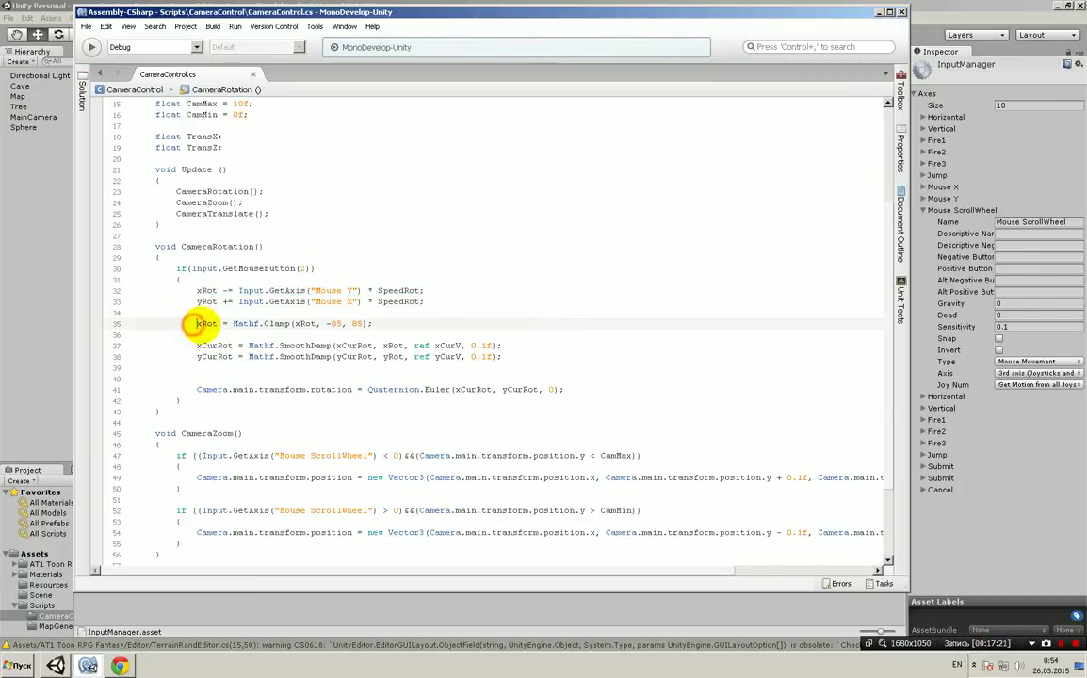
left_click_drag(196, 324, 287, 324)
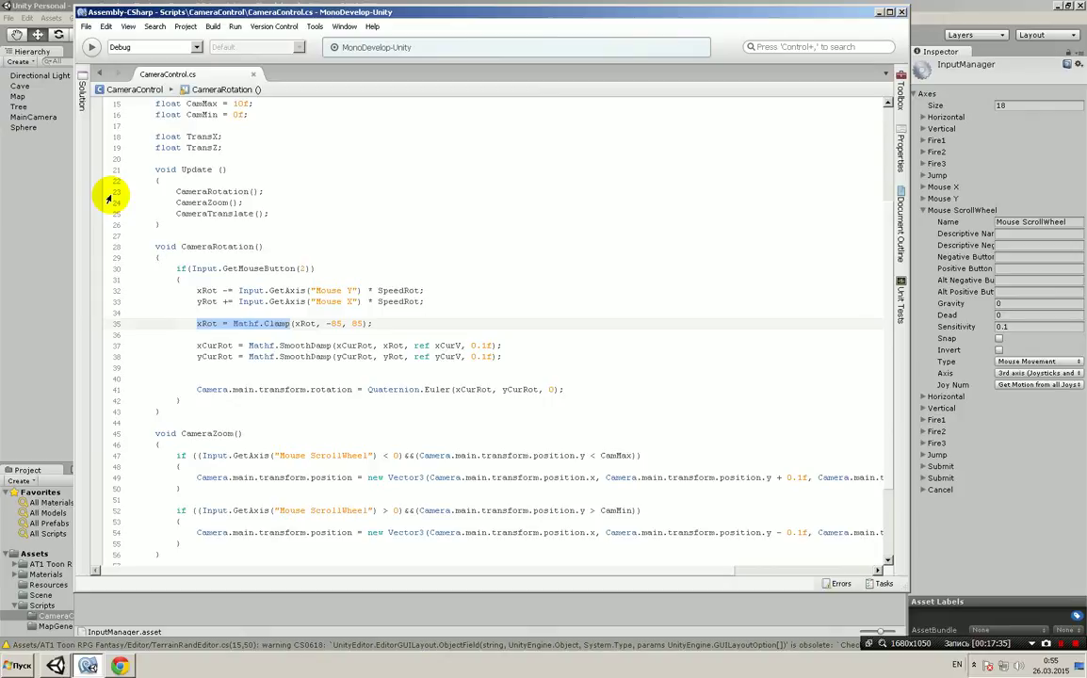
Step: Bring Unity forward and start the scene in Play mode
left_click(861, 5)
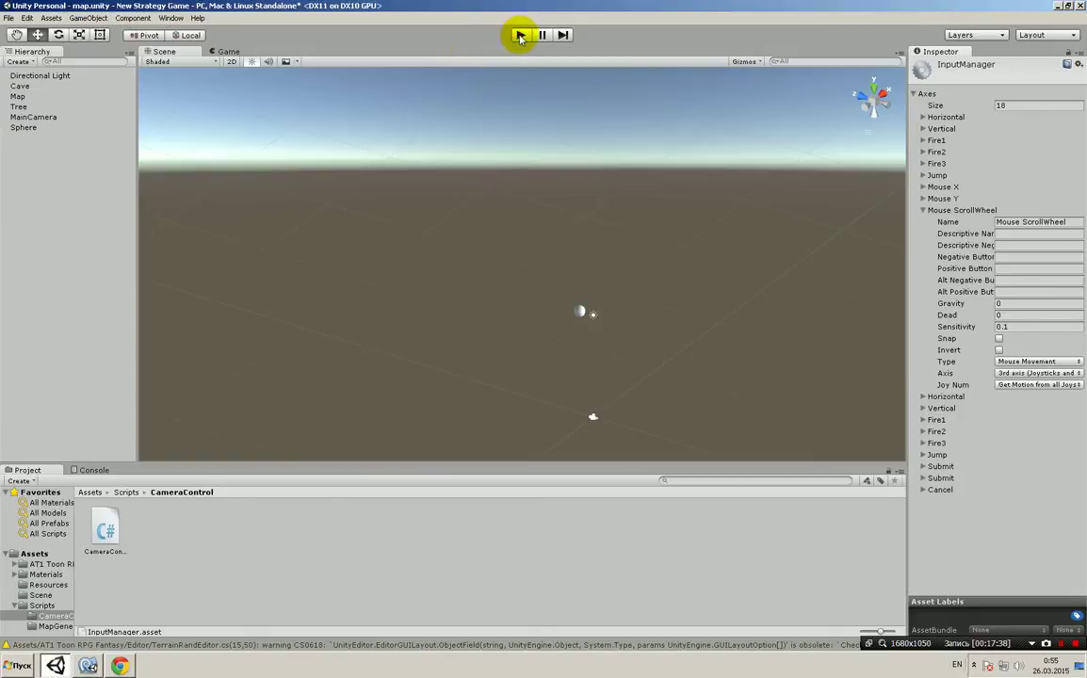
left_click(520, 34)
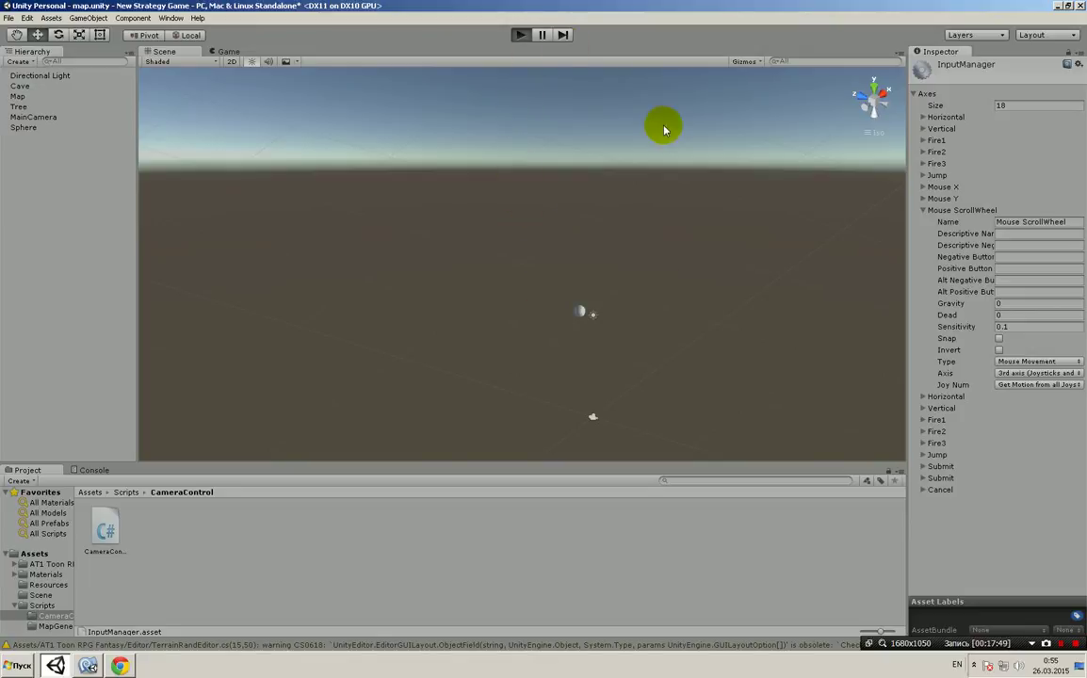
left_click(521, 33)
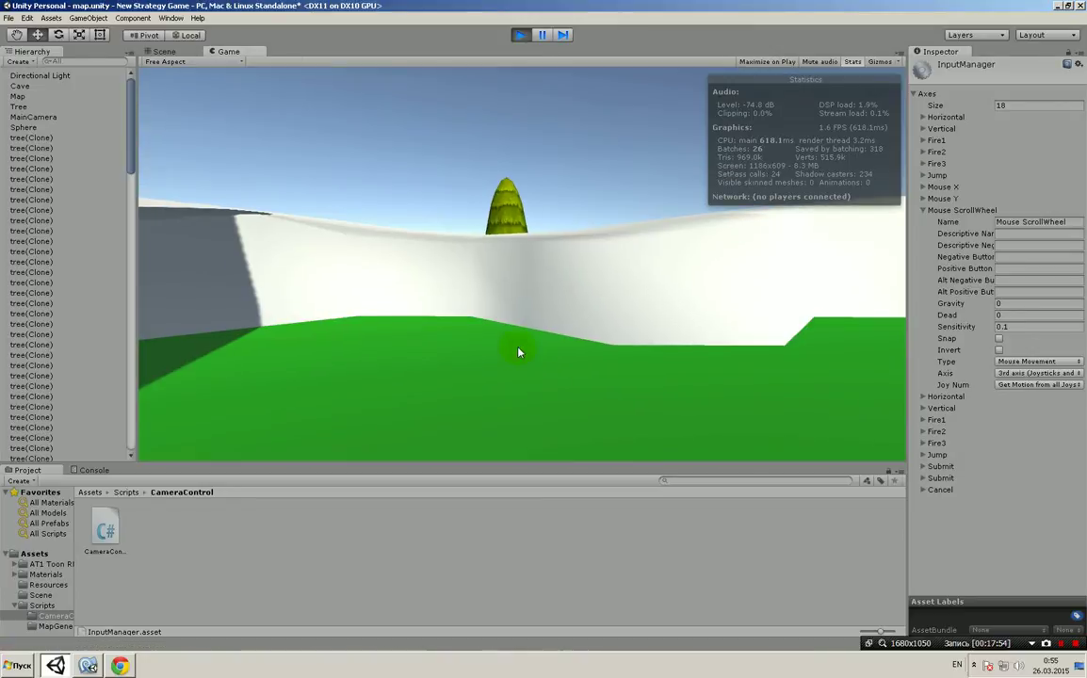
Step: Scroll up and down in the Game view to test the camera zoom
scroll(522, 274, "up", 3)
scroll(508, 235, "up", 3)
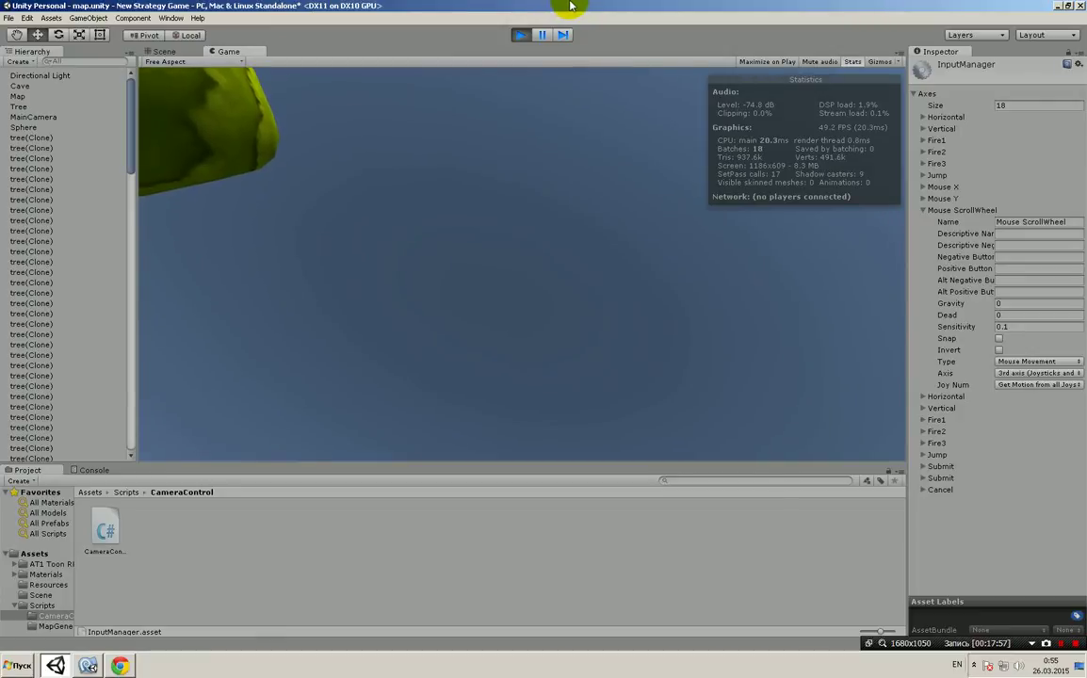
scroll(565, 112, "down", 3)
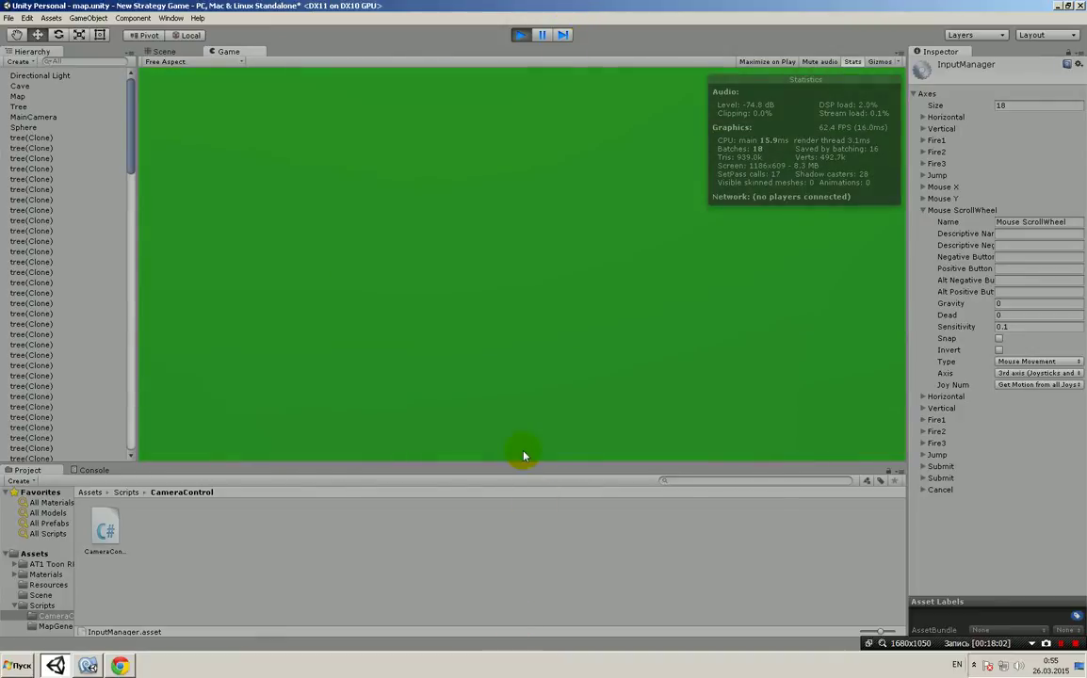
scroll(386, 270, "down", 3)
scroll(8, 218, "up", 3)
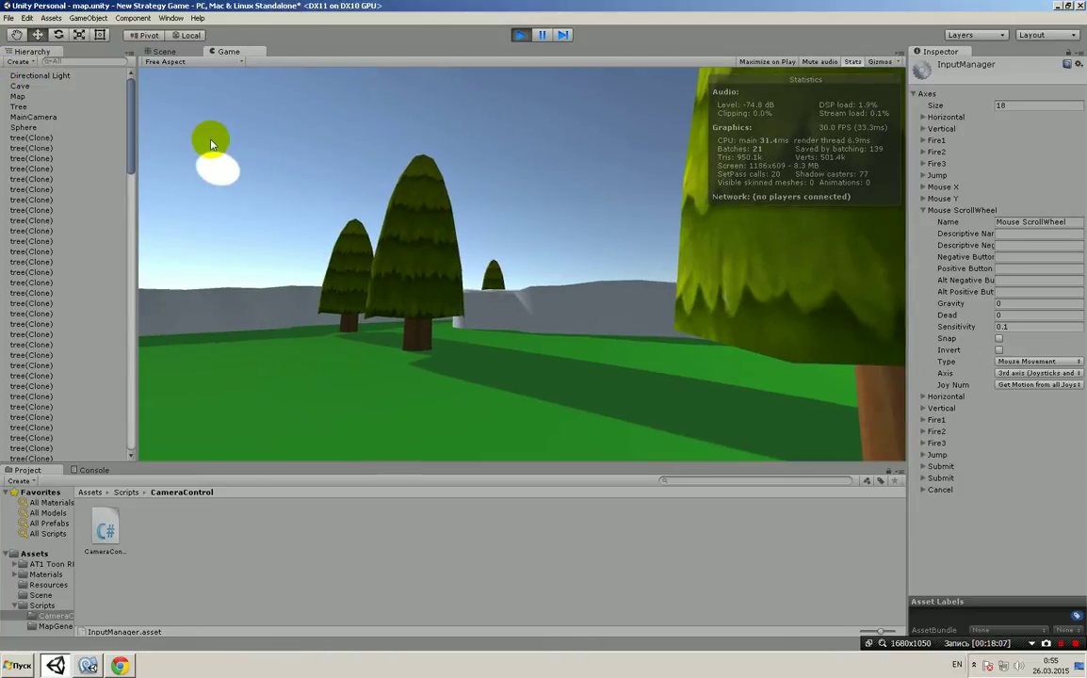
scroll(347, 200, "up", 3)
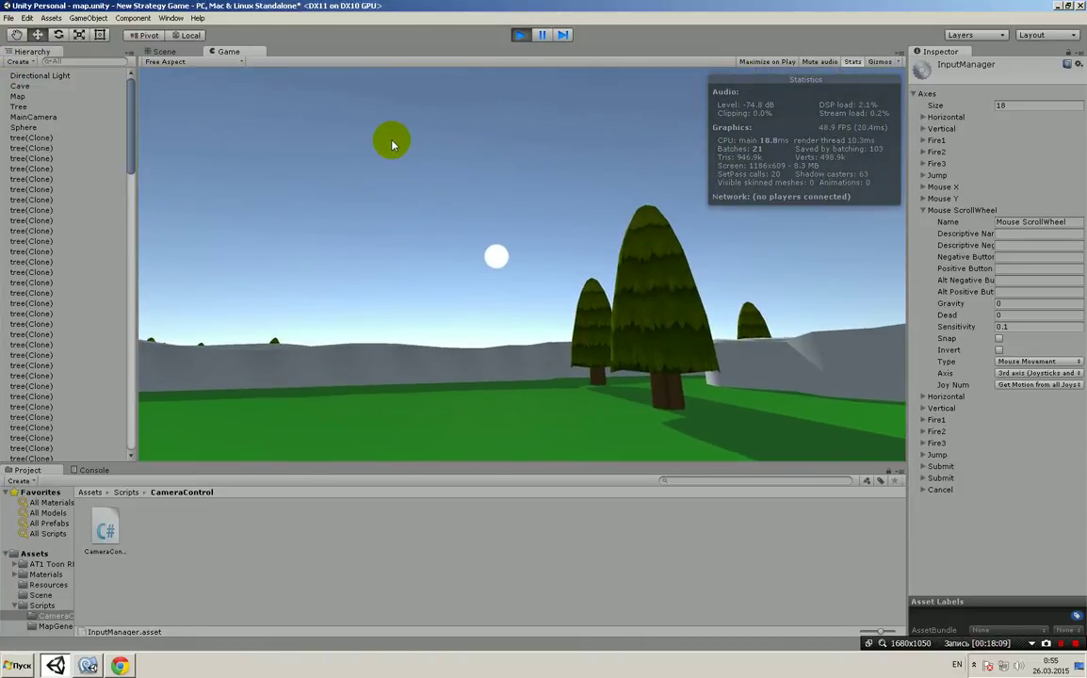
scroll(425, 198, "down", 3)
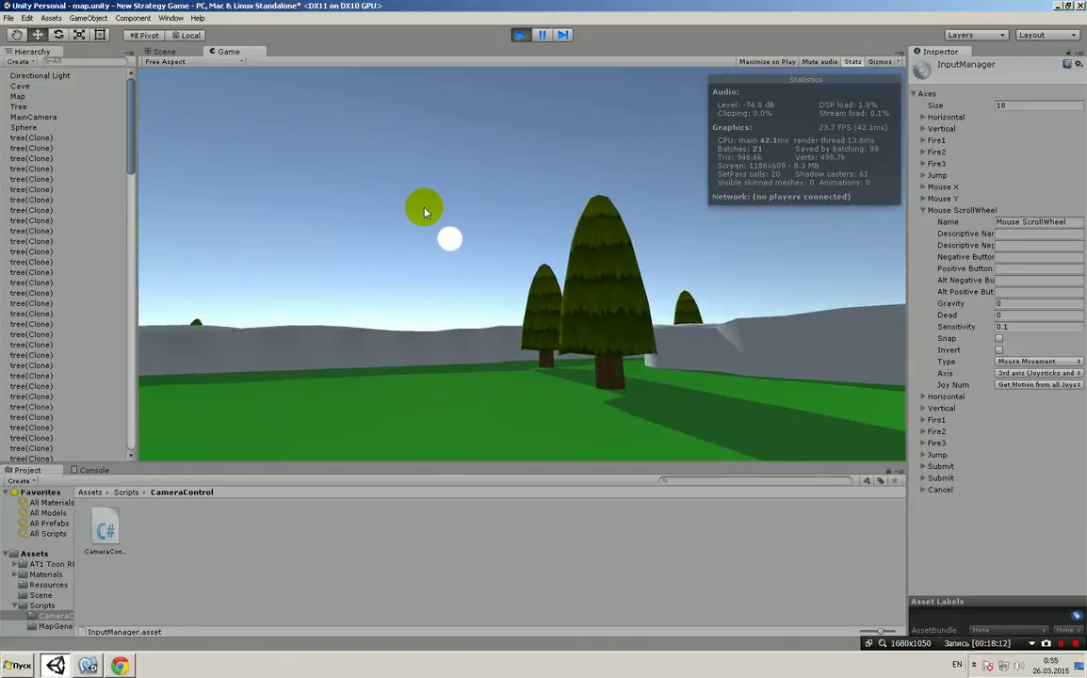
scroll(396, 250, "up", 3)
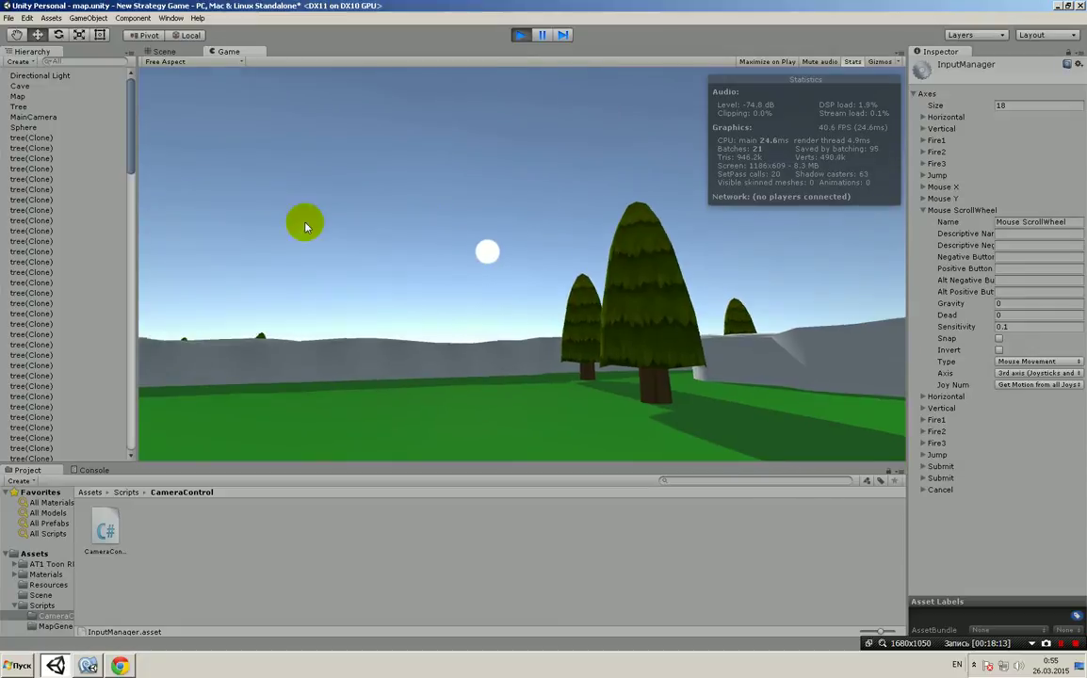
scroll(436, 85, "up", 3)
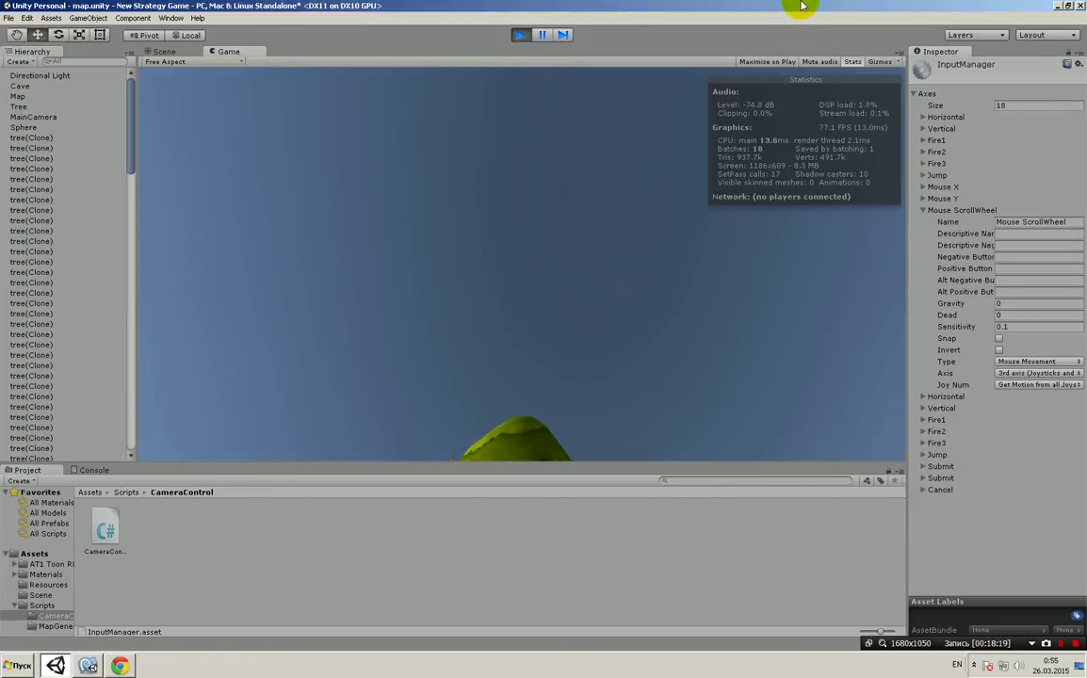
scroll(774, 136, "up", 2)
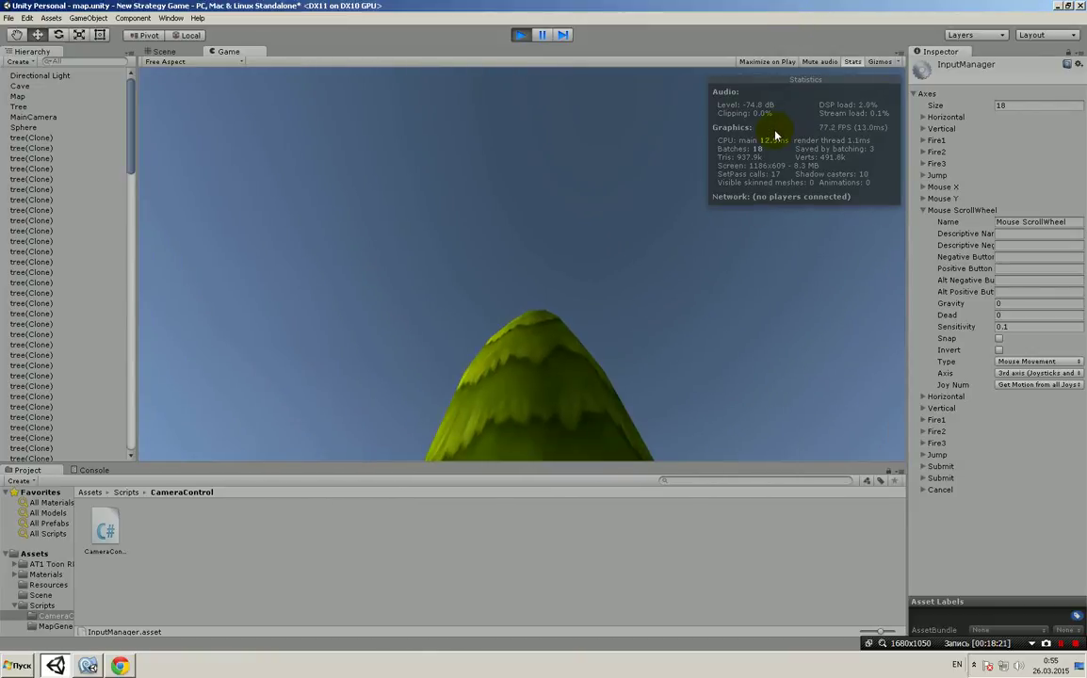
scroll(781, 117, "down", 2)
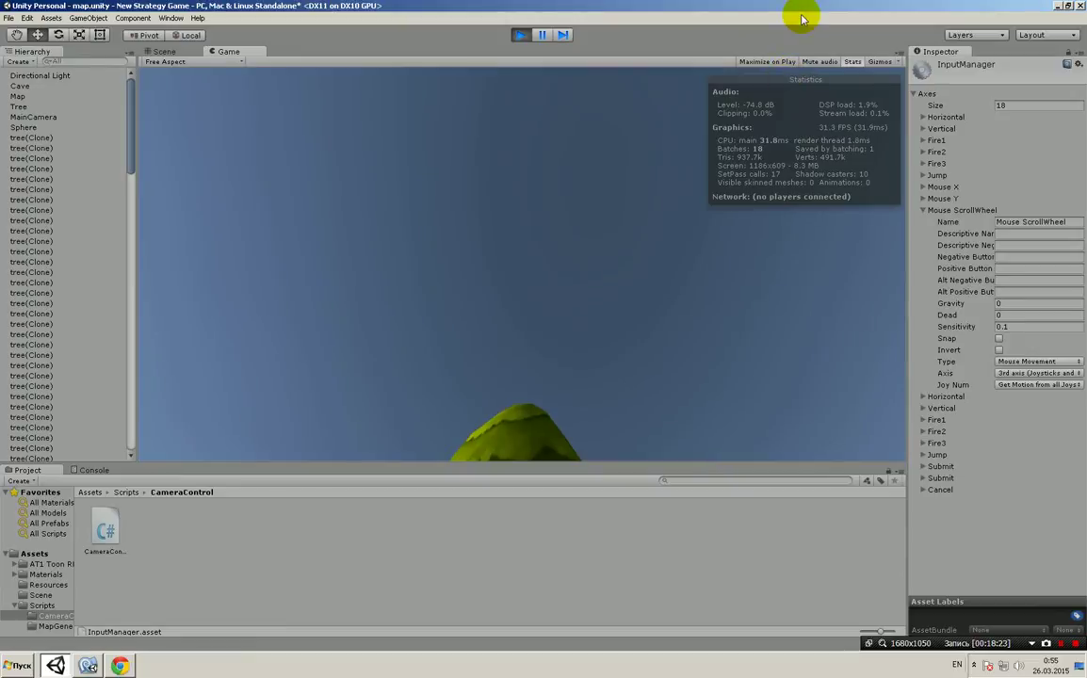
scroll(809, 328, "up", 2)
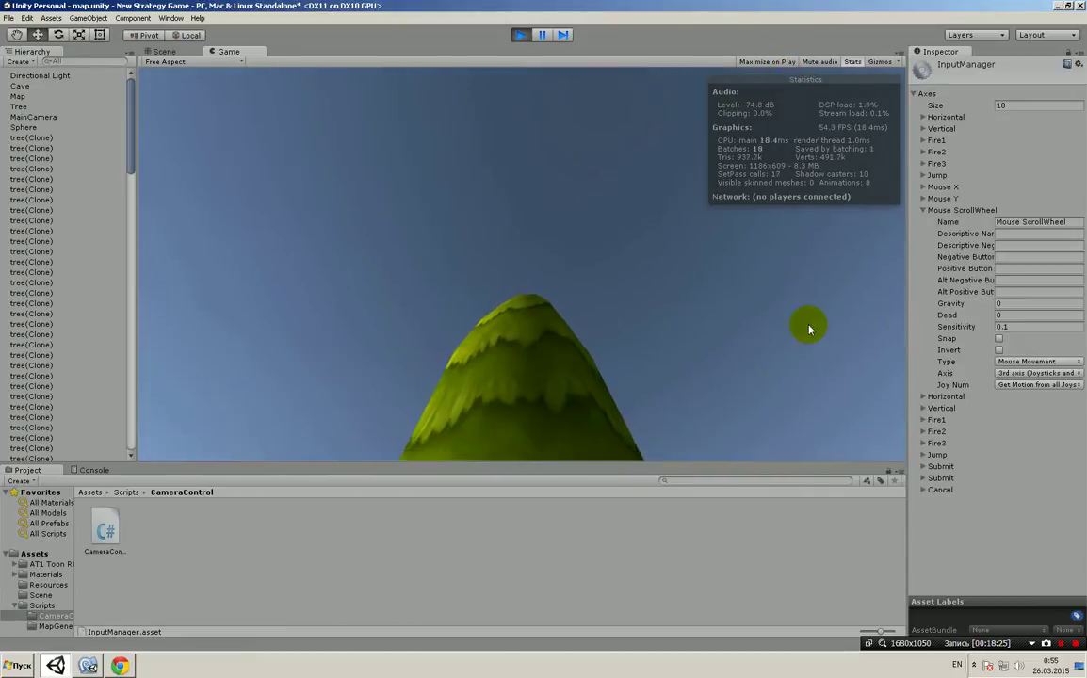
scroll(809, 329, "up", 2)
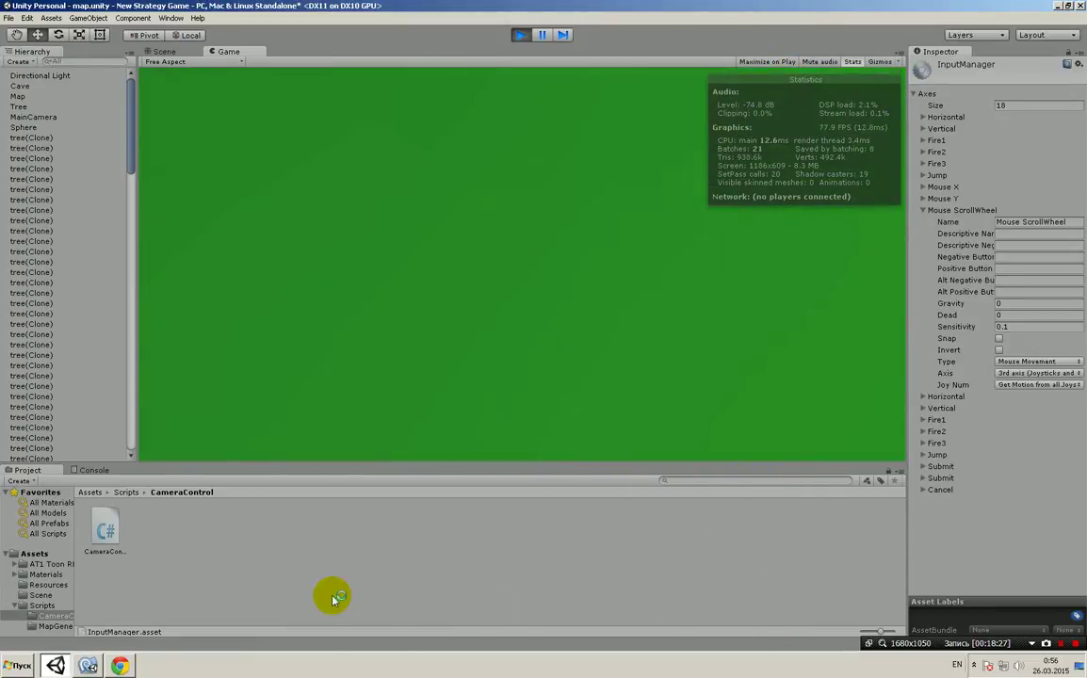
scroll(226, 169, "down", 3)
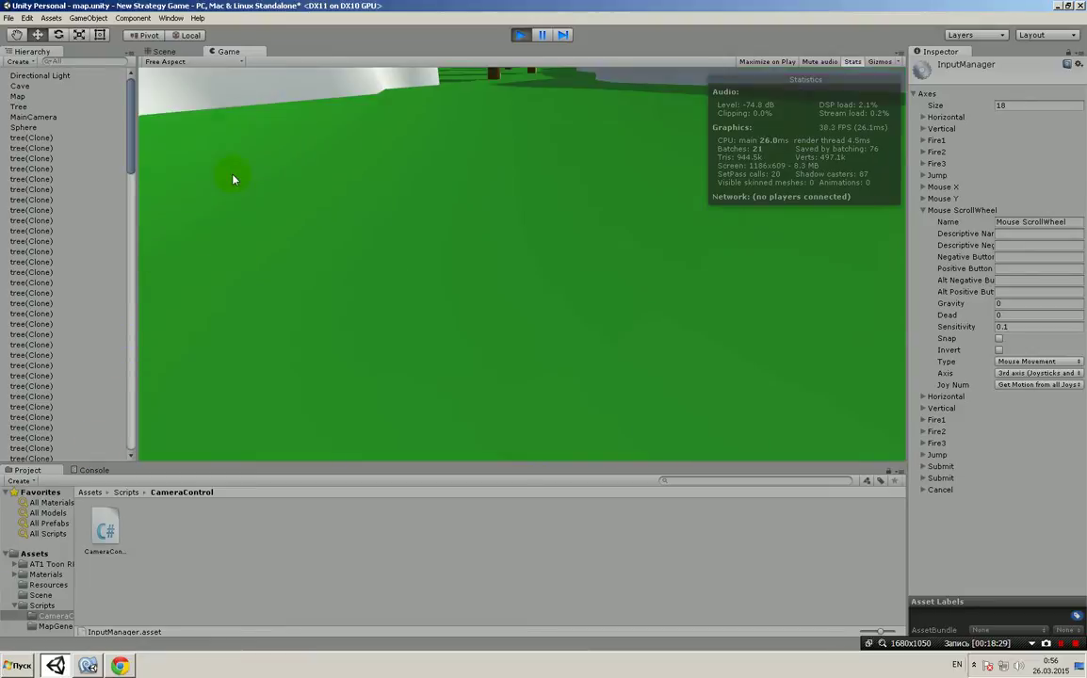
Step: Return to CameraControl.cs and inspect the xRot clamp and the xCurRot SmoothDamp line
left_click(88, 666)
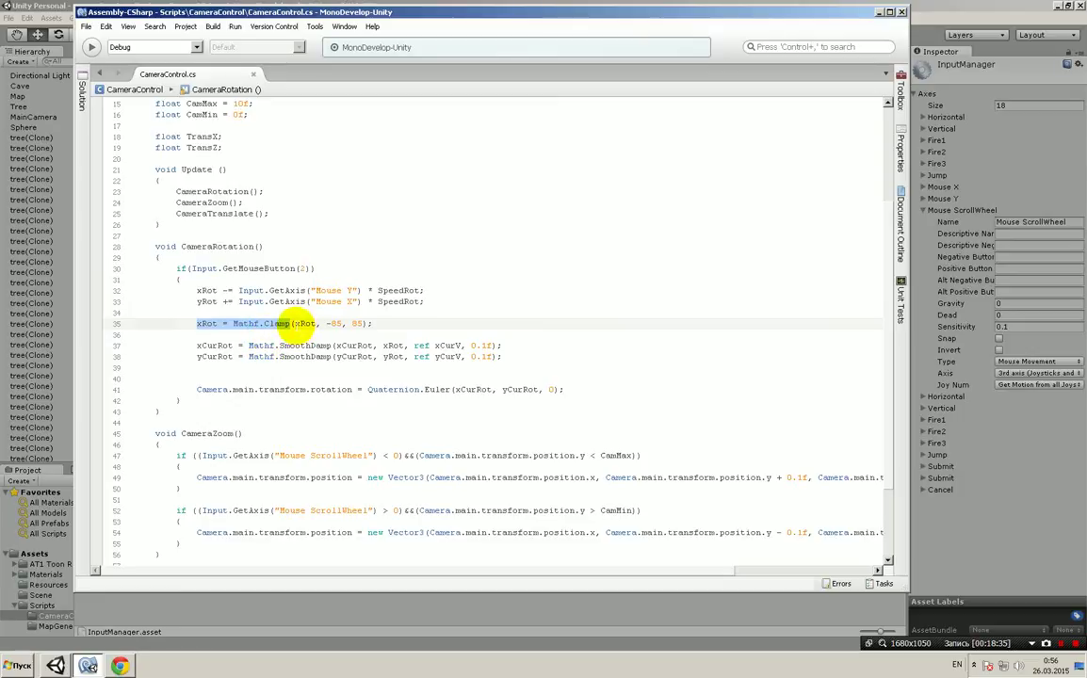
double_click(303, 323)
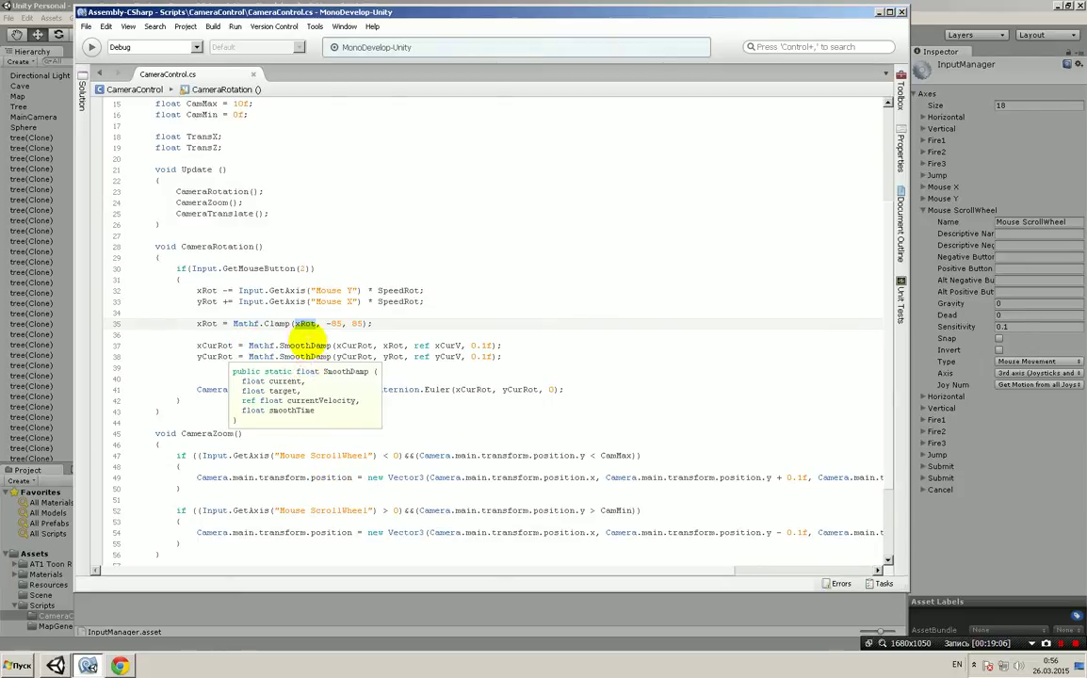
left_click(304, 344)
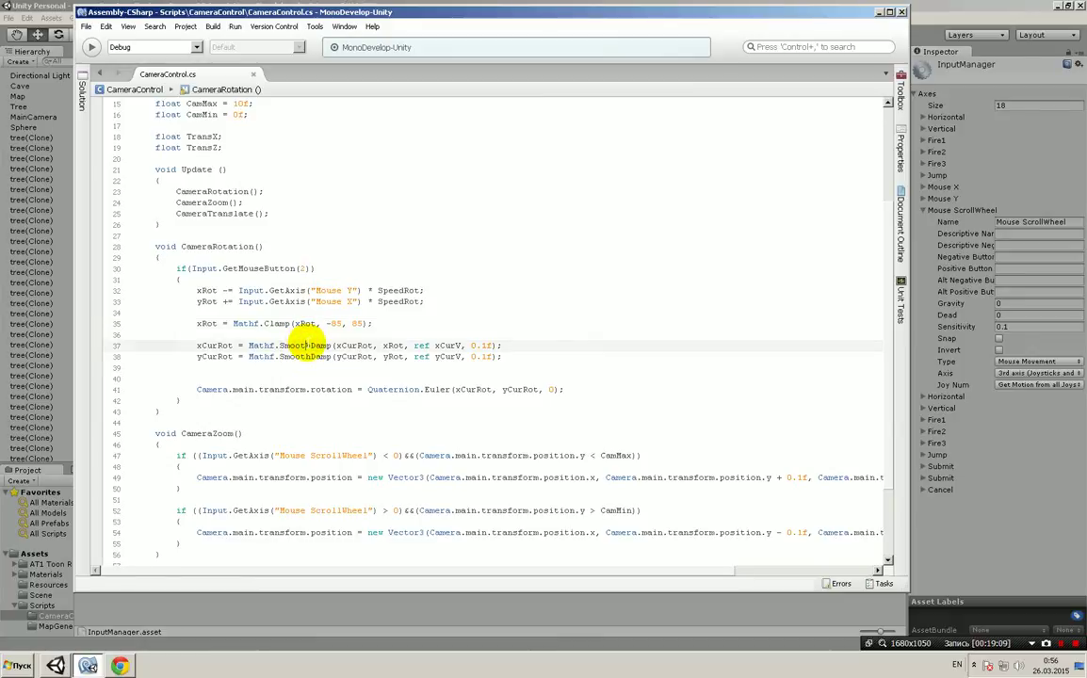
mouse_move(304, 344)
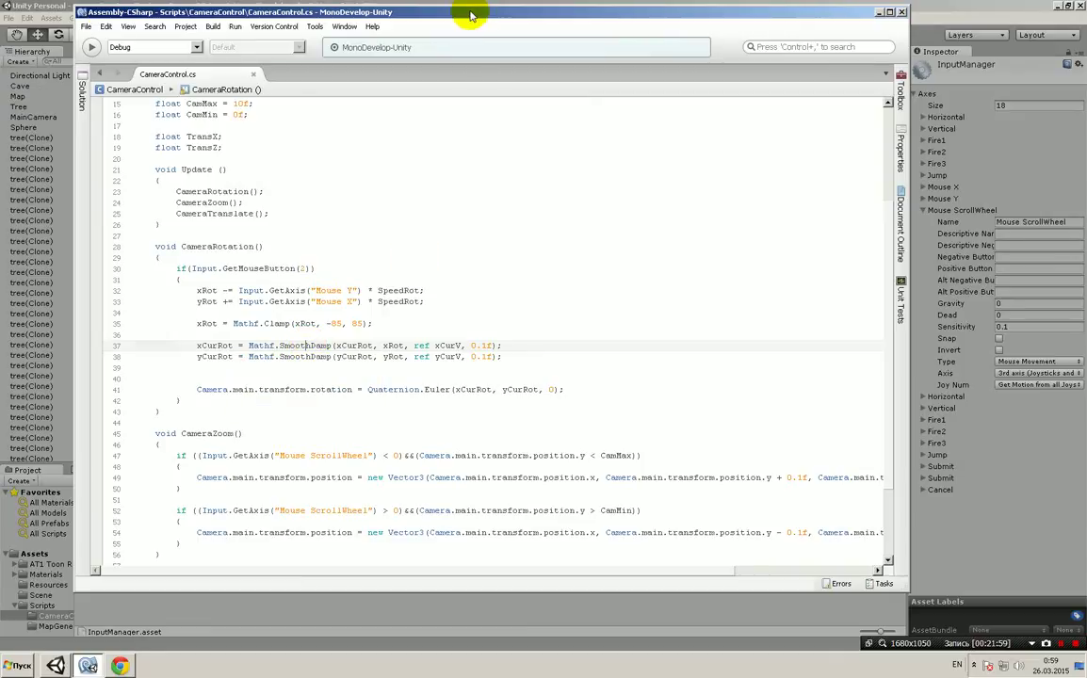
left_click(960, 16)
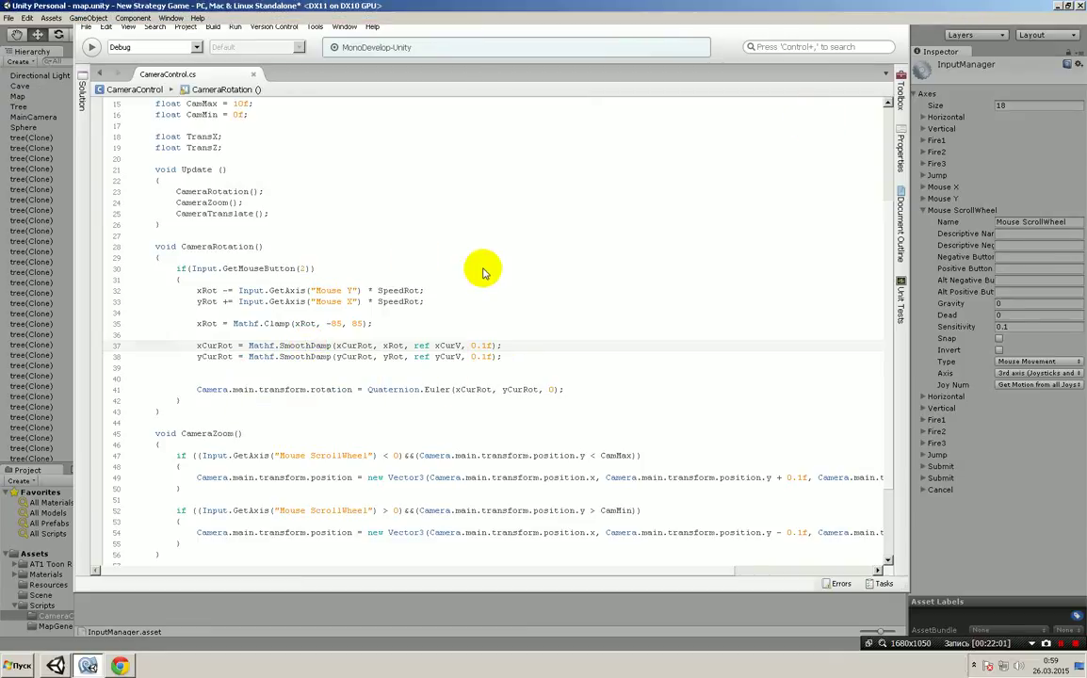
key("ctrl+p")
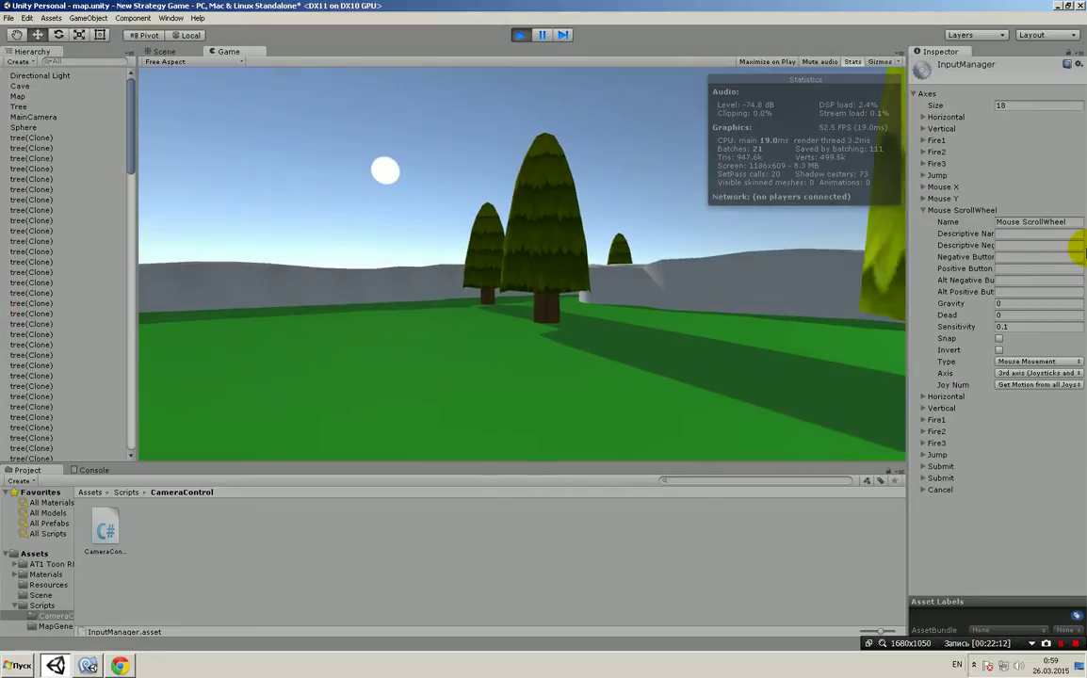
scroll(269, 256, "up", 3)
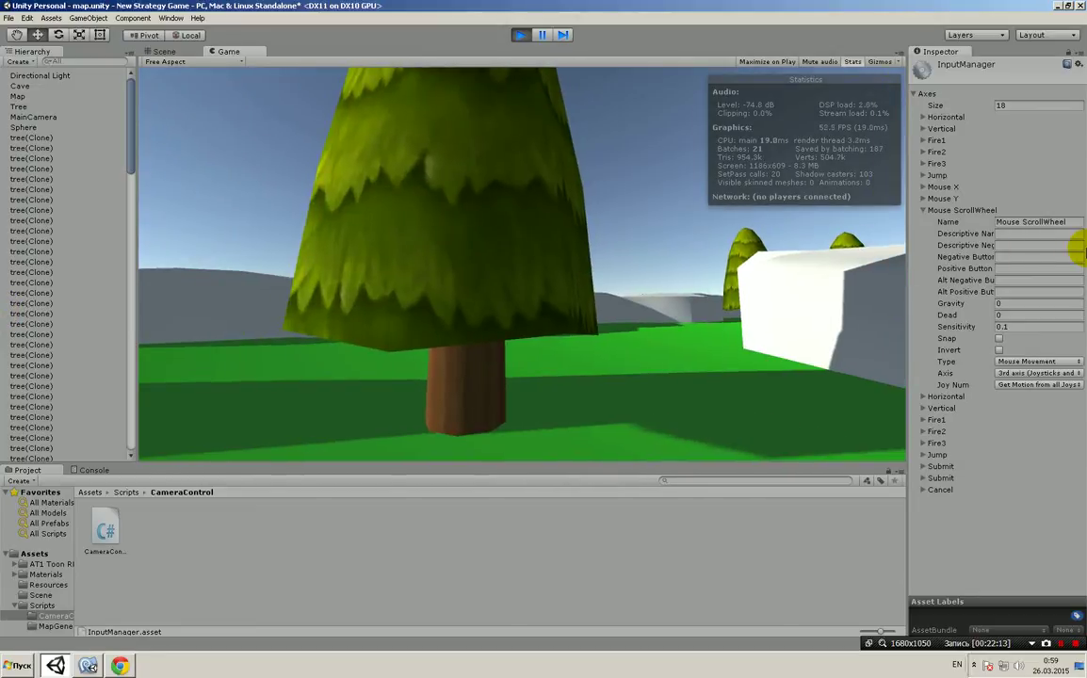
scroll(269, 256, "down", 3)
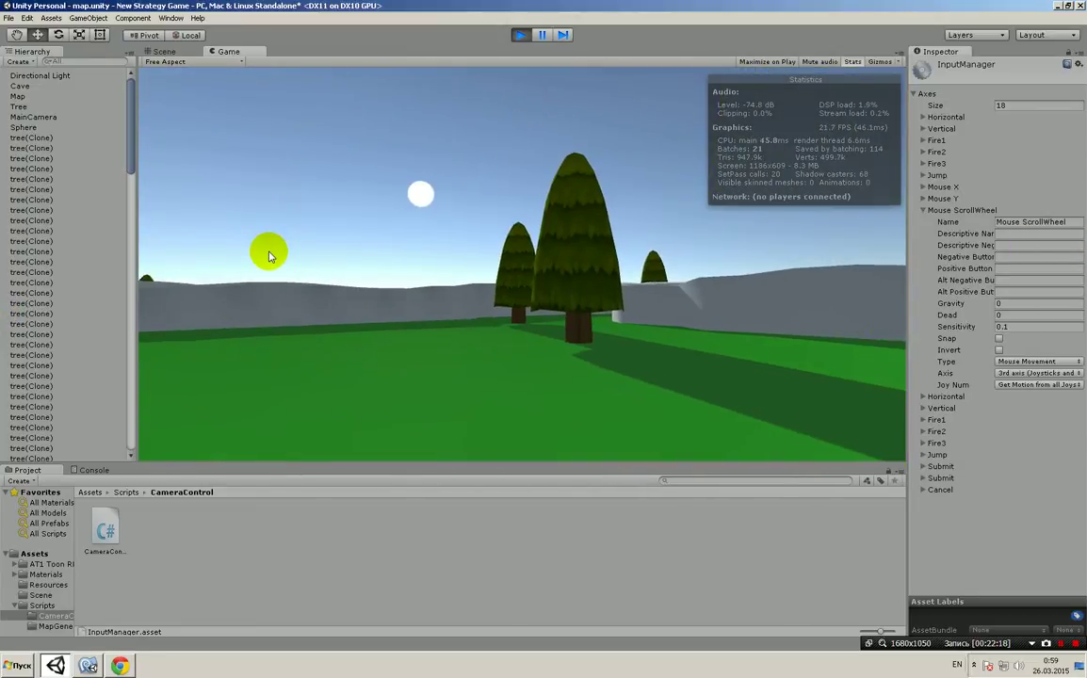
mouse_move(3, 264)
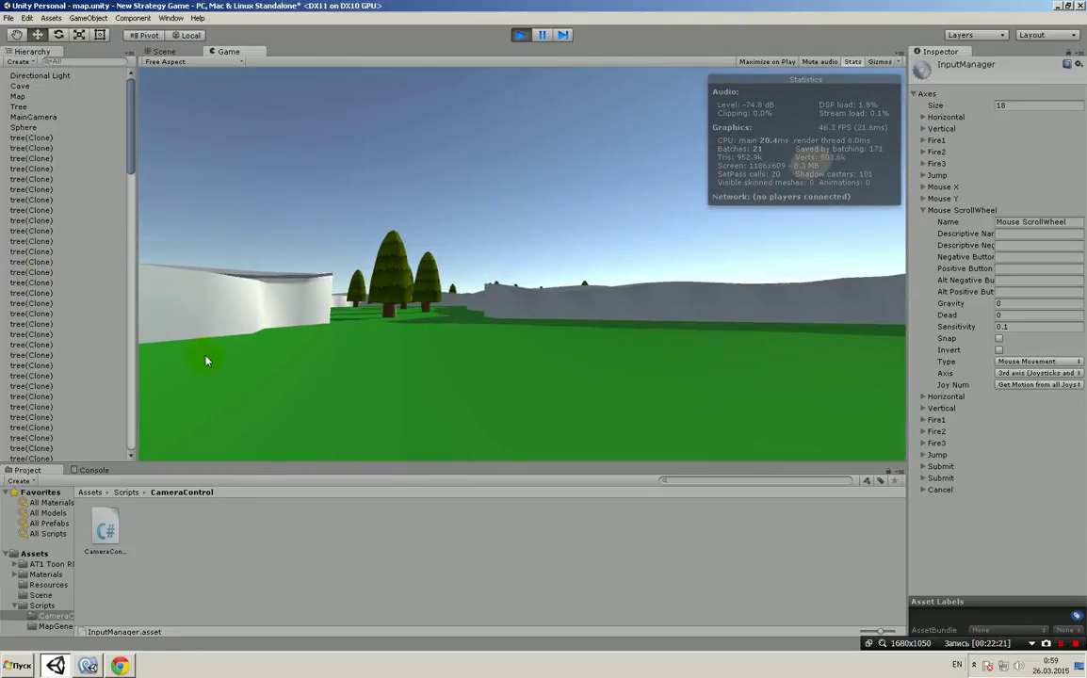
left_click(81, 665)
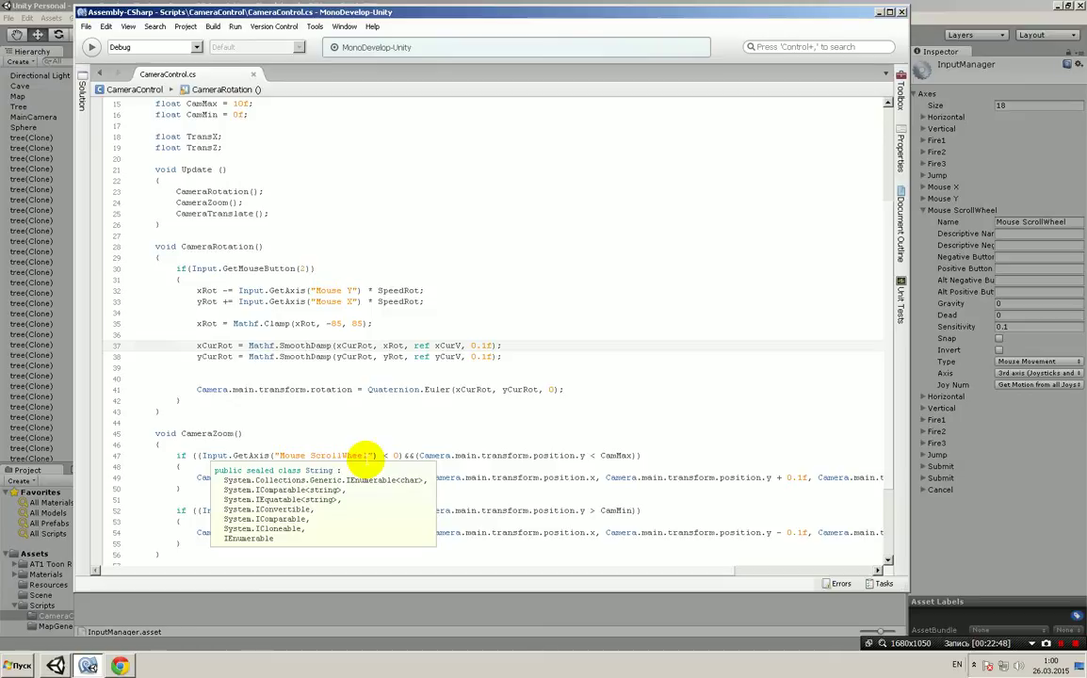
left_click(438, 389)
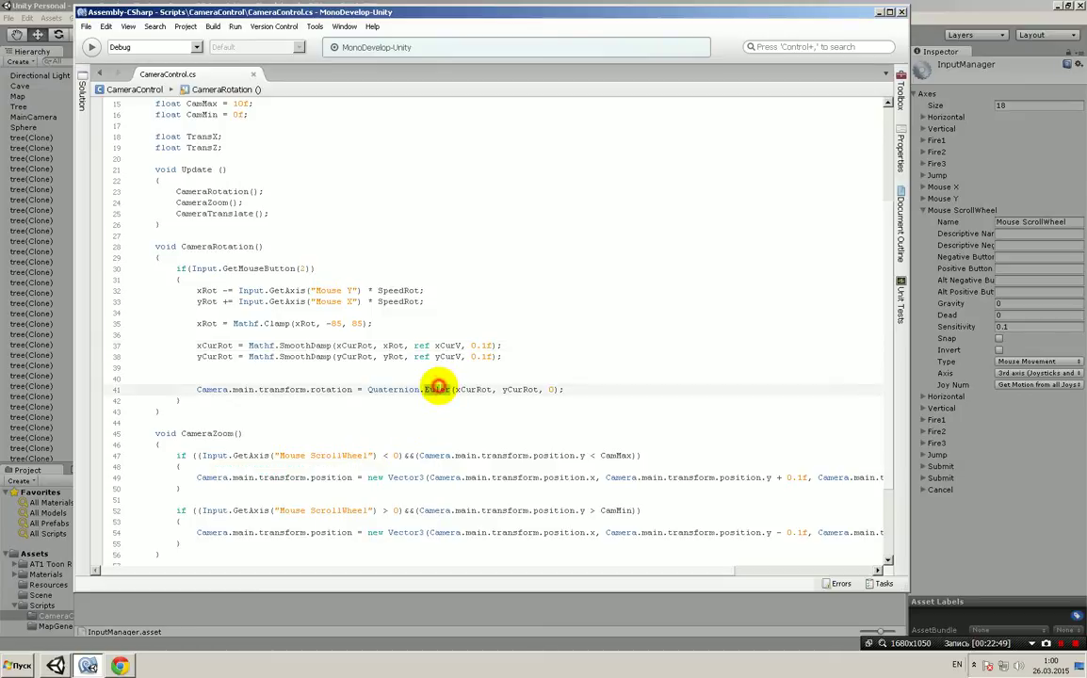
mouse_move(439, 388)
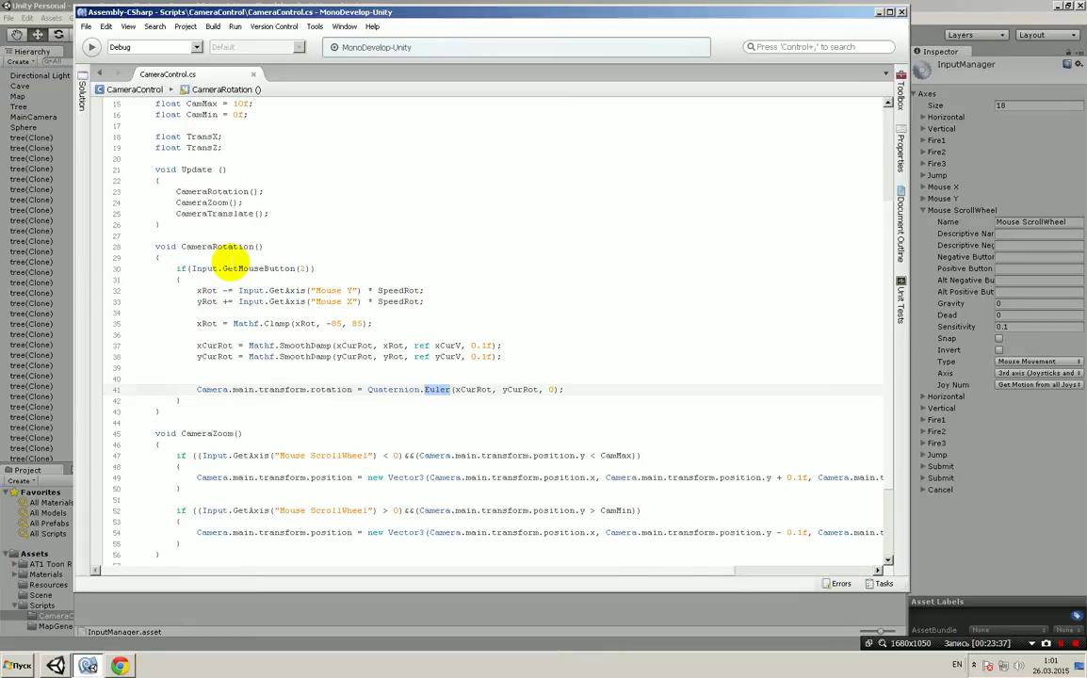
scroll(283, 254, "down", 3)
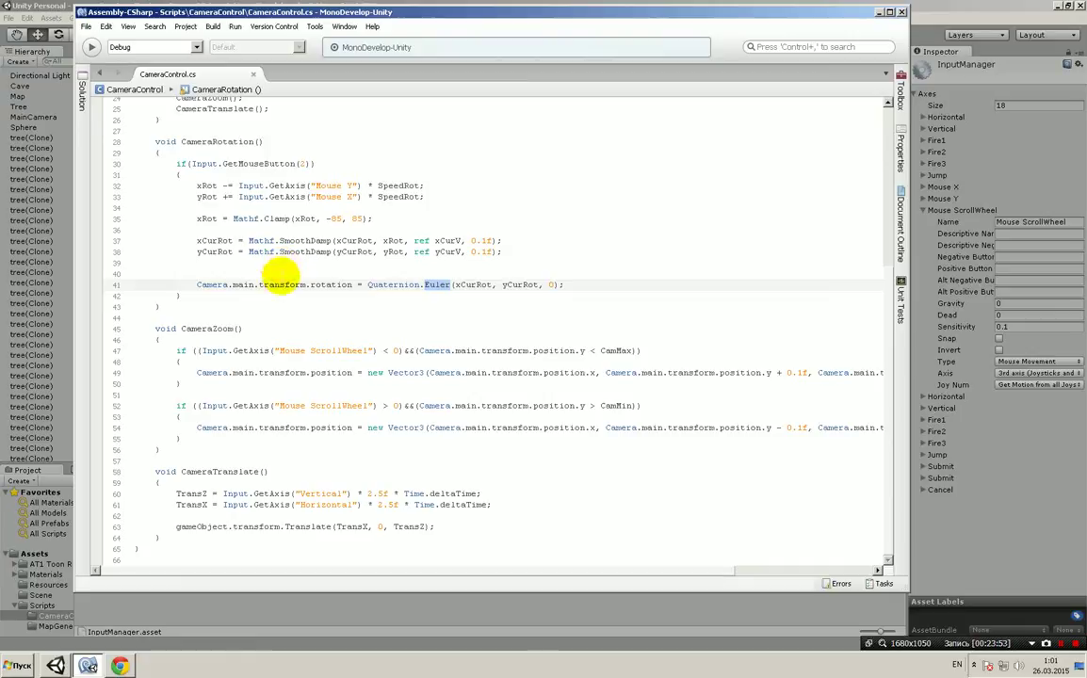
mouse_move(262, 347)
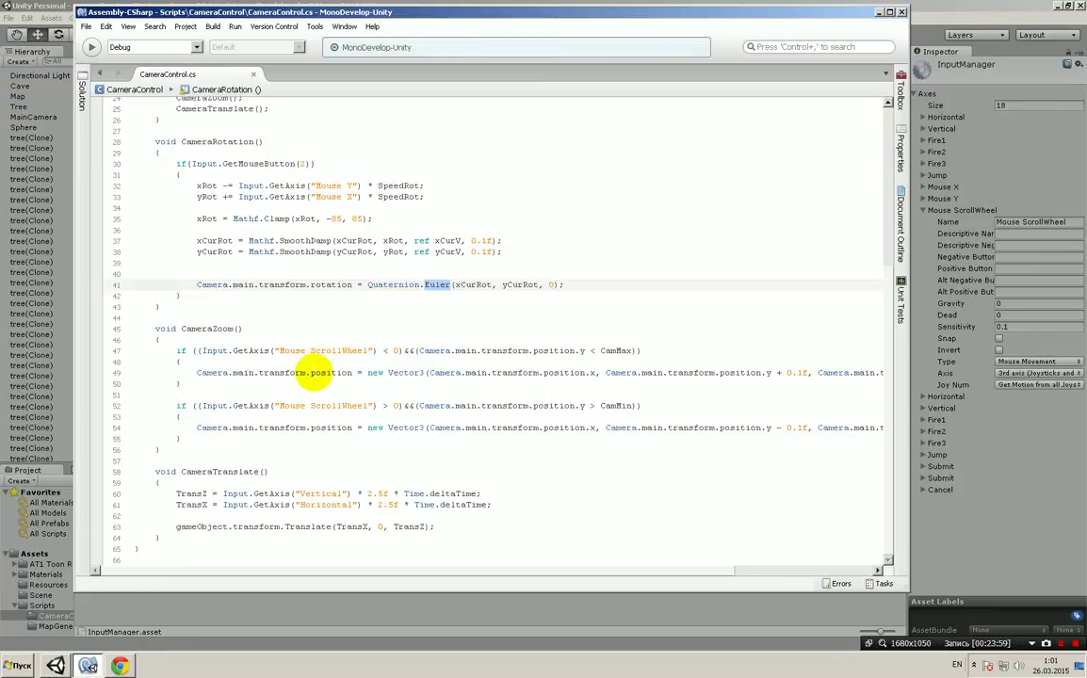
mouse_move(308, 369)
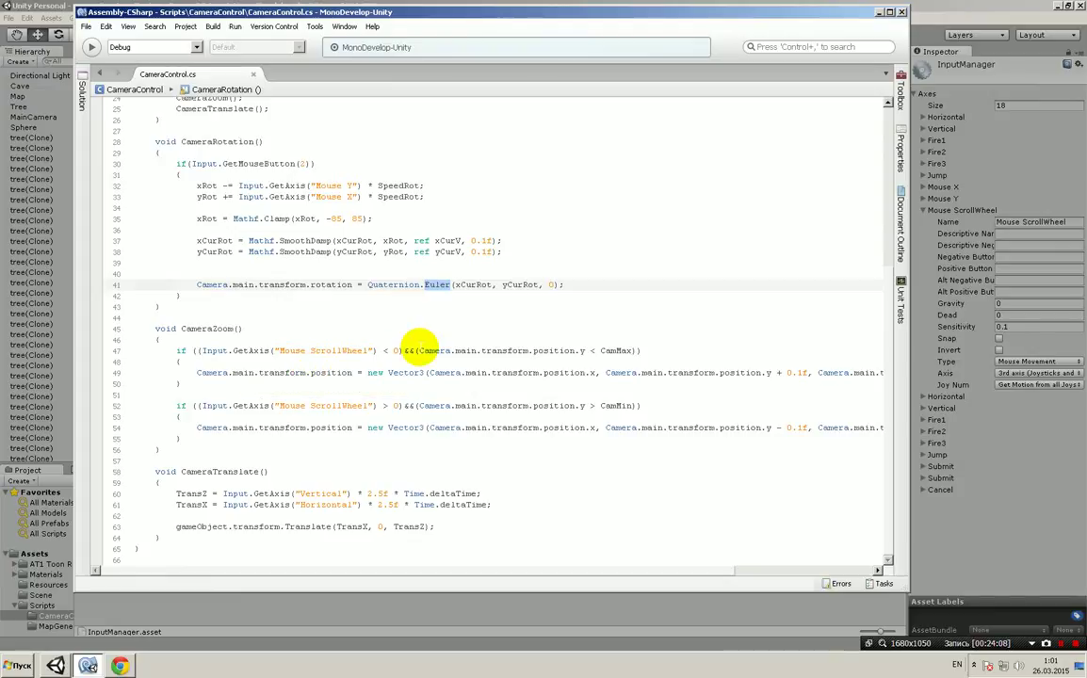
mouse_move(416, 343)
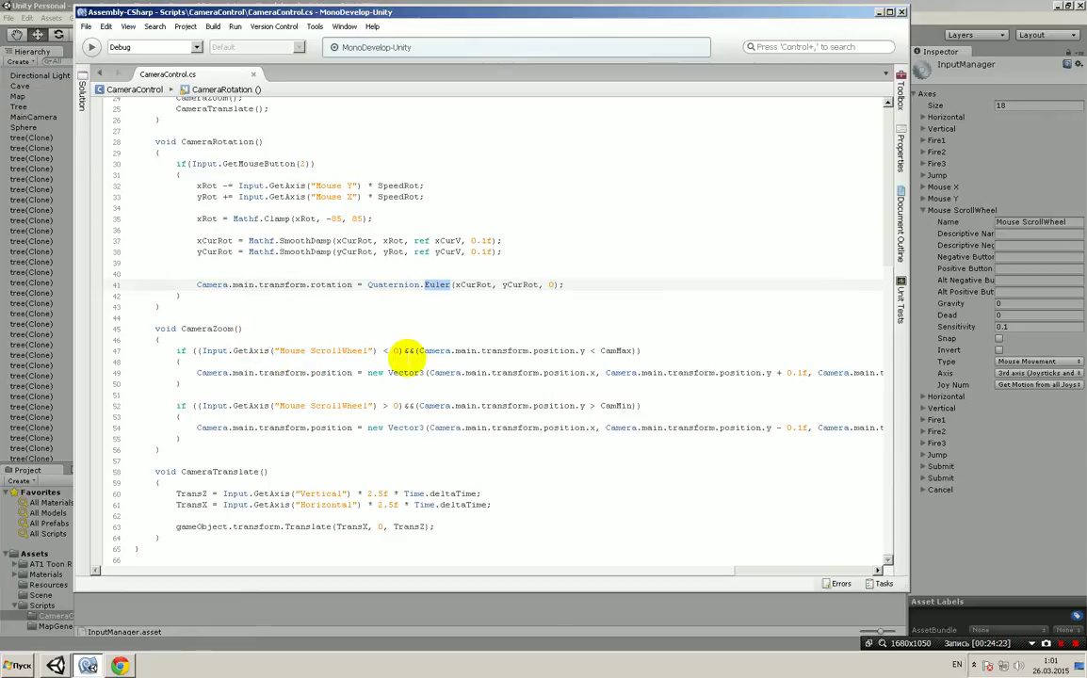
scroll(405, 351, "up", 2)
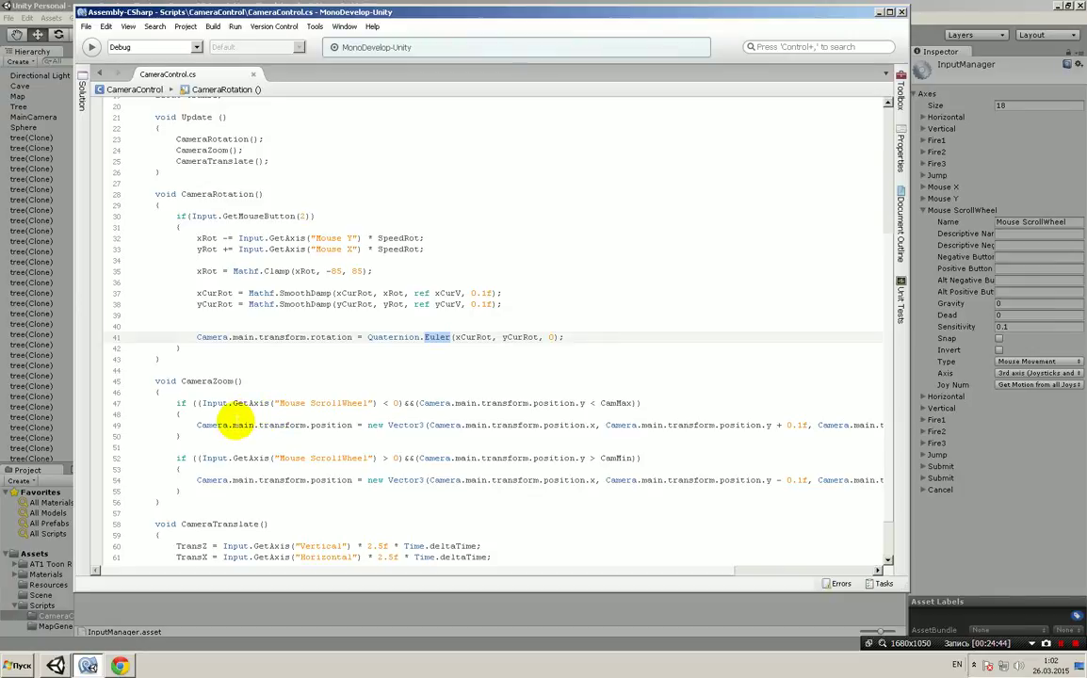
left_click_drag(197, 426, 353, 425)
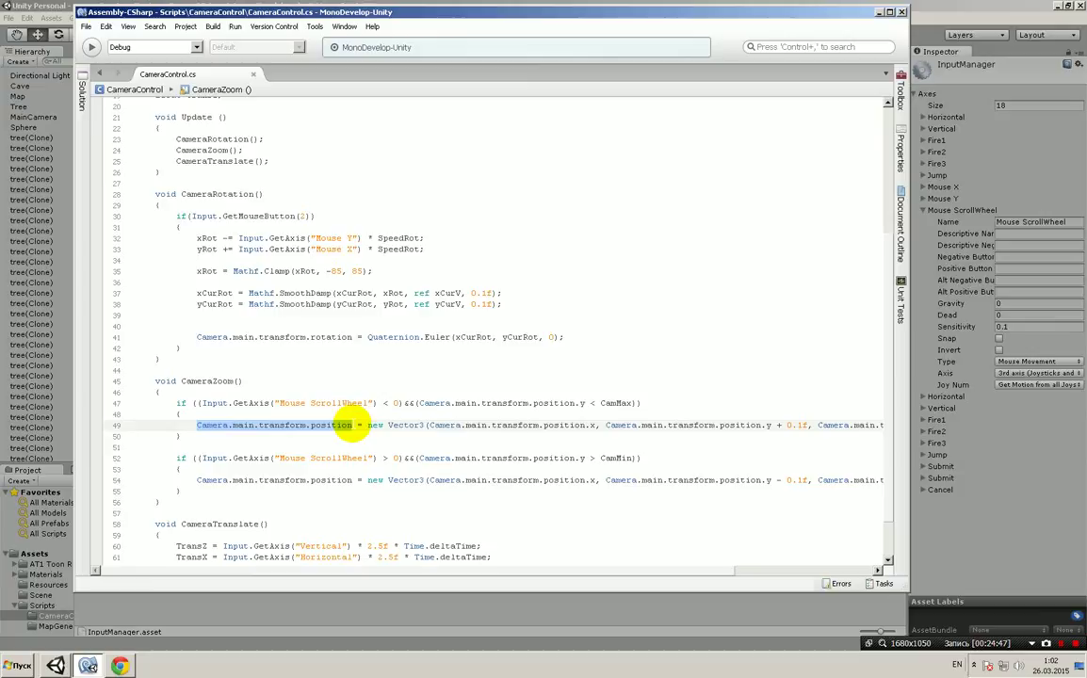
mouse_move(353, 425)
left_mouse_down()
mouse_move(346, 416)
mouse_move(581, 424)
left_mouse_up()
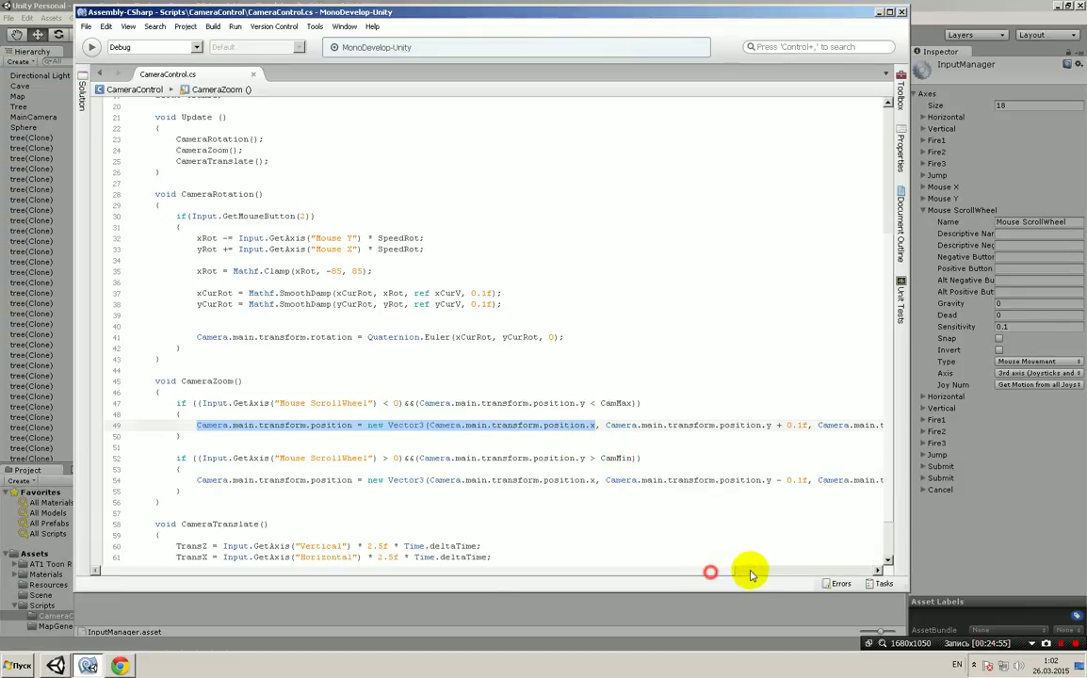
left_click(861, 569)
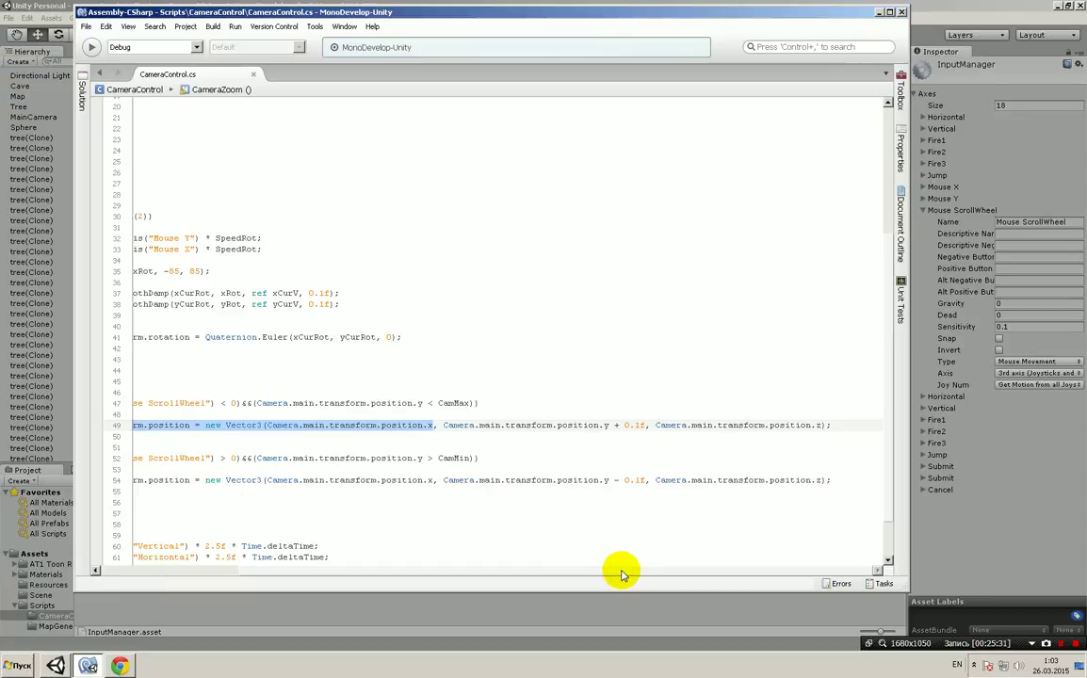
scroll(505, 574, "left", 2)
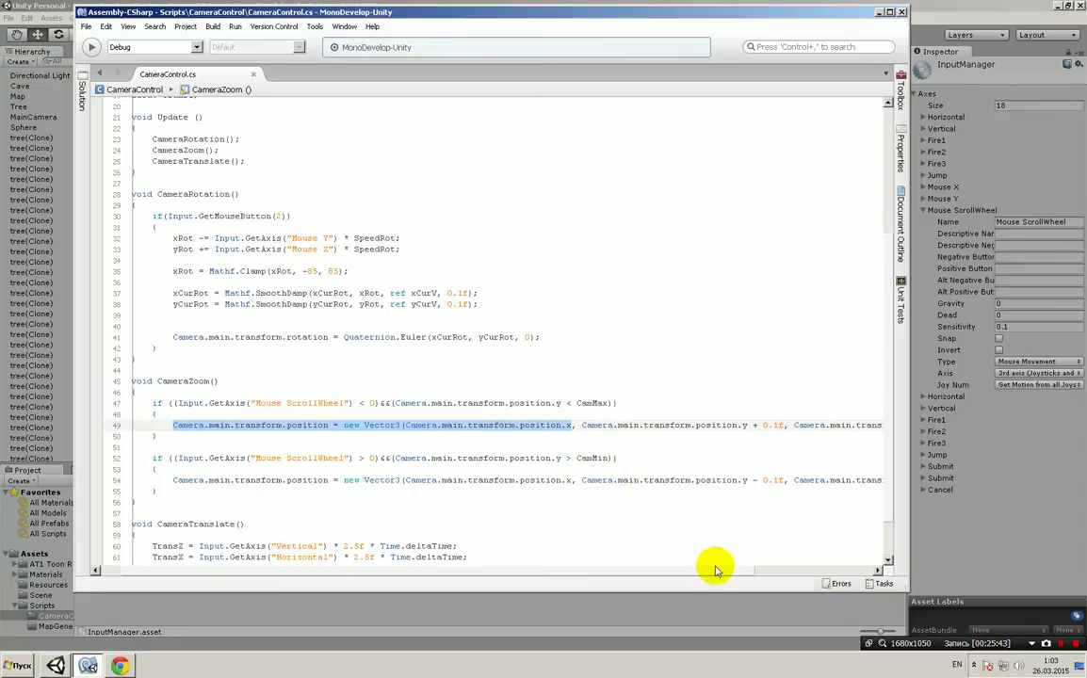
scroll(730, 516, "right", 3)
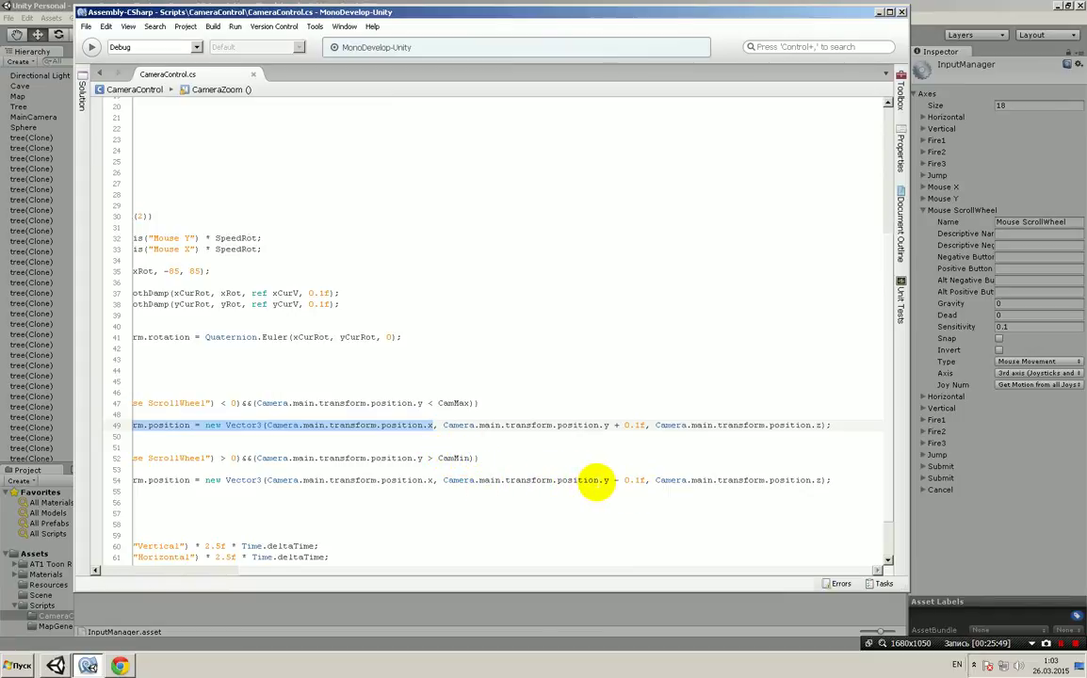
left_click_drag(614, 481, 764, 480)
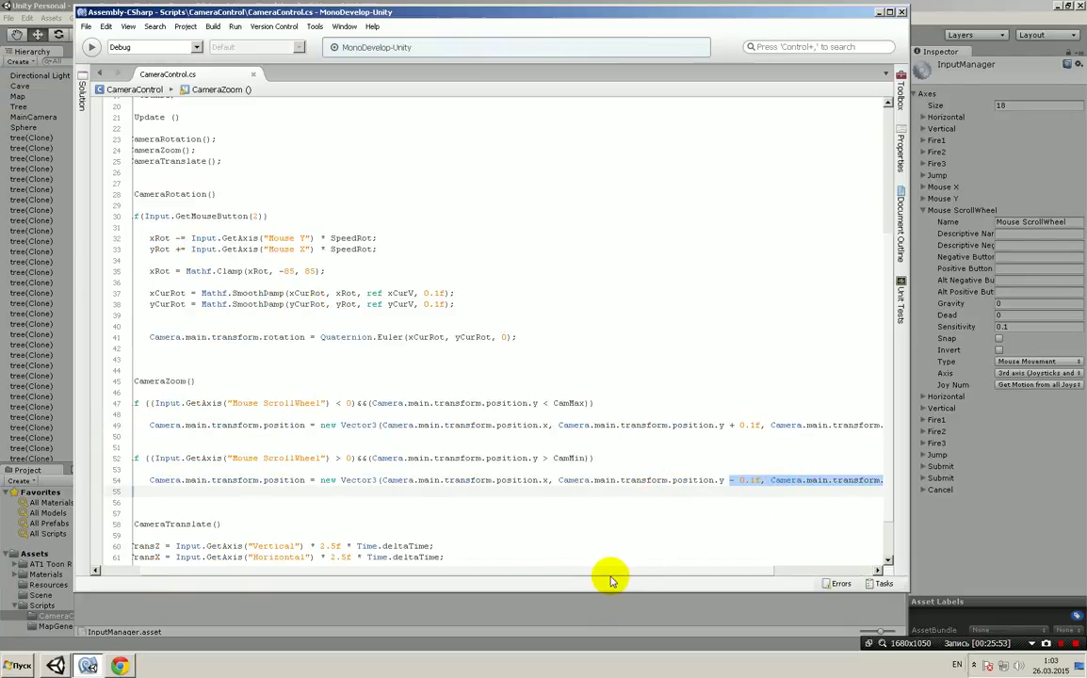
scroll(316, 548, "left", 2)
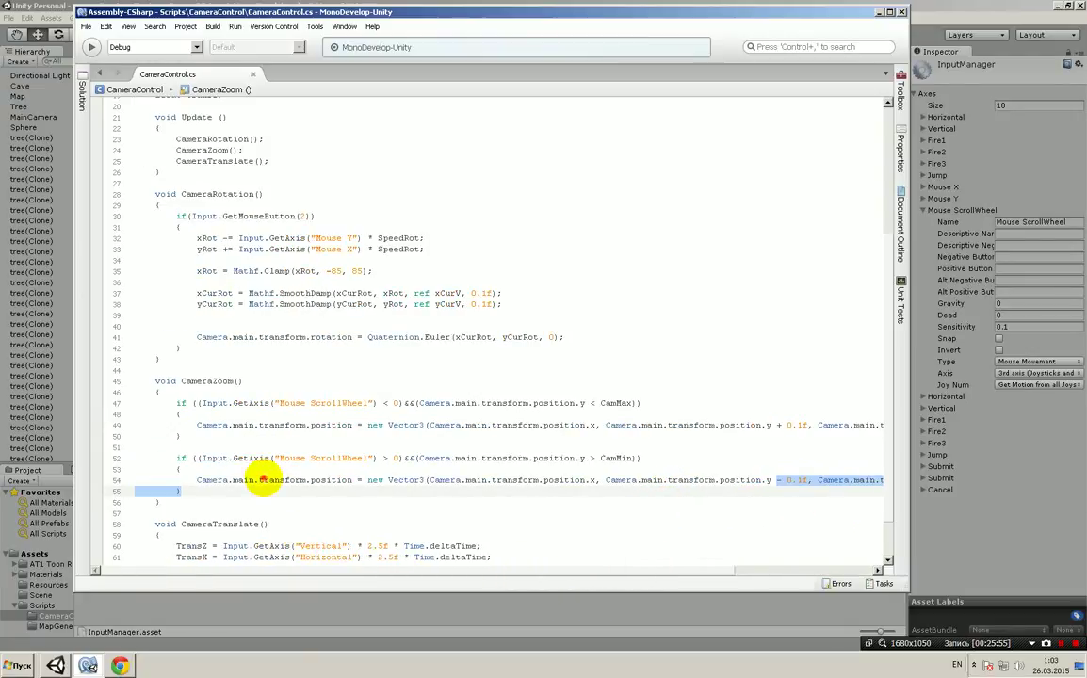
left_click(264, 480)
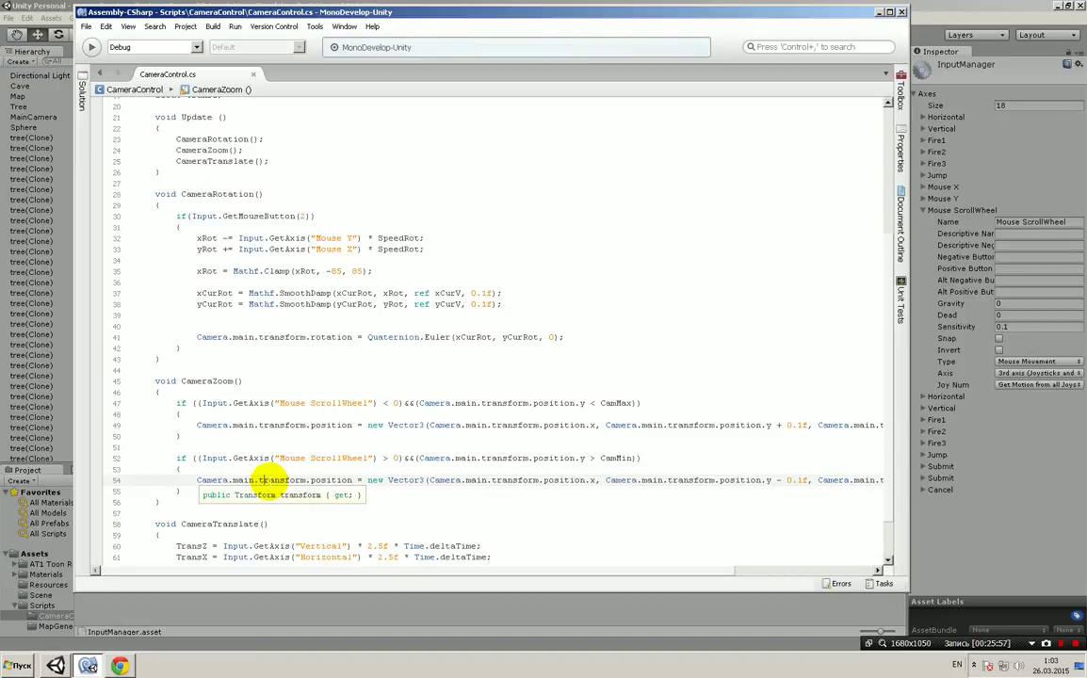
scroll(249, 414, "down", 2)
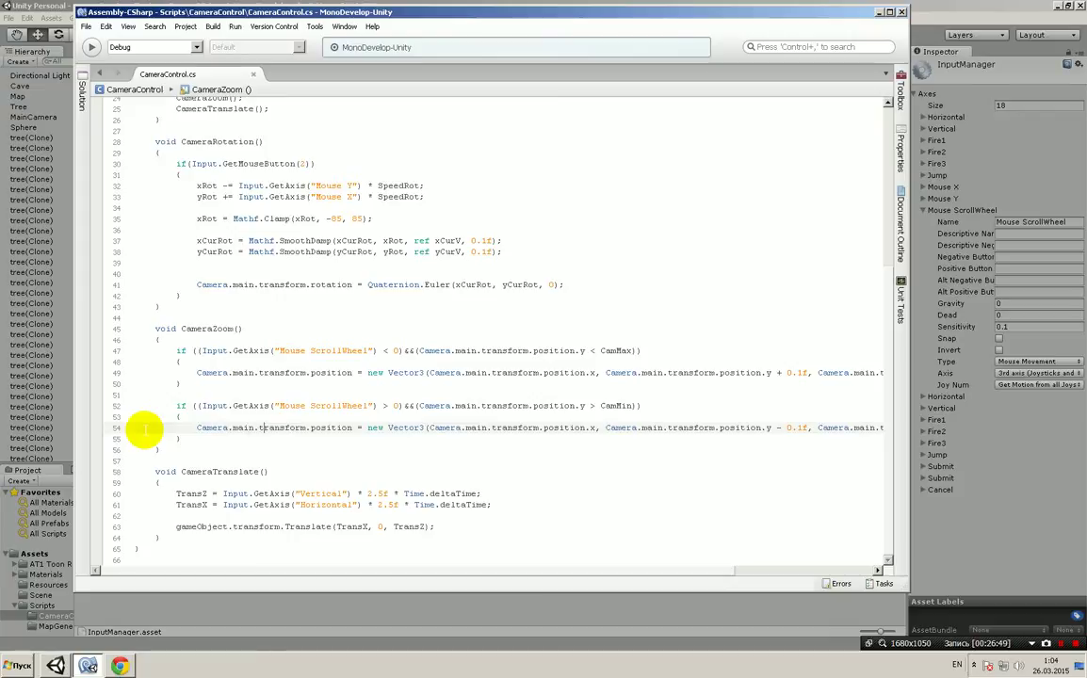
left_click_drag(223, 493, 350, 488)
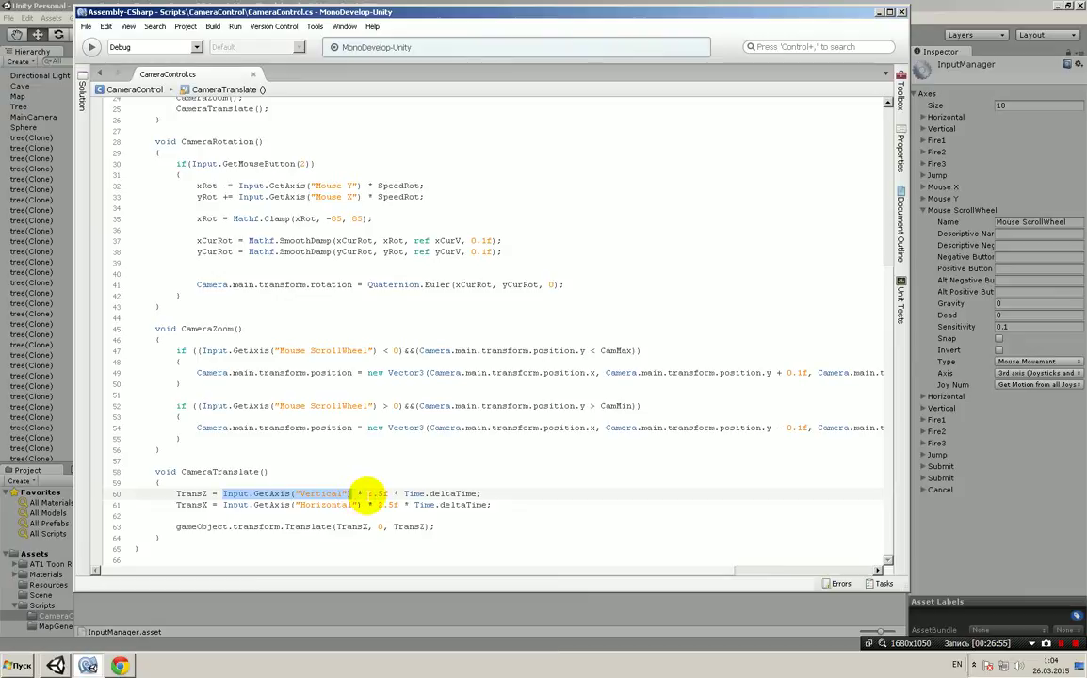
left_click(366, 496)
left_click_drag(368, 494, 387, 493)
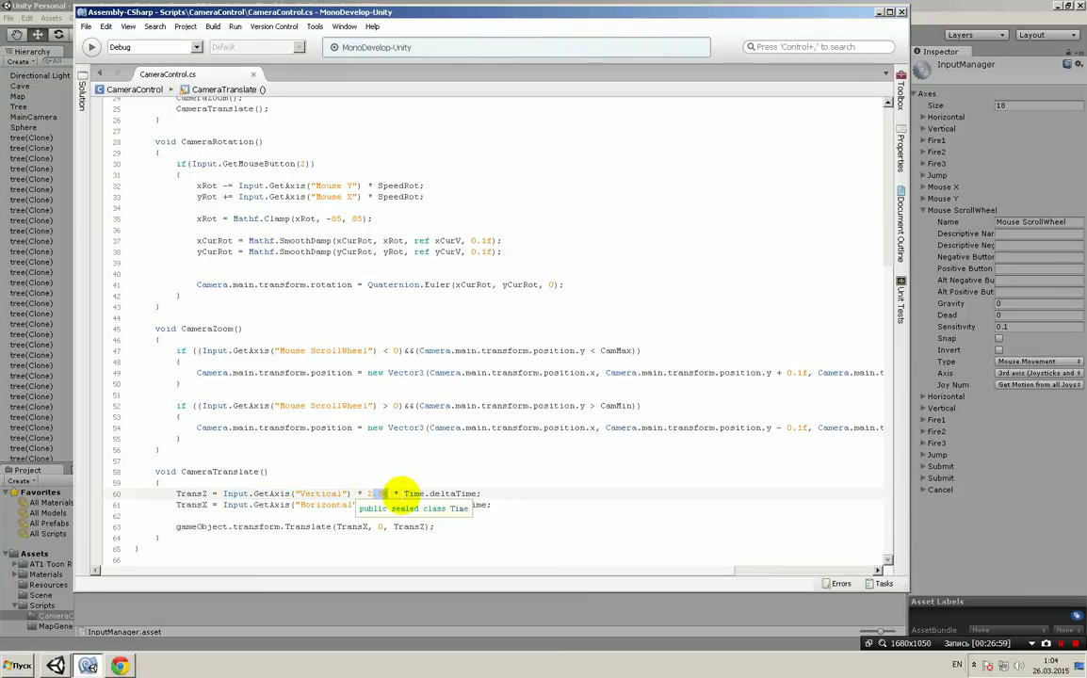
left_click_drag(404, 493, 477, 493)
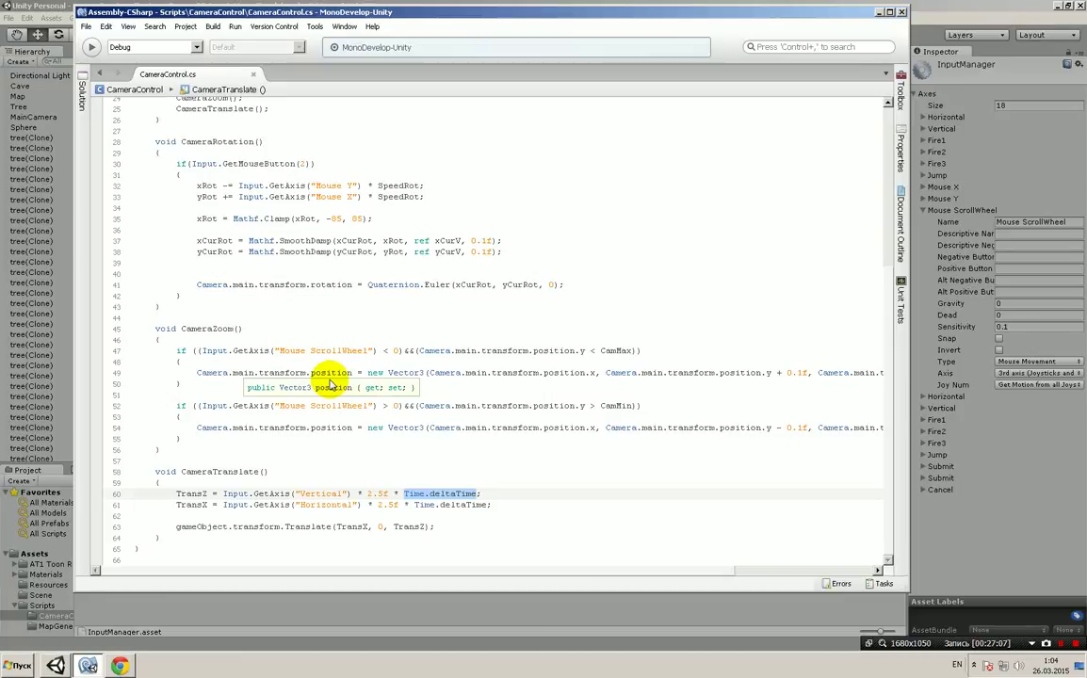
left_click(177, 494)
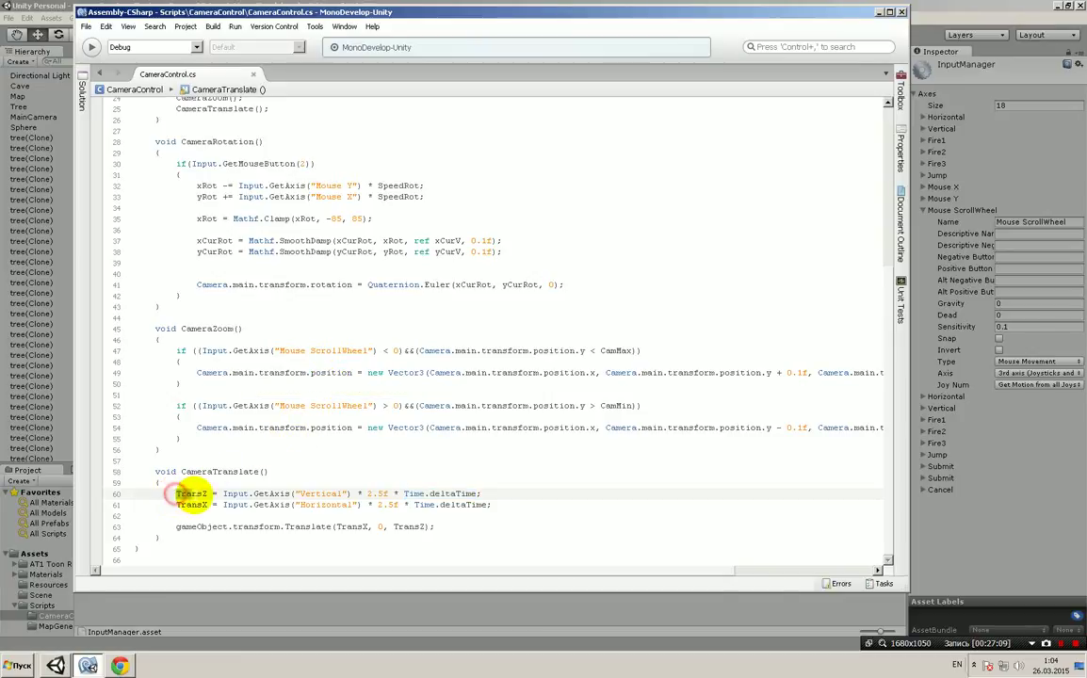
double_click(193, 505)
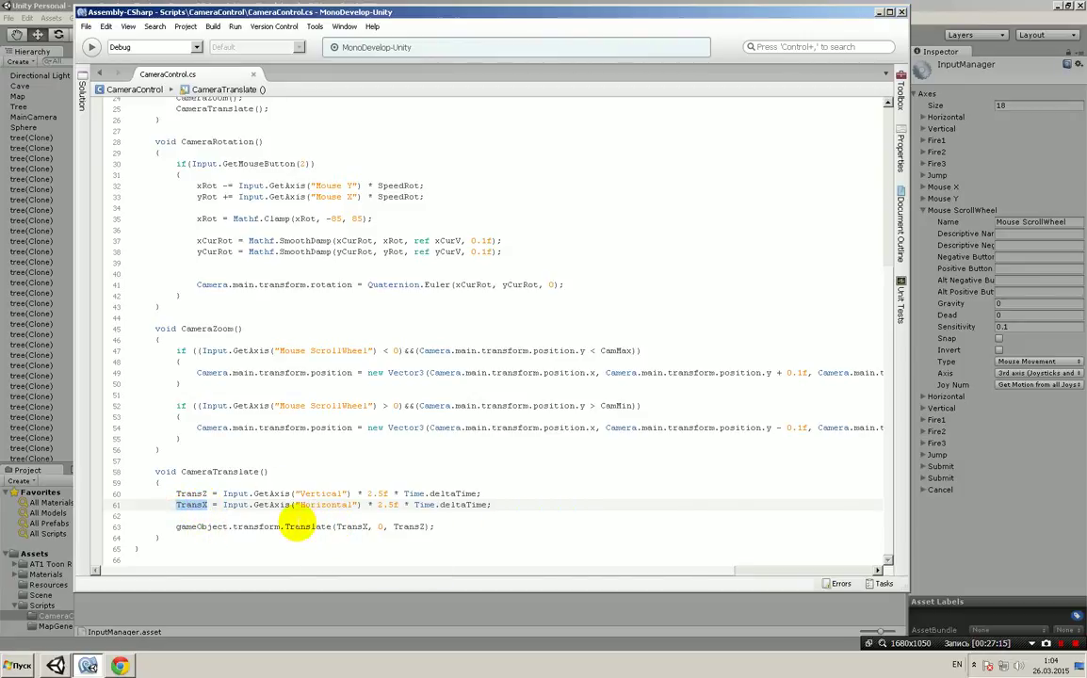
left_click(194, 529)
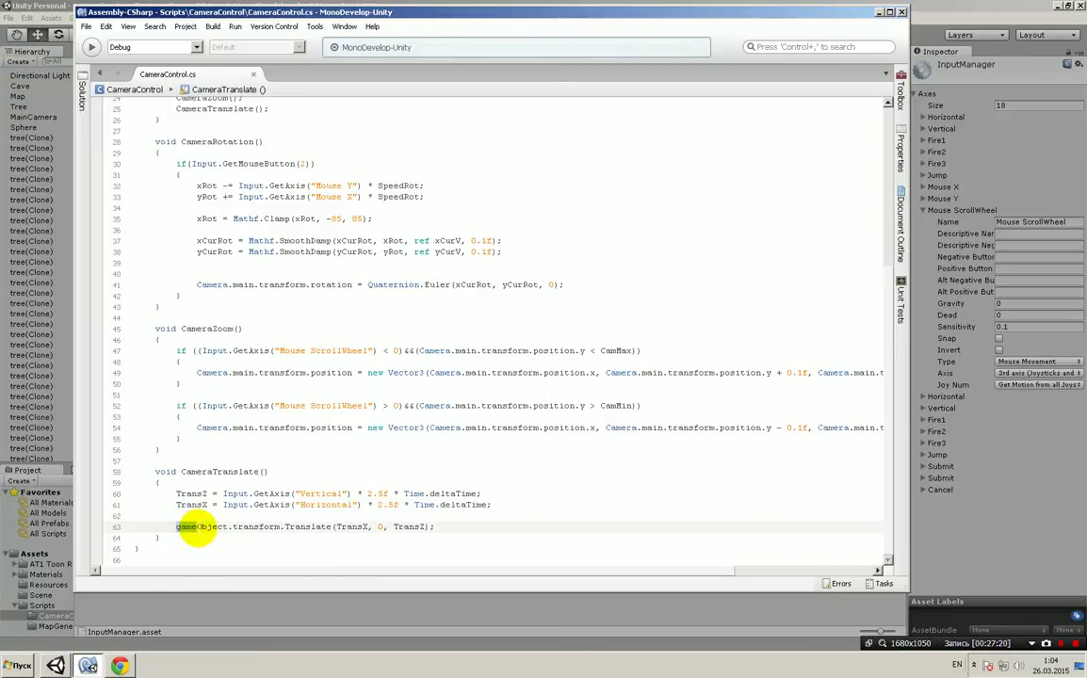
Step: Replace gameObject on line 63 with Camera.main so Translate moves the main camera
left_click_drag(195, 532, 227, 528)
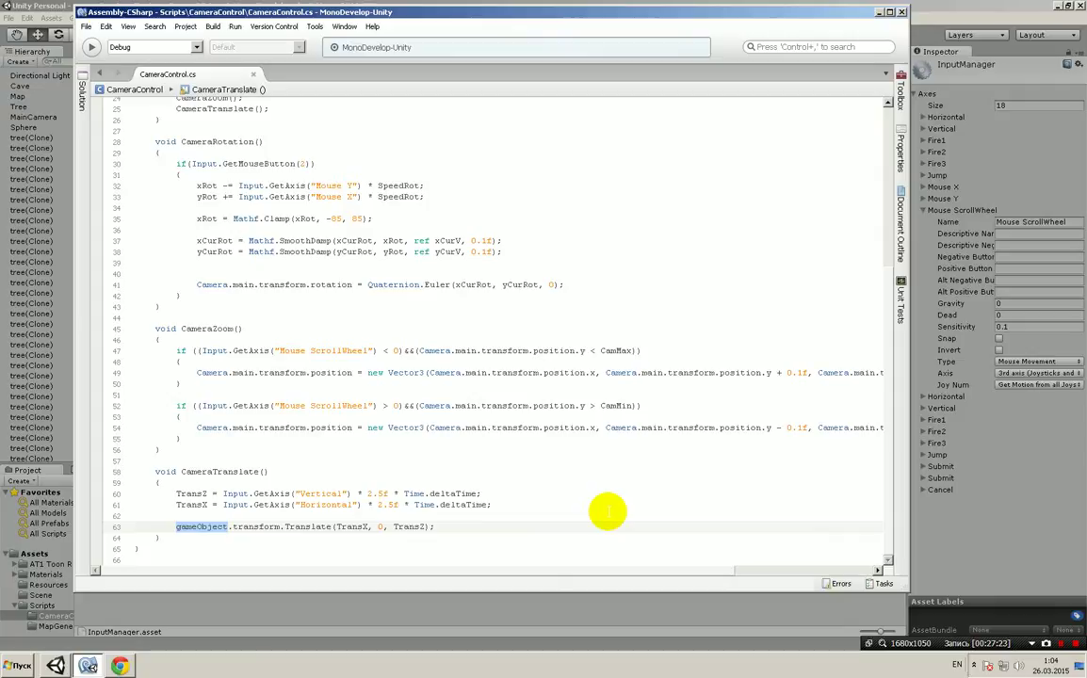
type("C")
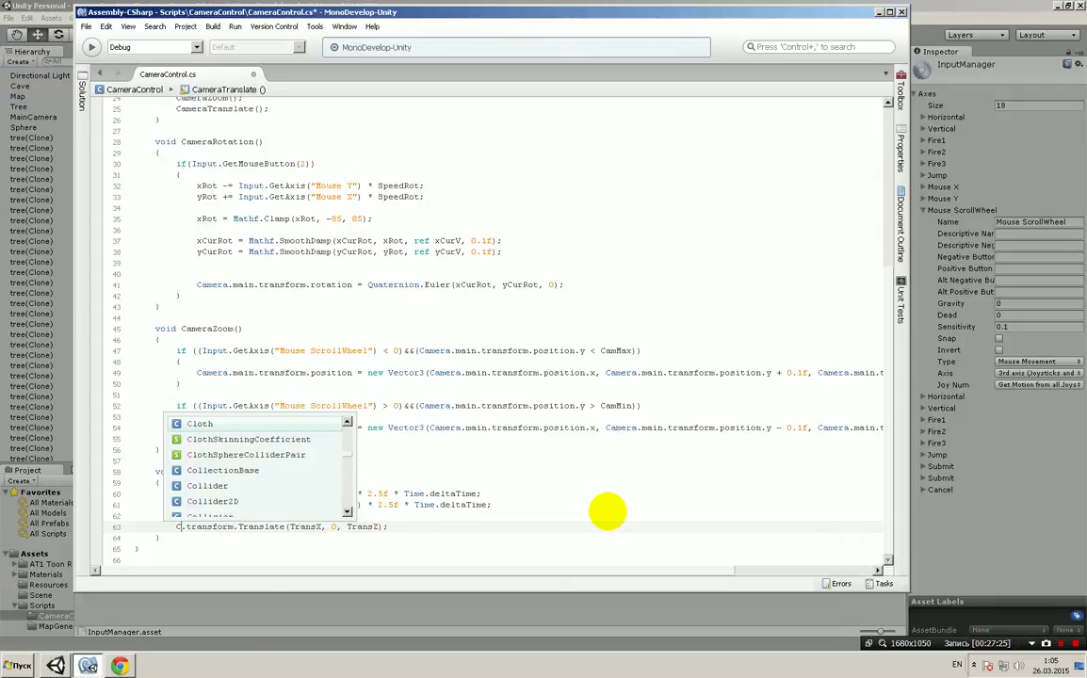
type("ame")
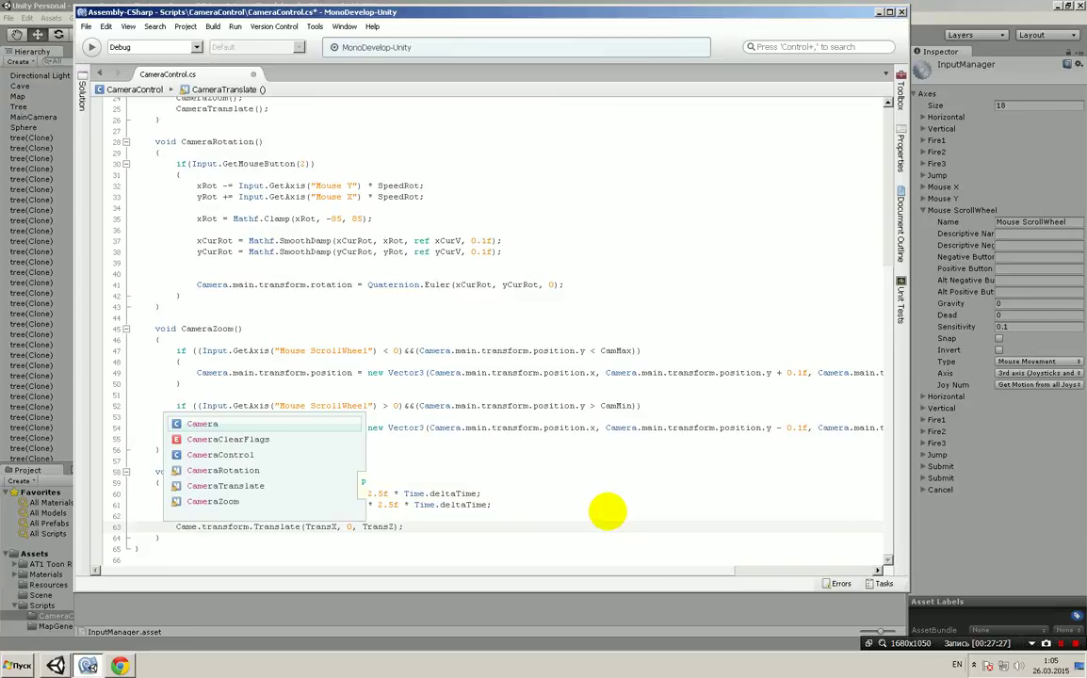
key("Return")
type(".main")
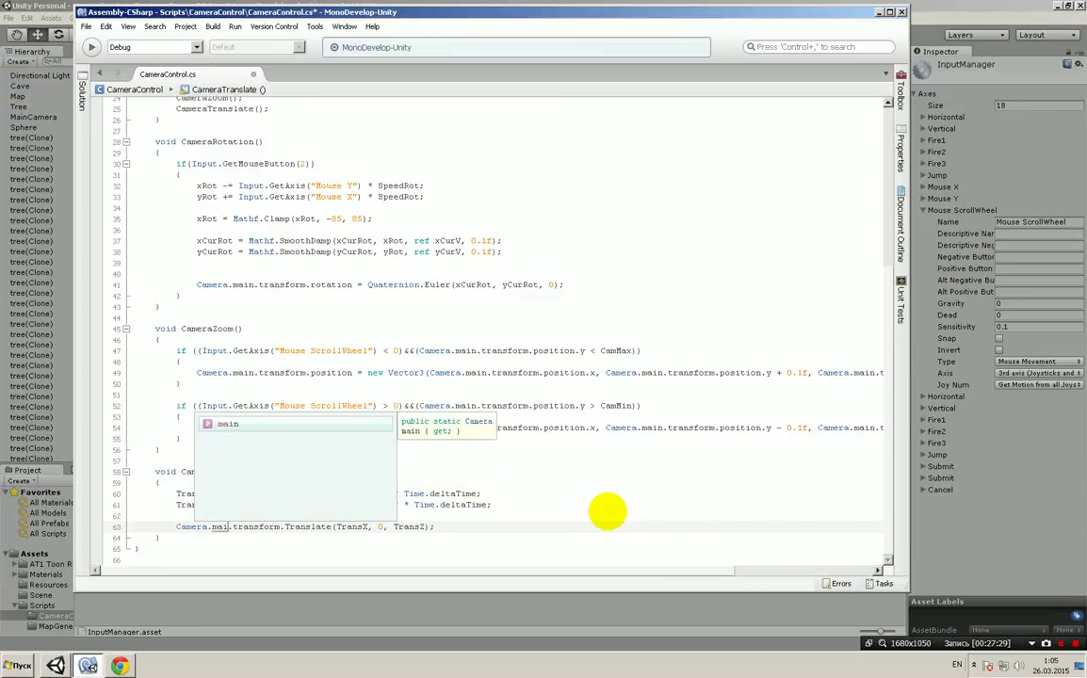
key("Escape")
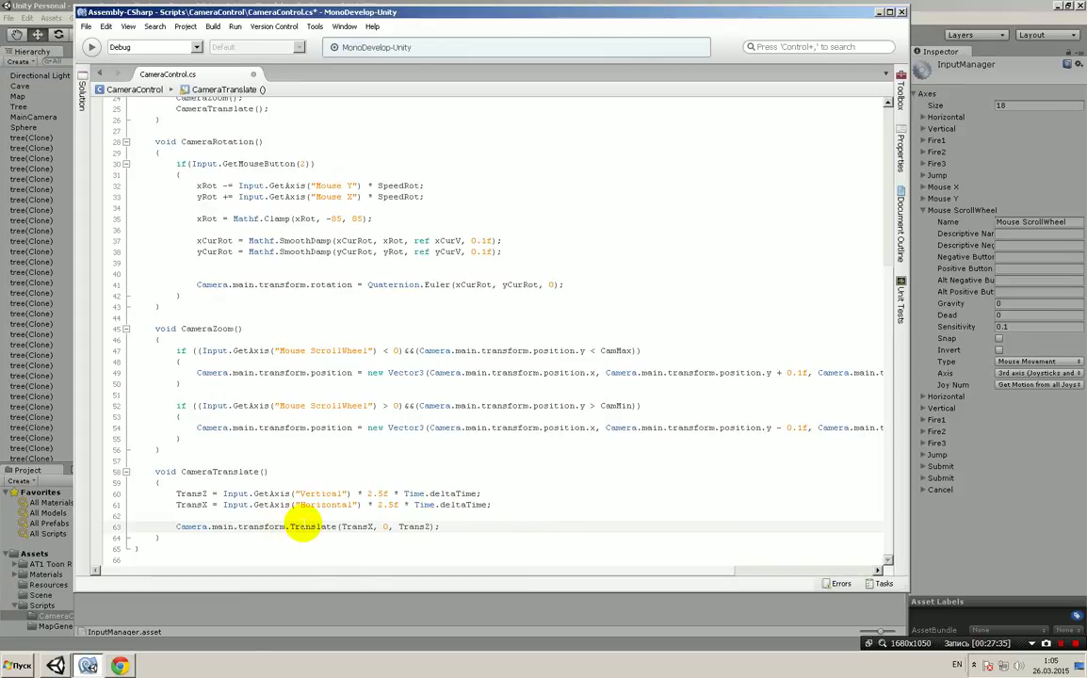
left_click_drag(341, 526, 426, 526)
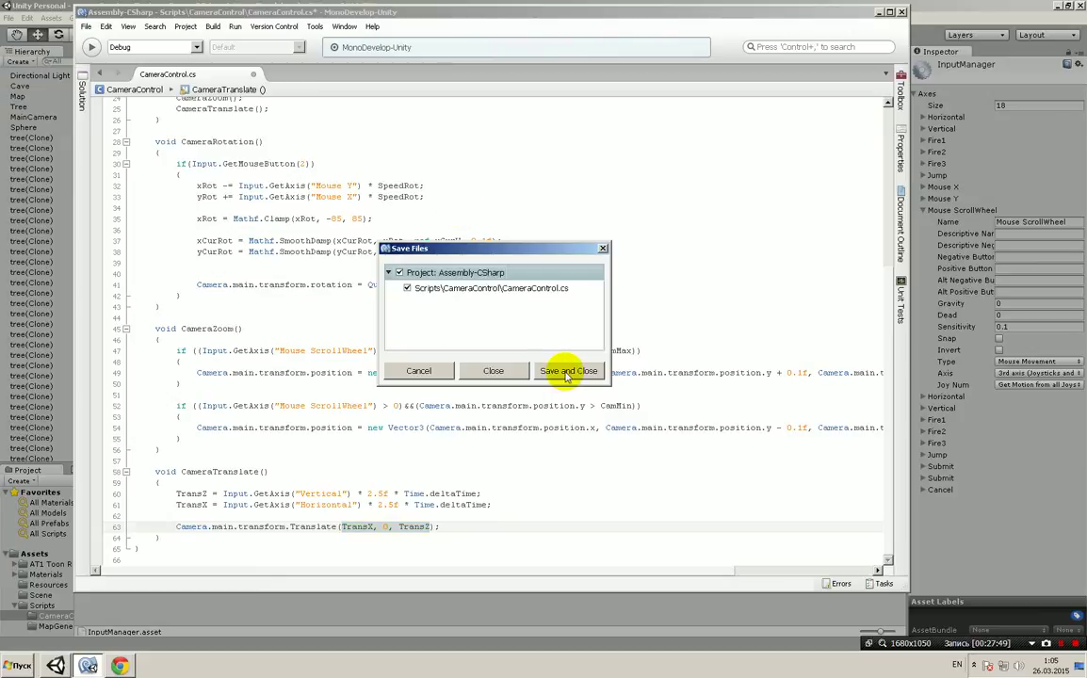
Step: Save CameraControl.cs, close MonoDevelop, and switch to the Unity editor
left_click(566, 373)
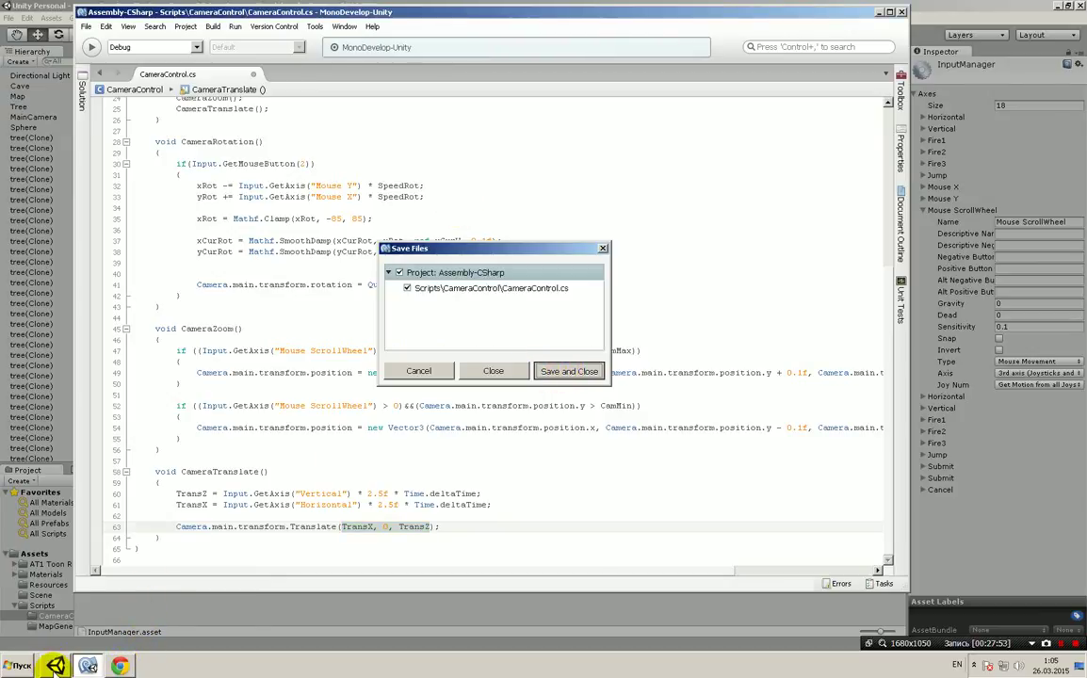
left_click(55, 665)
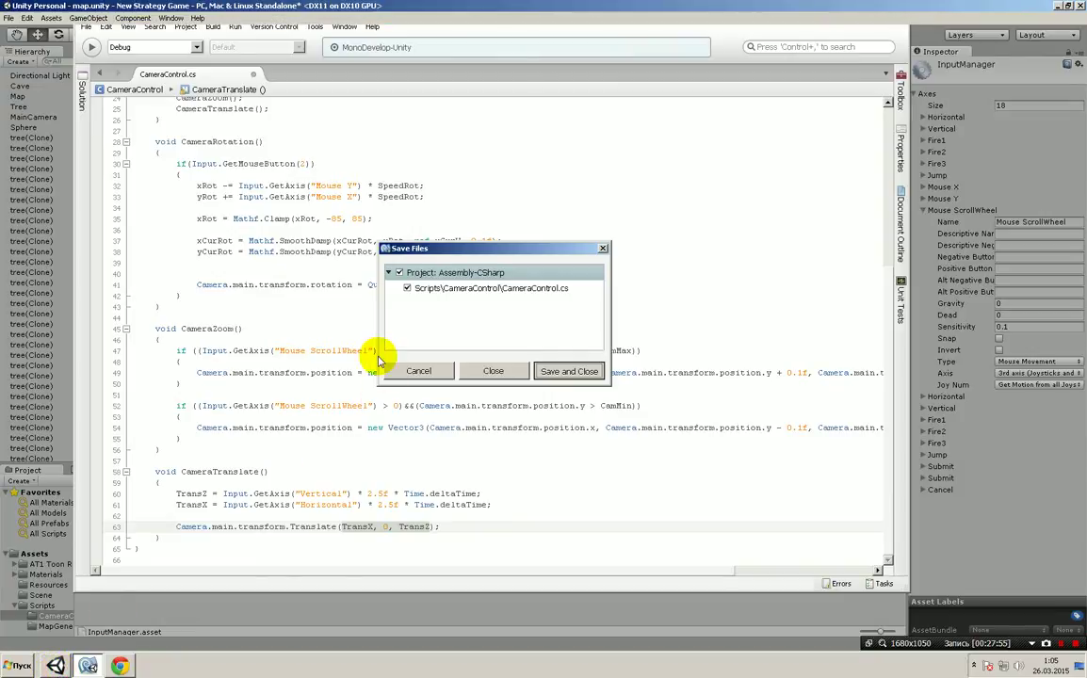